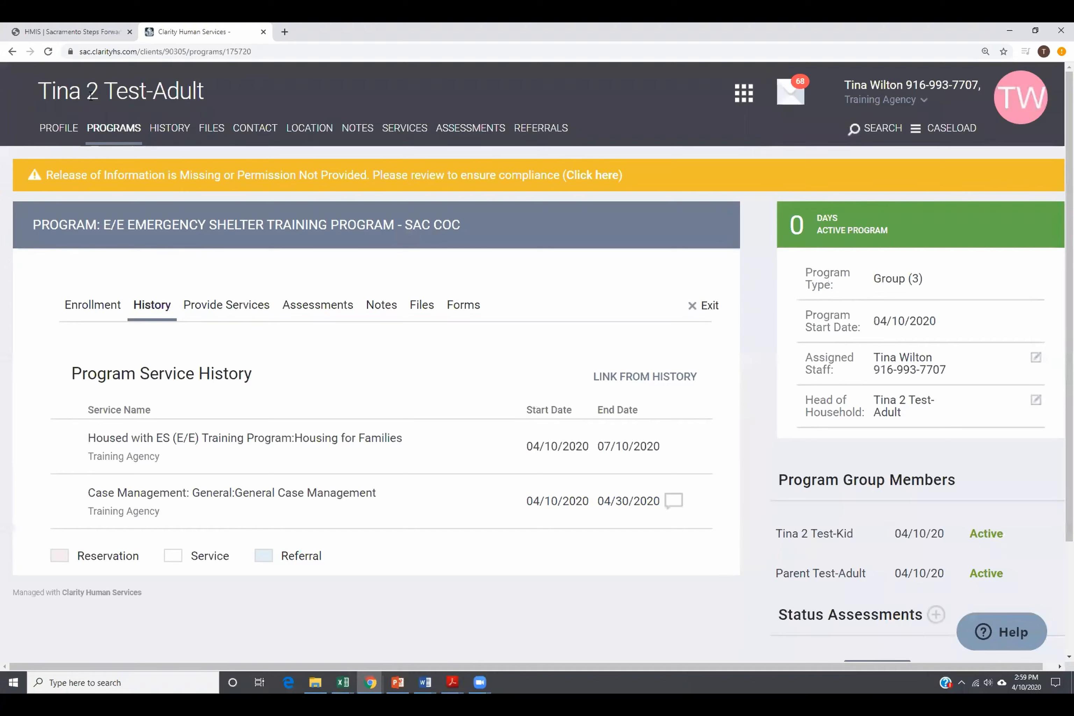
Step: In Change Head of Household, set the second adult to Self (head of household) and the current client to Other: non-relation member
{"action": "scroll", "coordinate": [878, 472], "scroll_direction": "down", "scroll_amount": 3}
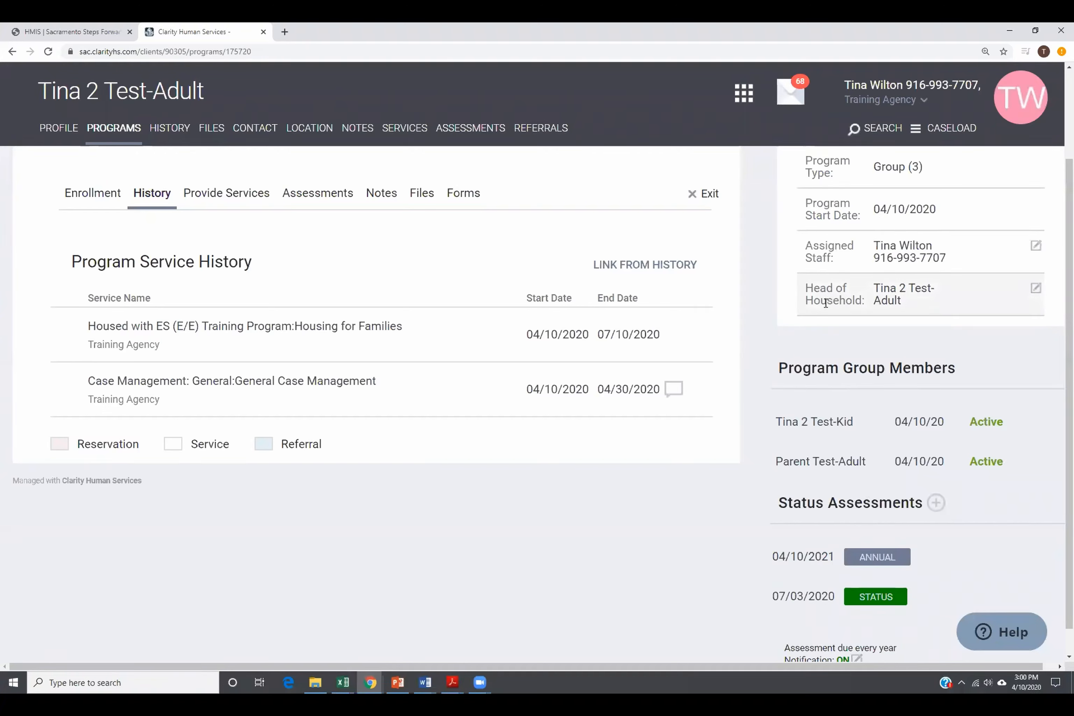
{"action": "left_click", "coordinate": [1039, 290]}
{"action": "left_click", "coordinate": [840, 531]}
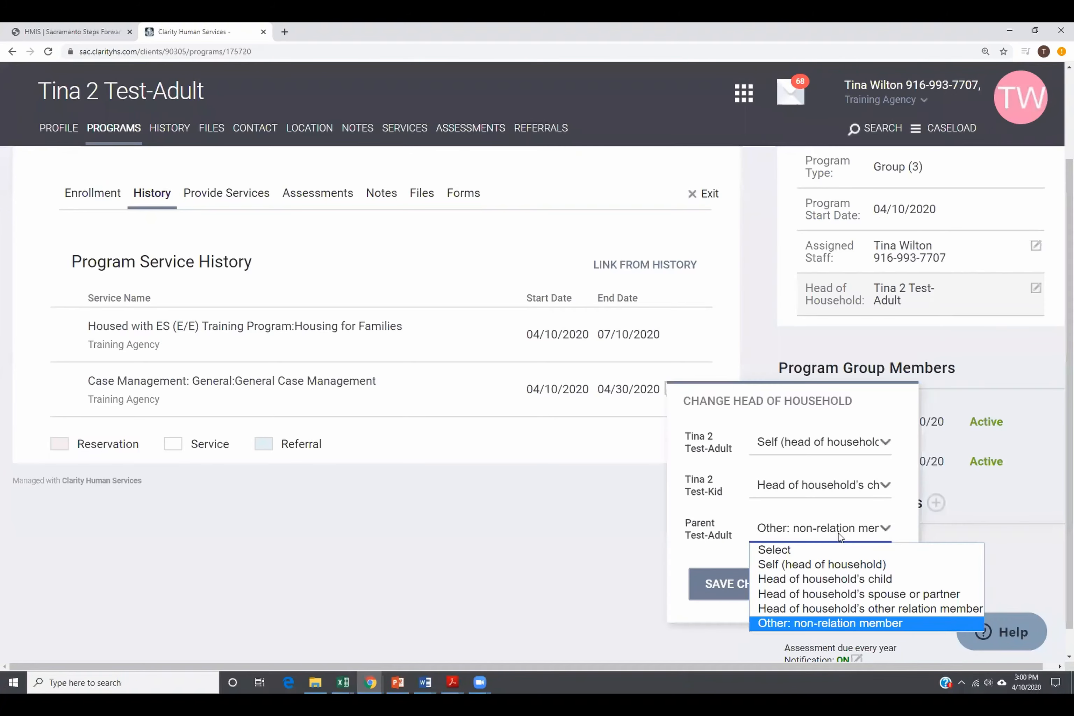
{"action": "left_click", "coordinate": [811, 567]}
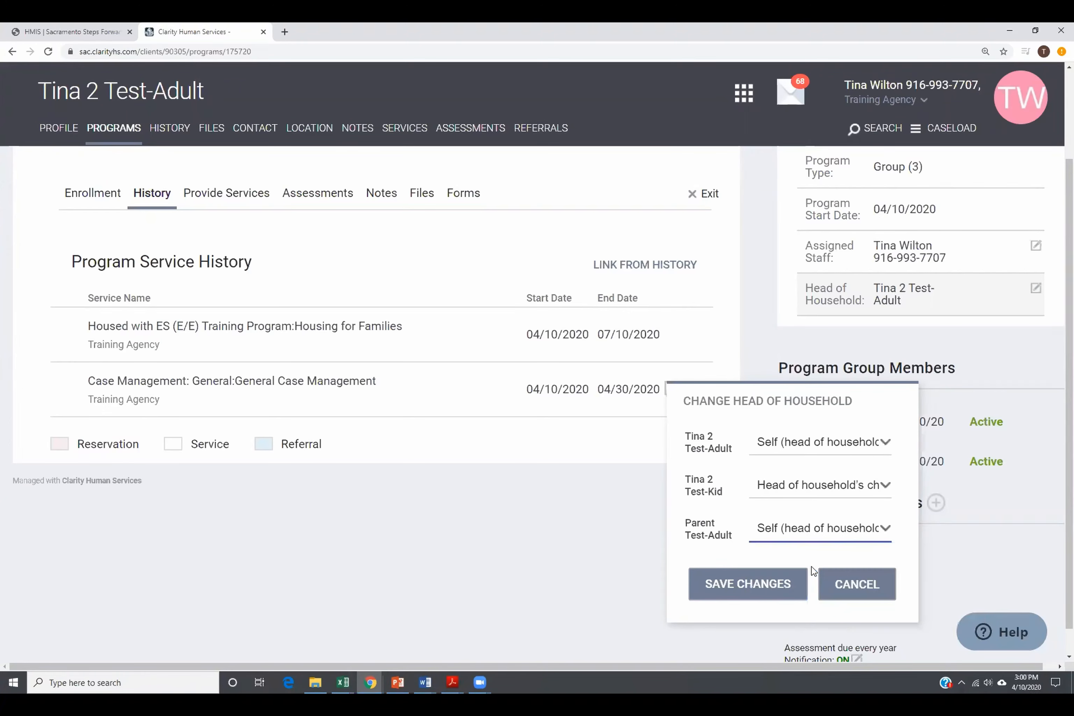
{"action": "left_click", "coordinate": [844, 451]}
{"action": "left_click", "coordinate": [844, 450]}
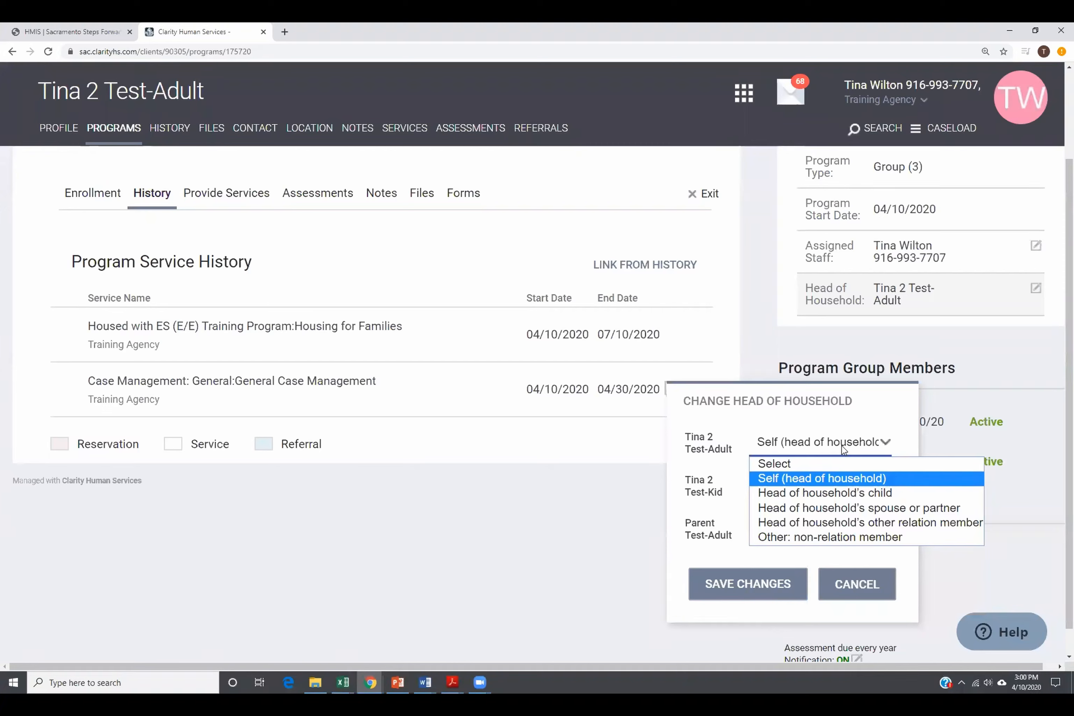
{"action": "left_click", "coordinate": [841, 538]}
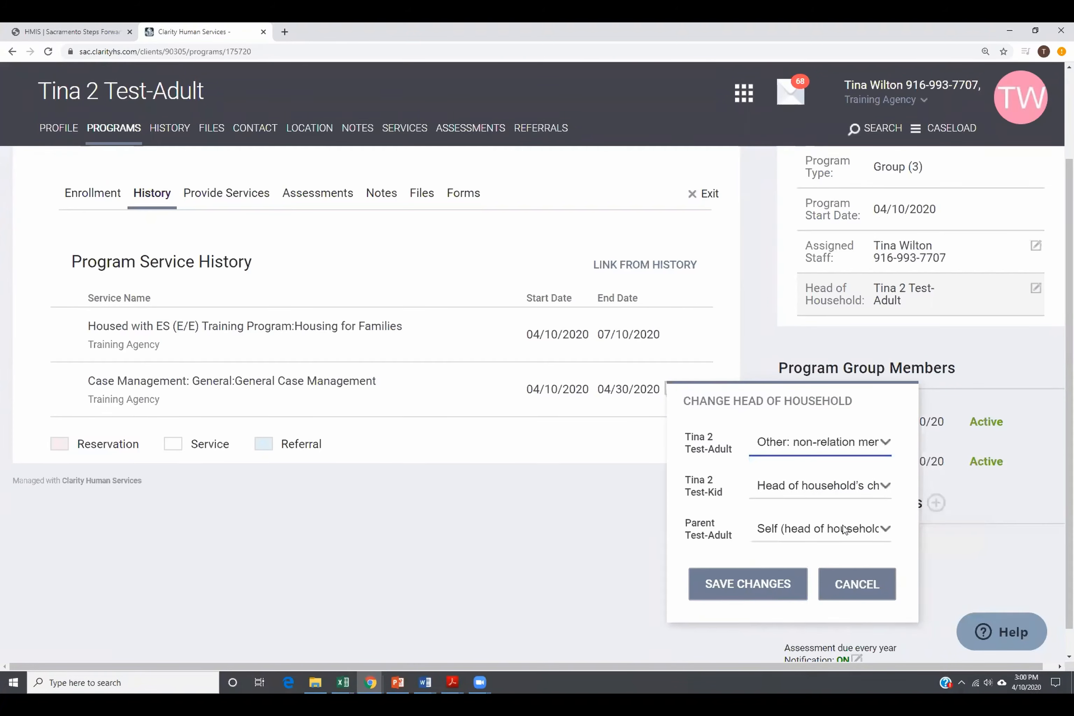
Step: Set the child's household relationship to Other: non-relation member and save the head of household changes
{"action": "left_click", "coordinate": [812, 498]}
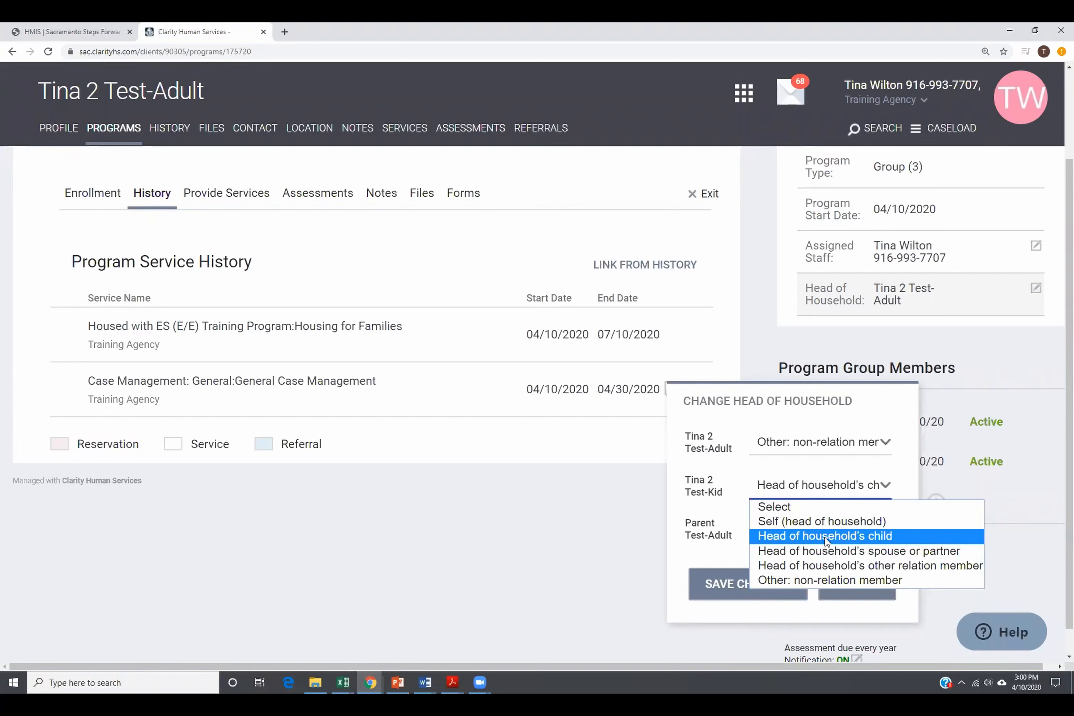
{"action": "left_click", "coordinate": [828, 579]}
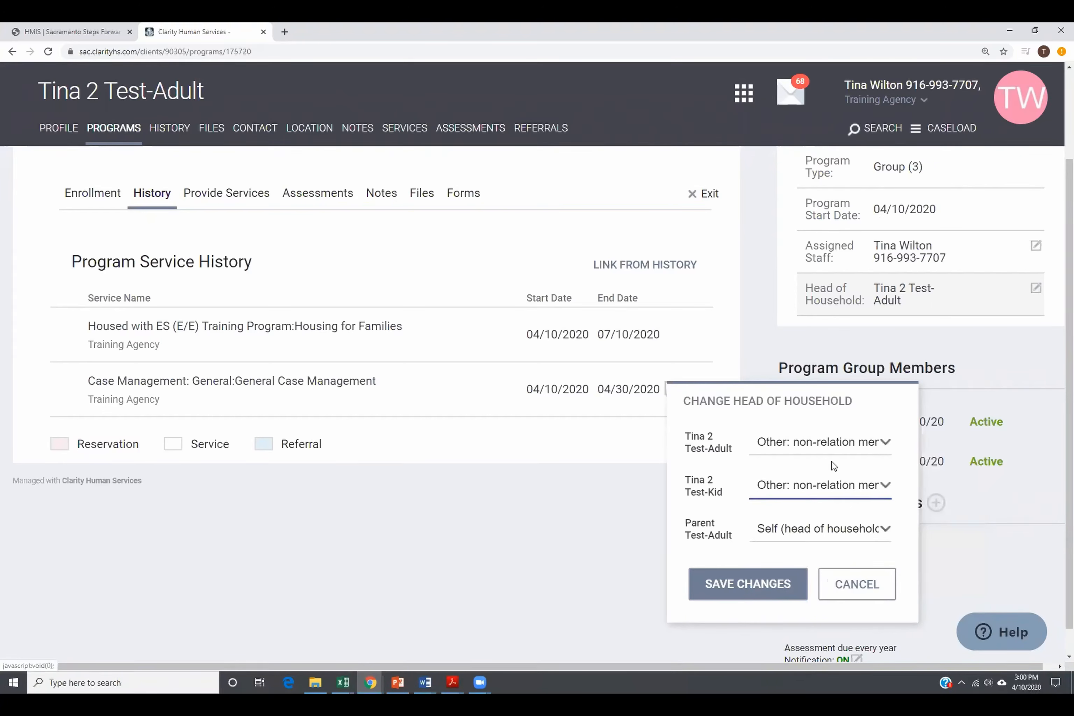
{"action": "left_click", "coordinate": [754, 585]}
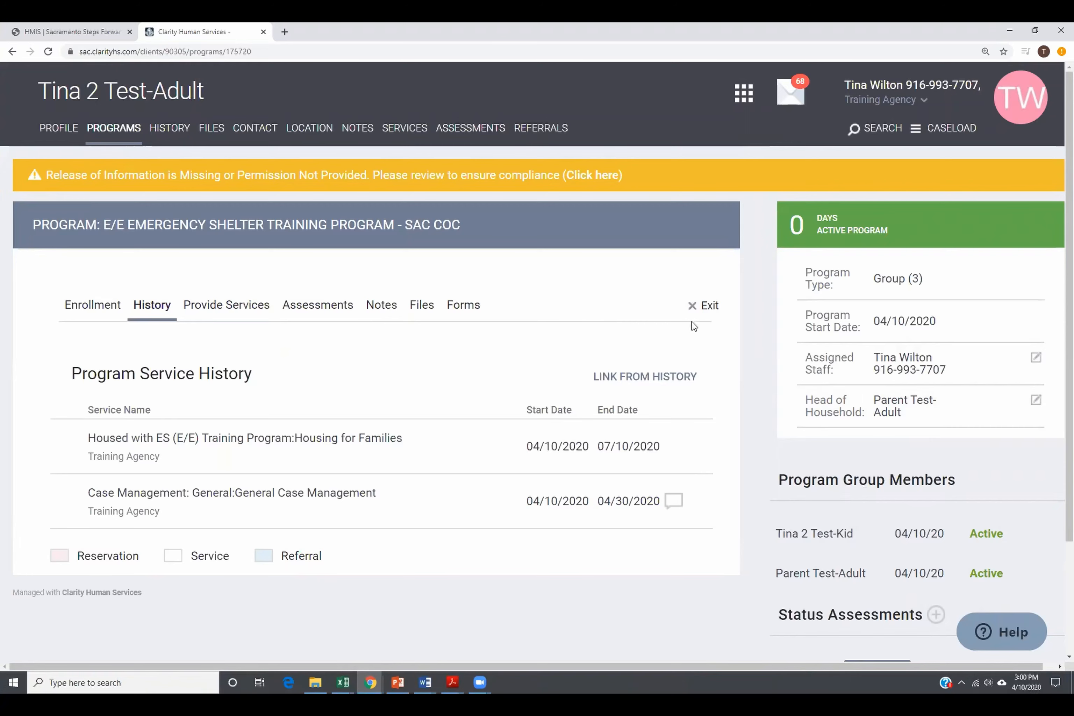
Step: Start the program exit for the current client only and set the Project Exit Date to 05/02/2021
{"action": "left_click", "coordinate": [711, 309]}
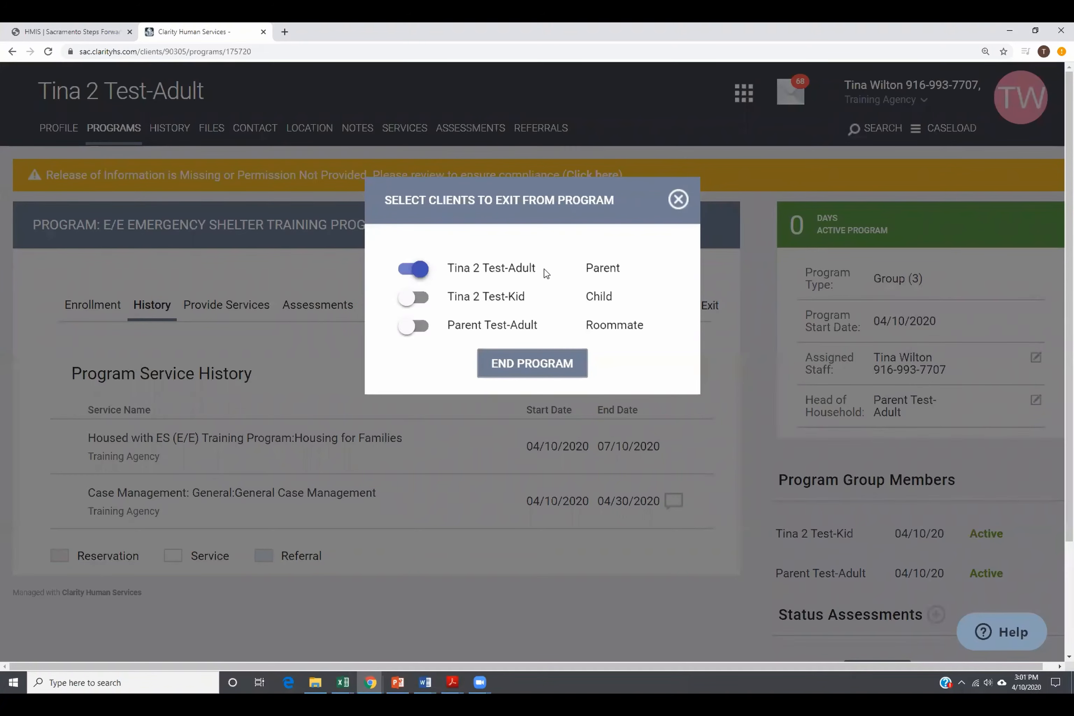
{"action": "left_click", "coordinate": [541, 376]}
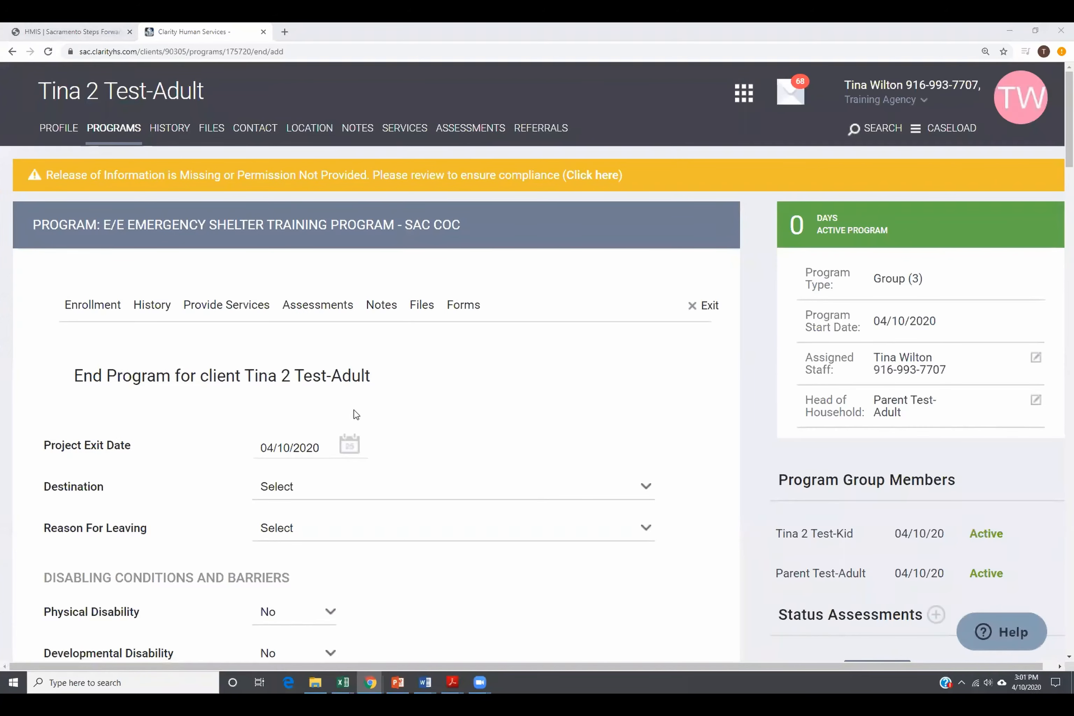
{"action": "left_click", "coordinate": [354, 459]}
{"action": "left_click", "coordinate": [390, 477]}
{"action": "left_click", "coordinate": [390, 476]}
{"action": "left_click", "coordinate": [390, 476]}
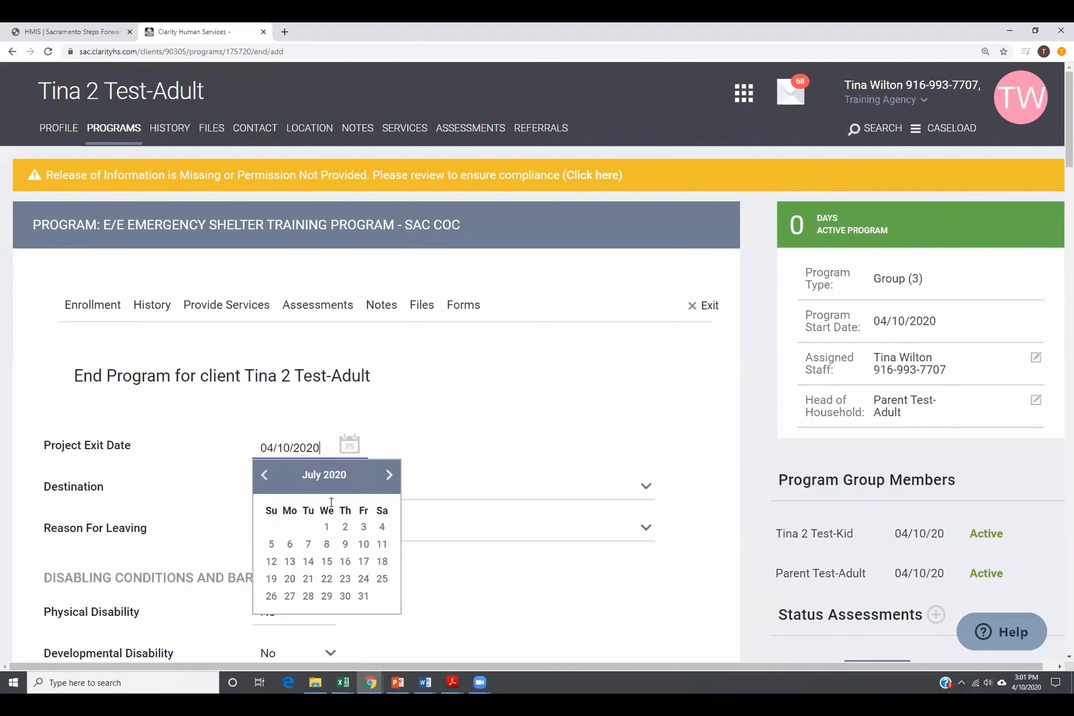
{"action": "left_click", "coordinate": [266, 475]}
{"action": "left_click", "coordinate": [266, 476]}
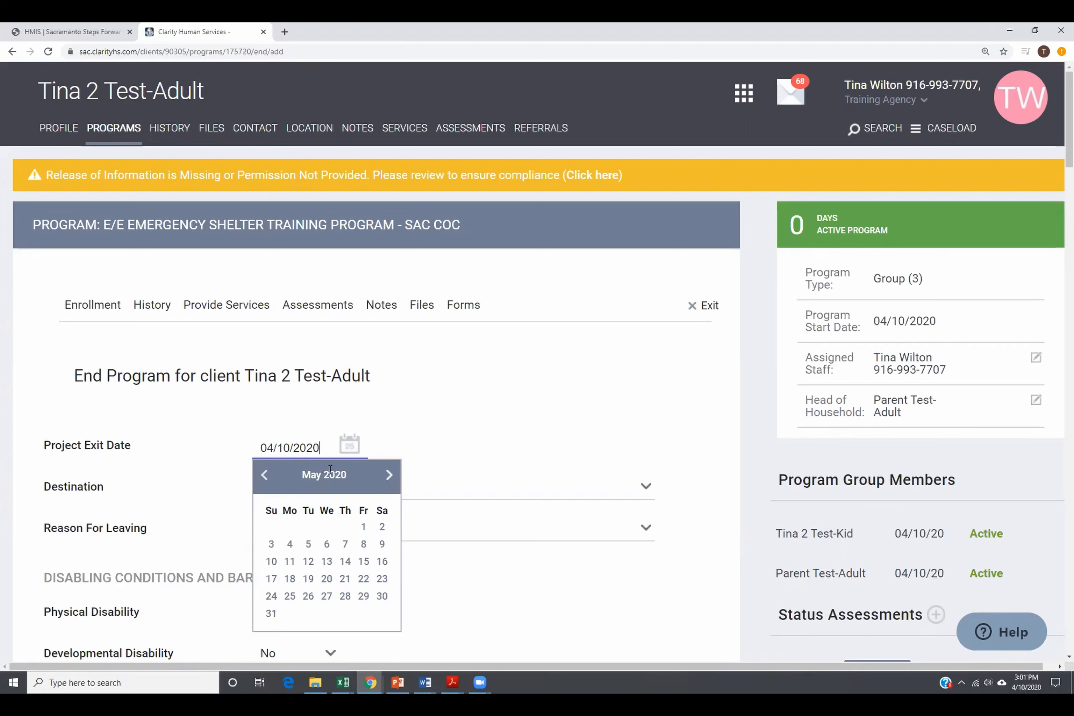
{"action": "left_click", "coordinate": [383, 528]}
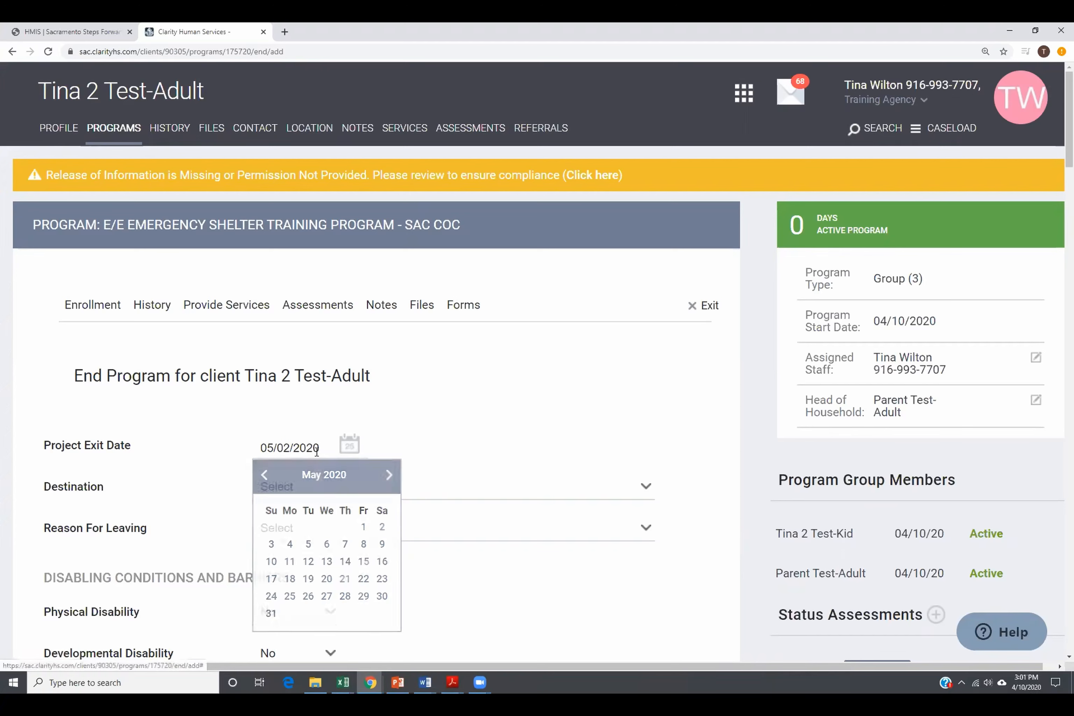
{"action": "left_click", "coordinate": [326, 445]}
{"action": "type", "text": "1"}
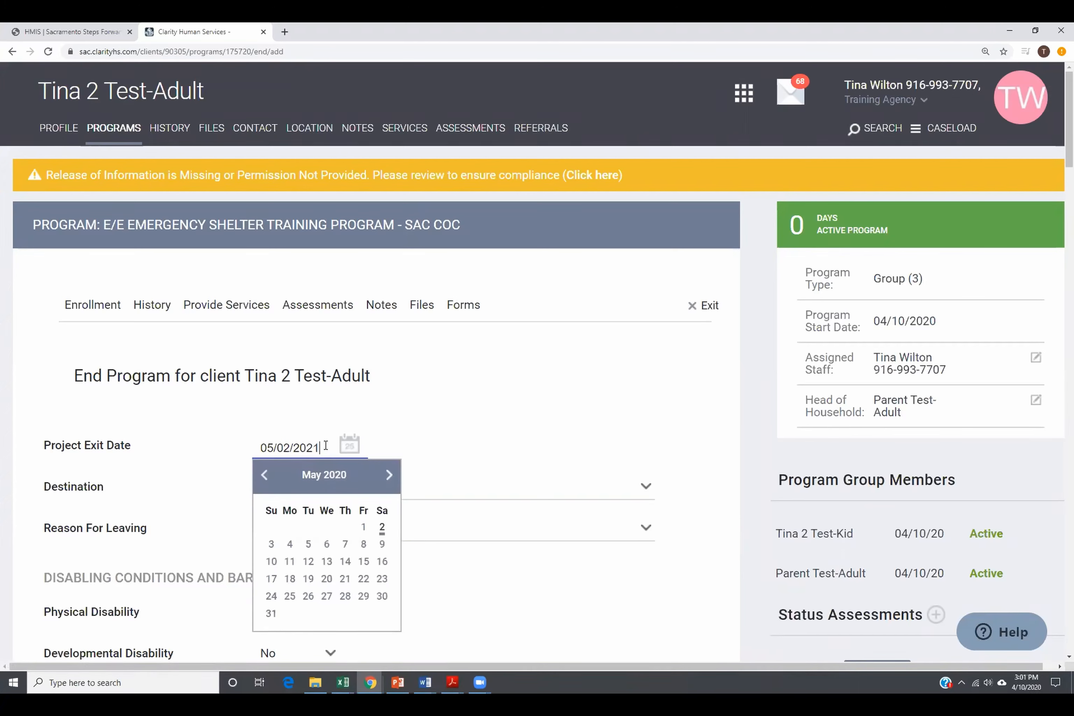
{"action": "left_click", "coordinate": [481, 443]}
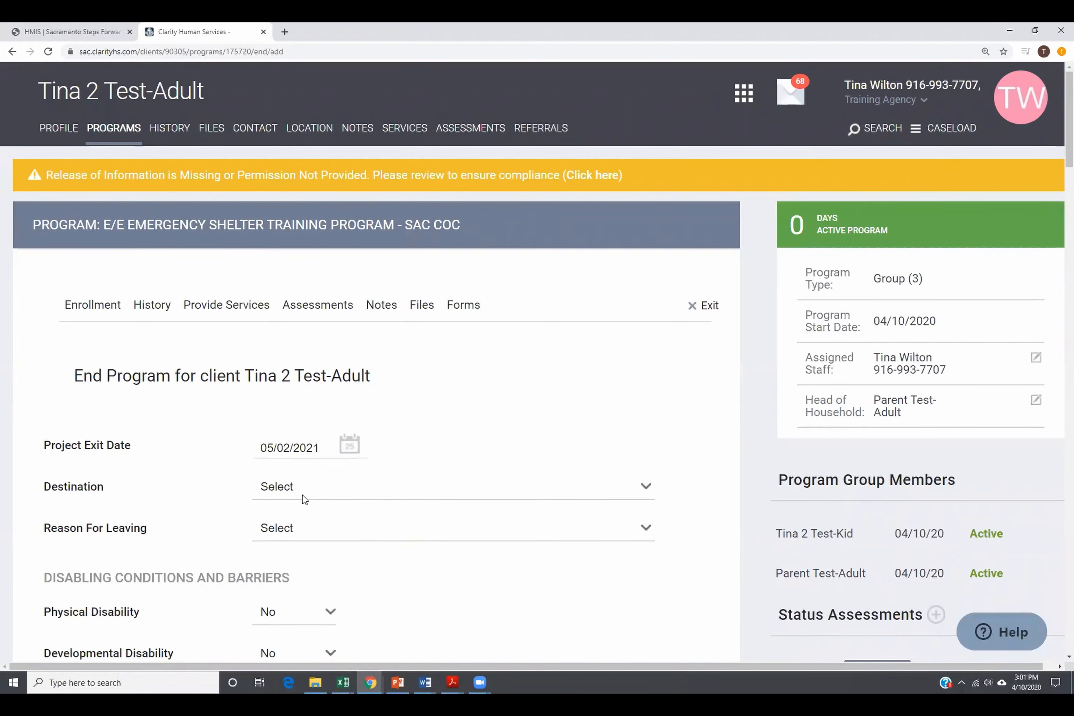
Step: Set the Destination to Staying or living with family, permanent tenure and the Reason For Leaving to Completed Program
{"action": "left_click", "coordinate": [287, 496]}
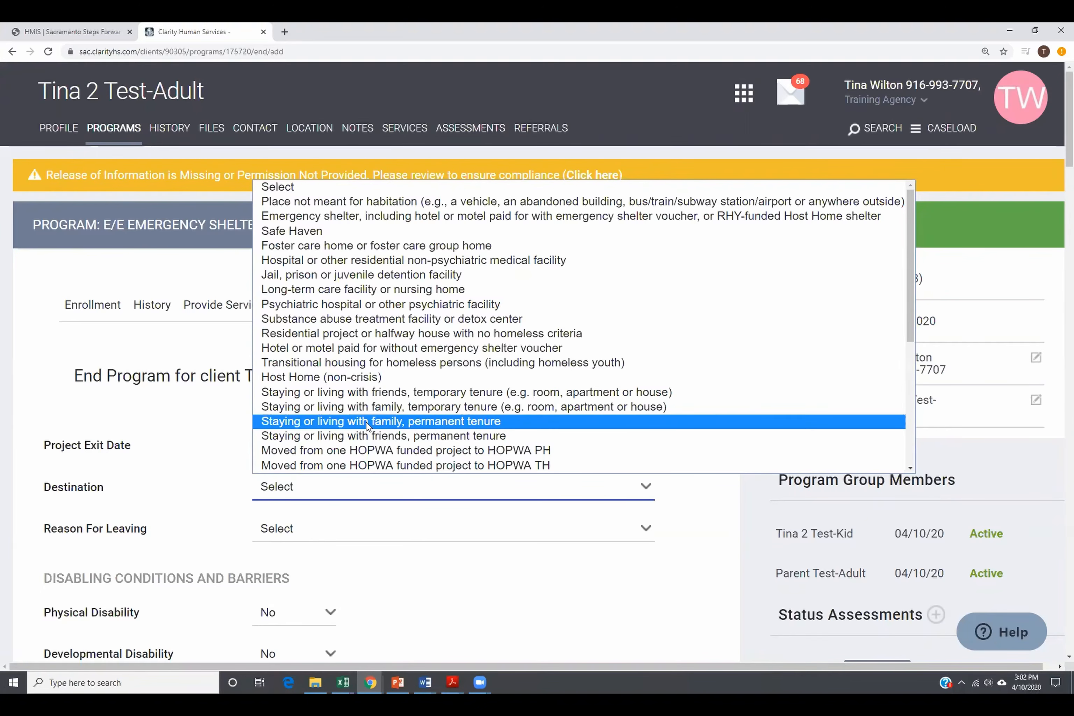
{"action": "left_click", "coordinate": [365, 421]}
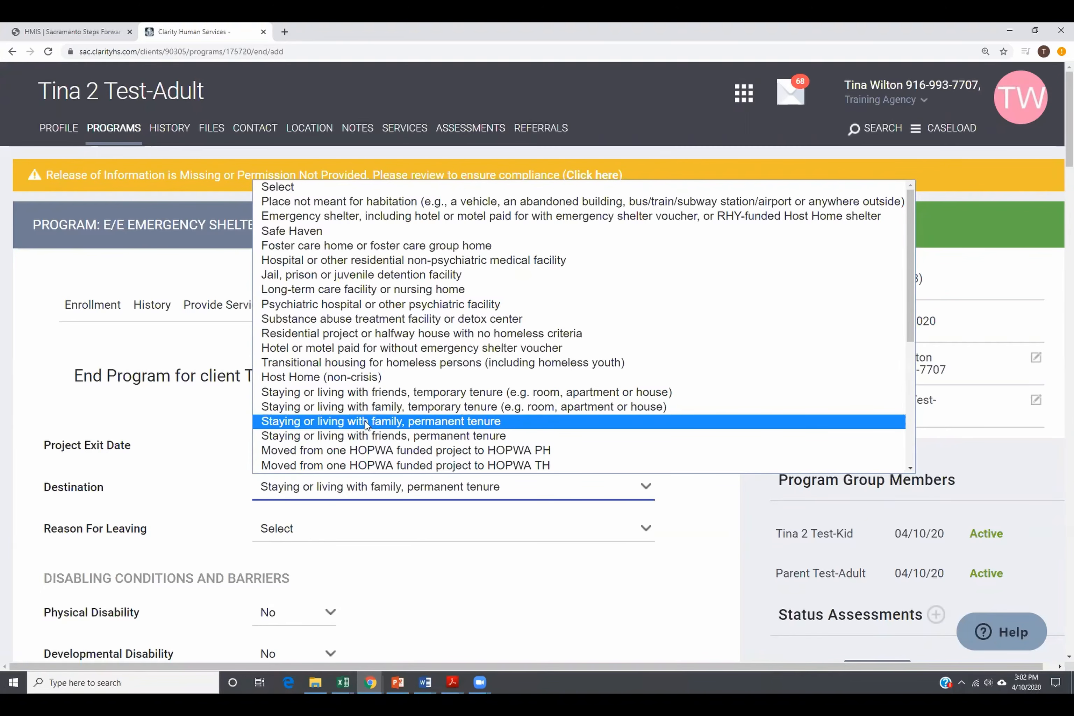
{"action": "left_click", "coordinate": [344, 540]}
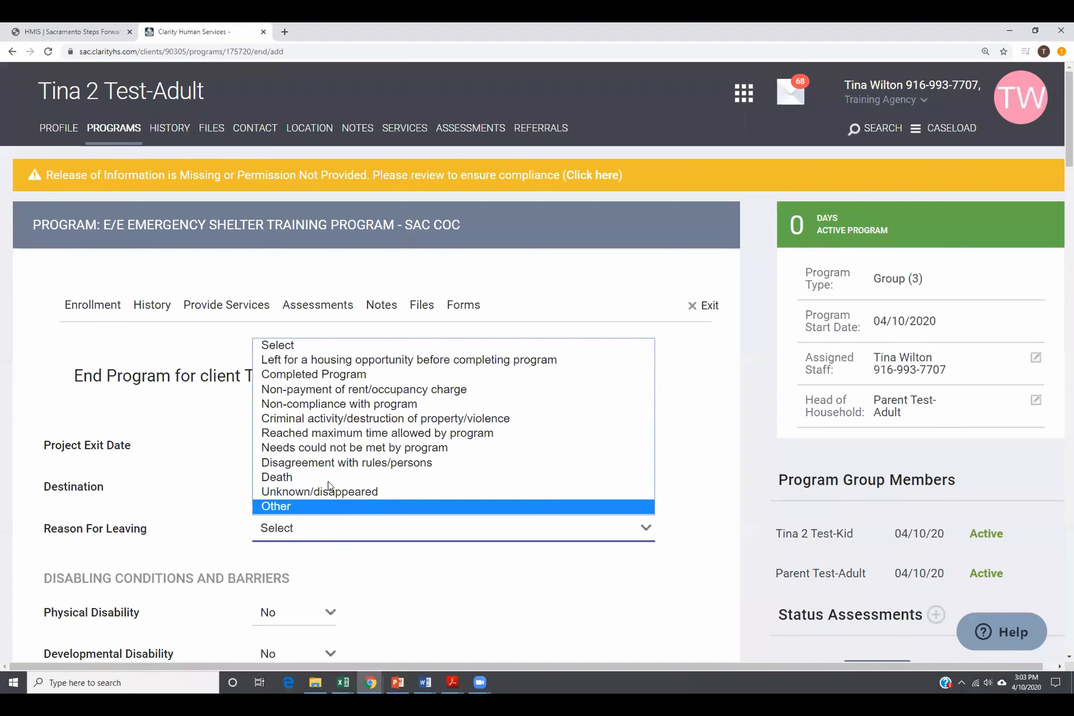
{"action": "left_click", "coordinate": [310, 375]}
Step: Review the exit form's disabling conditions, income, benefits, health insurance, employment and education answers down to the Open Services section
{"action": "scroll", "coordinate": [310, 379], "scroll_direction": "down", "scroll_amount": 3}
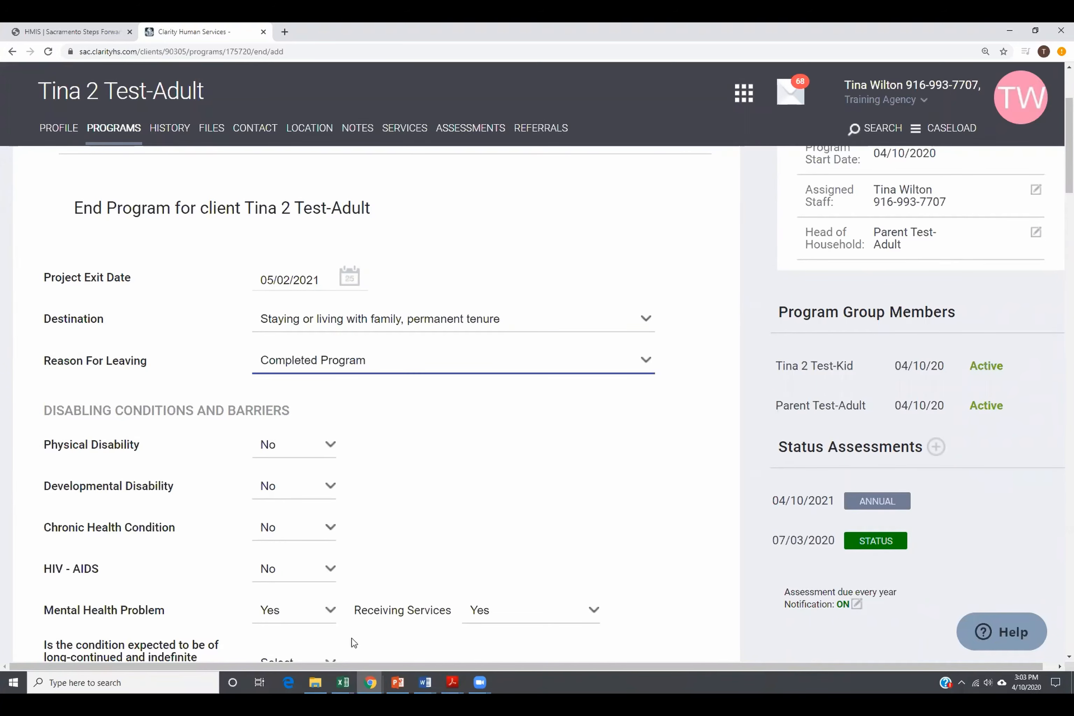
{"action": "scroll", "coordinate": [296, 455], "scroll_direction": "down", "scroll_amount": 5}
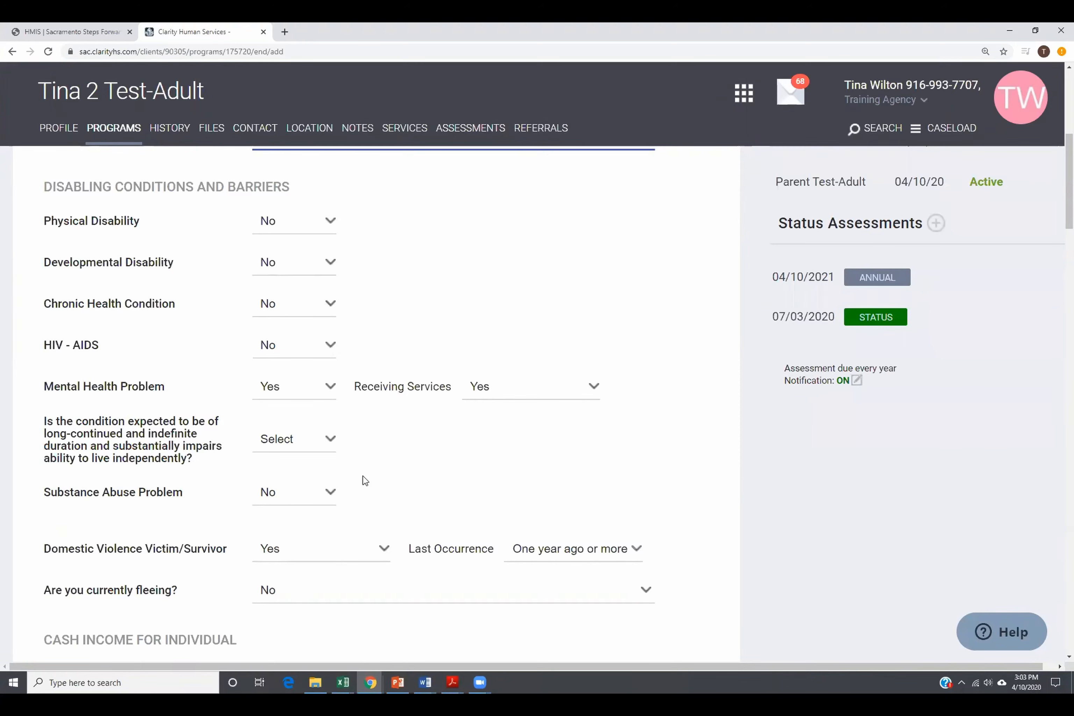
{"action": "scroll", "coordinate": [365, 479], "scroll_direction": "down", "scroll_amount": 10}
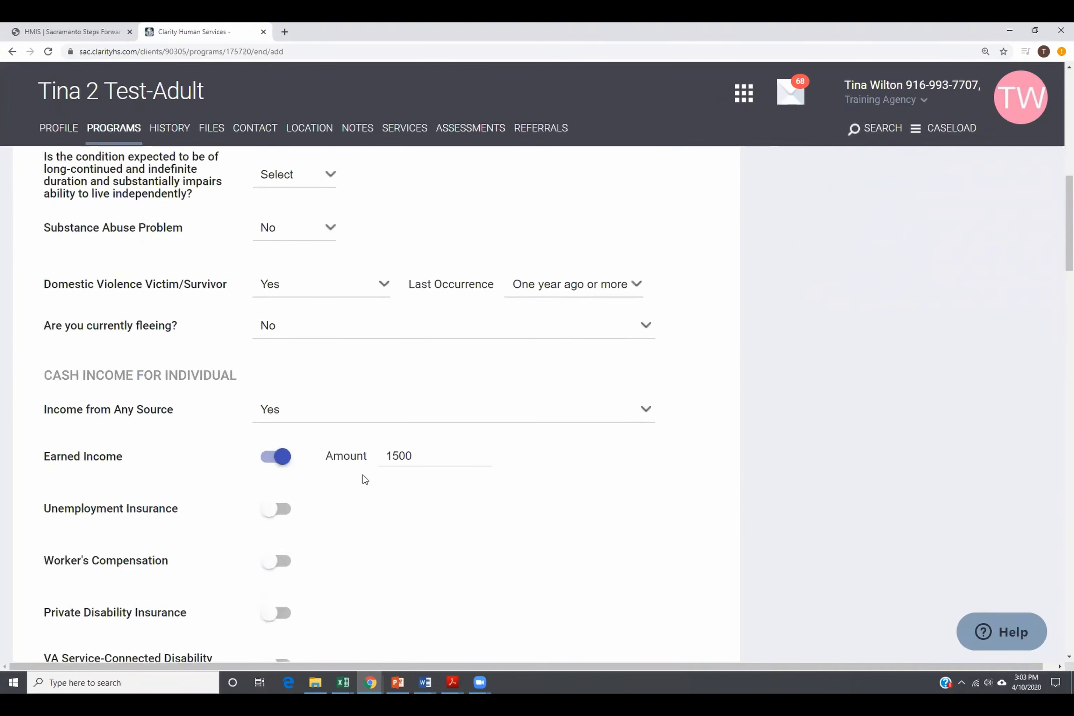
{"action": "scroll", "coordinate": [369, 477], "scroll_direction": "down", "scroll_amount": 15}
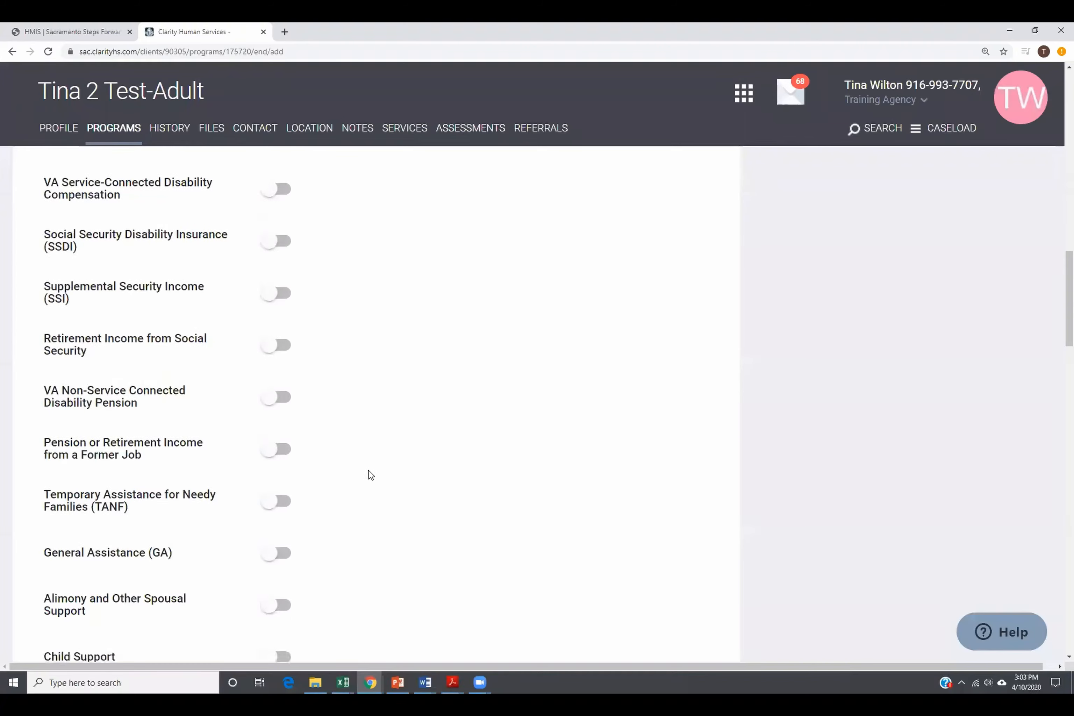
{"action": "scroll", "coordinate": [371, 474], "scroll_direction": "down", "scroll_amount": 10}
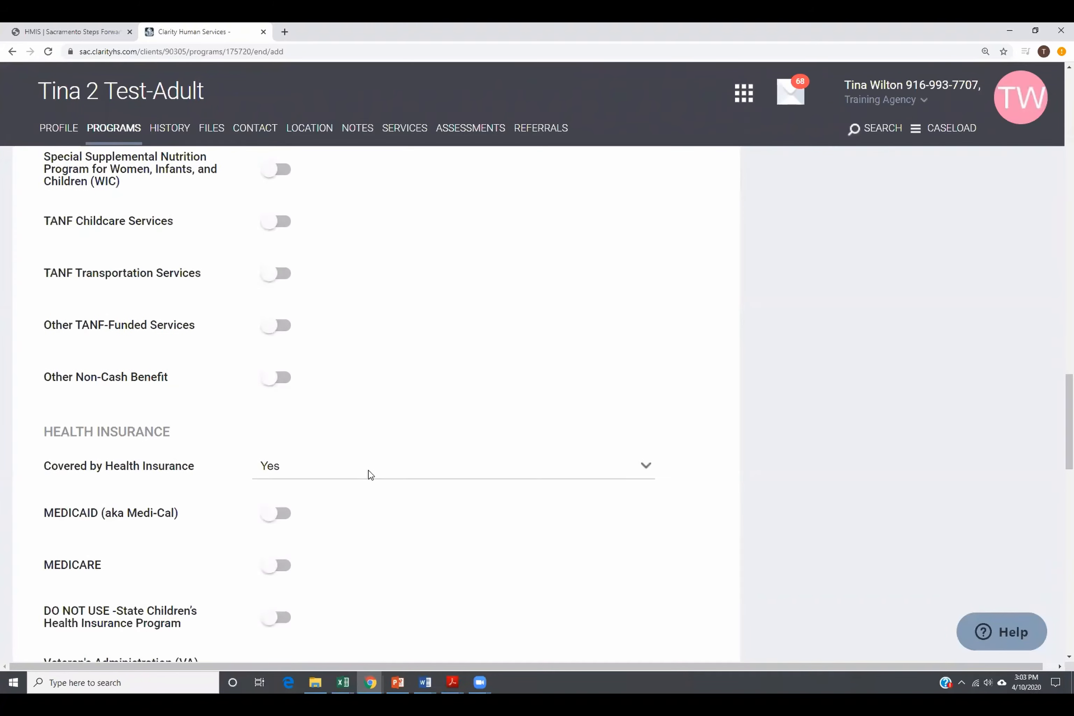
{"action": "scroll", "coordinate": [371, 474], "scroll_direction": "down", "scroll_amount": 16}
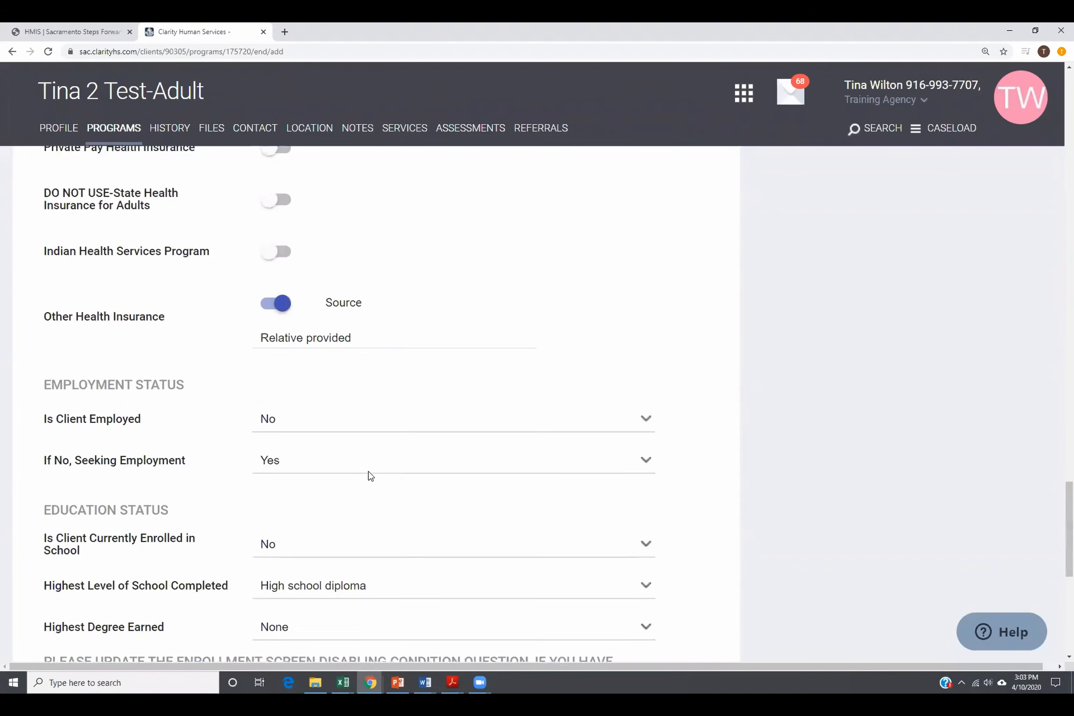
{"action": "scroll", "coordinate": [369, 469], "scroll_direction": "down", "scroll_amount": 2}
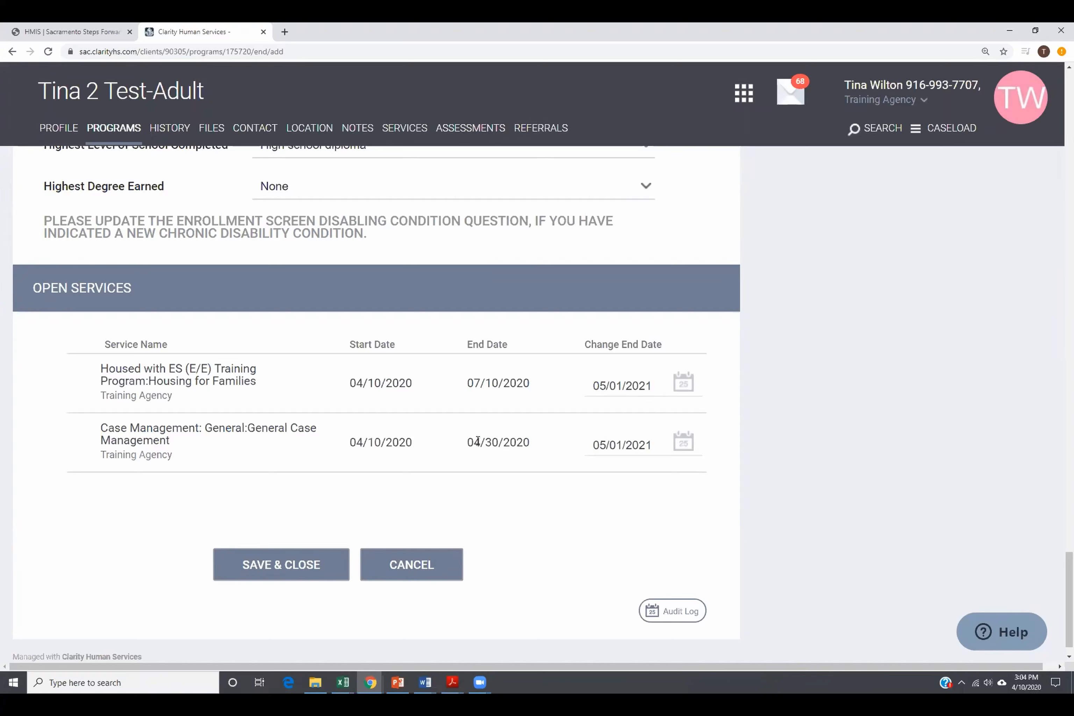
Step: Try to change the end date of the General Case Management open service to 04/30/2020
{"action": "left_click", "coordinate": [687, 439]}
{"action": "type", "text": "04"}
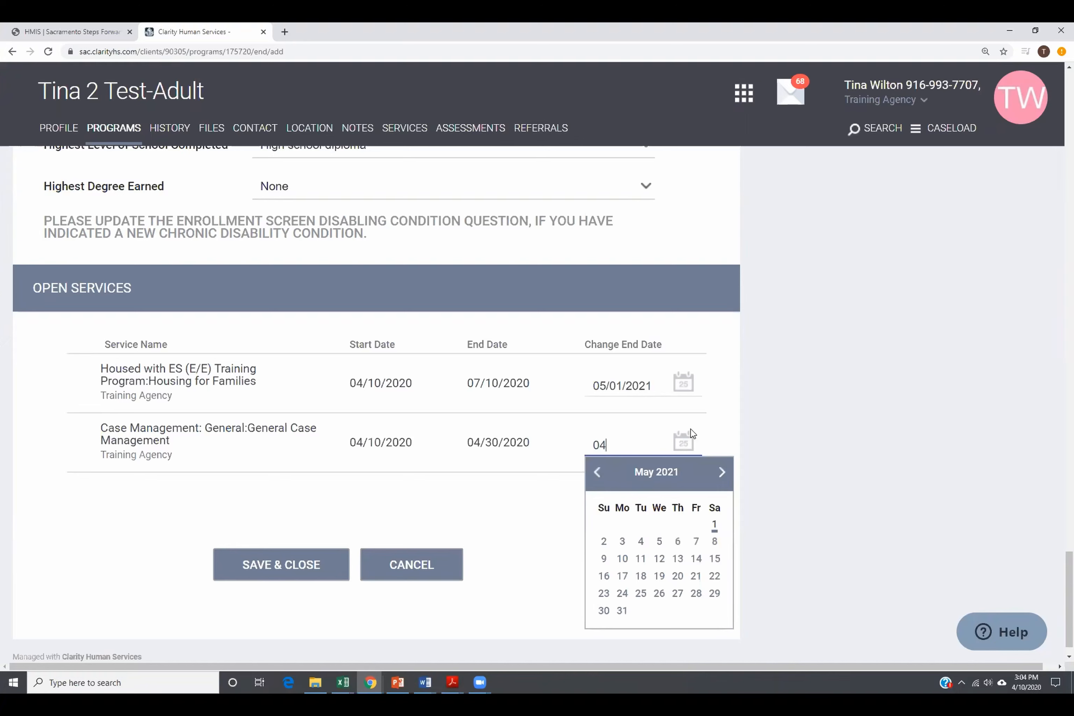
{"action": "type", "text": "/30/2020"}
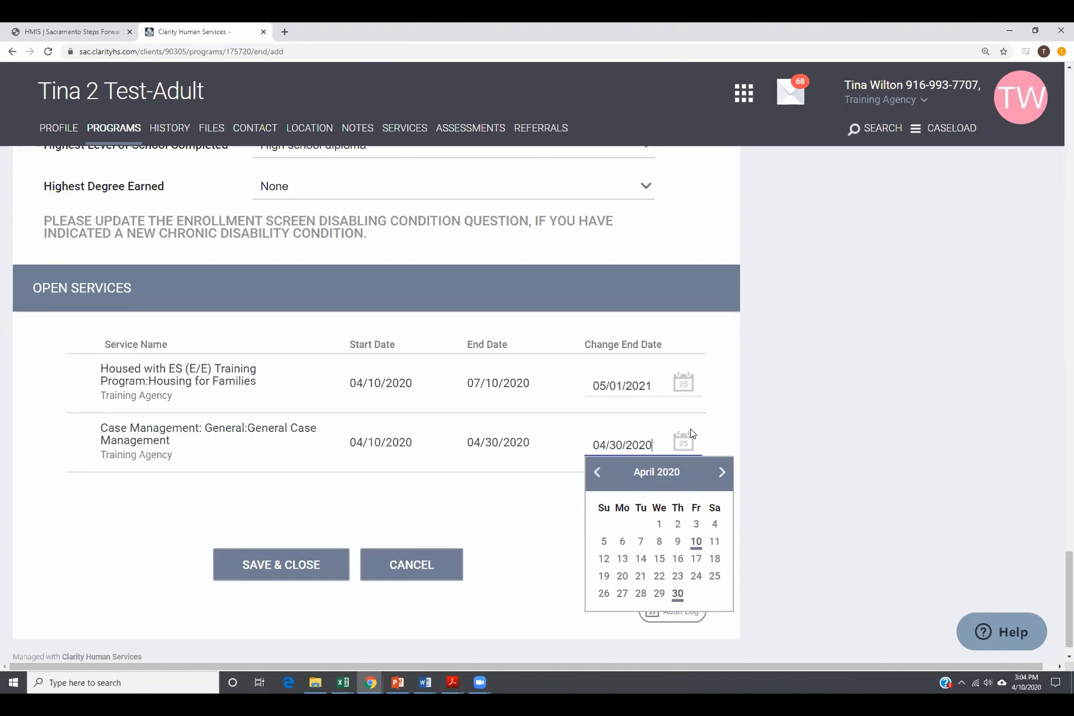
{"action": "left_click", "coordinate": [676, 595]}
{"action": "left_click", "coordinate": [654, 447]}
{"action": "left_click_drag", "start_coordinate": [654, 445], "coordinate": [583, 452]}
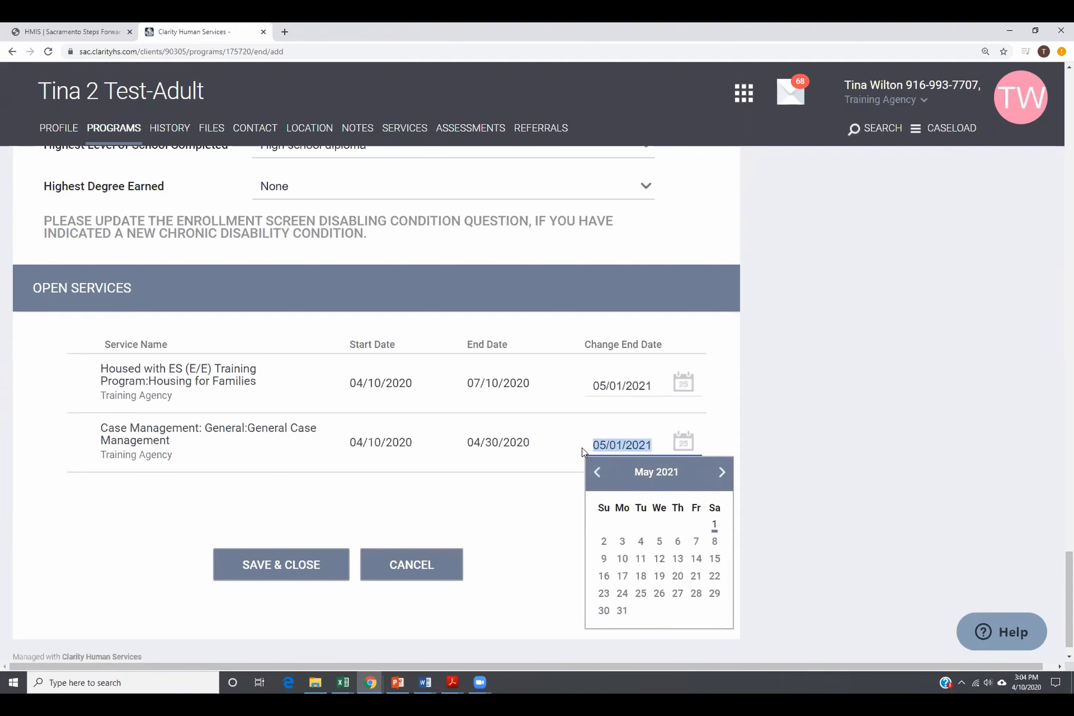
{"action": "type", "text": "04/3"}
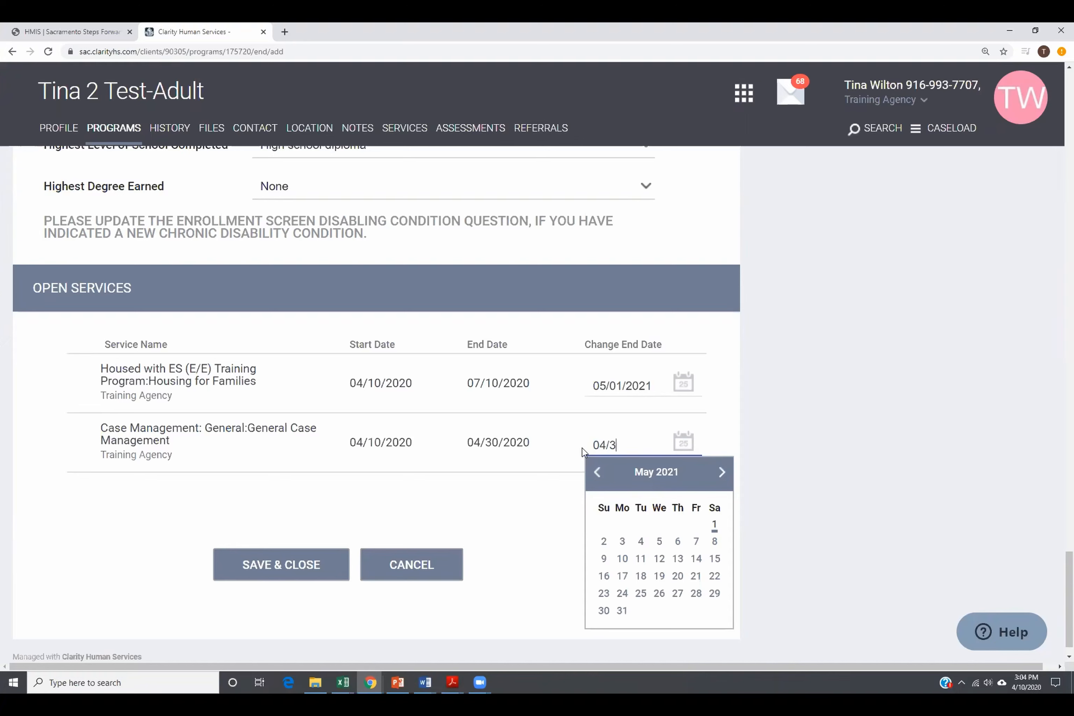
{"action": "type", "text": "0/2020"}
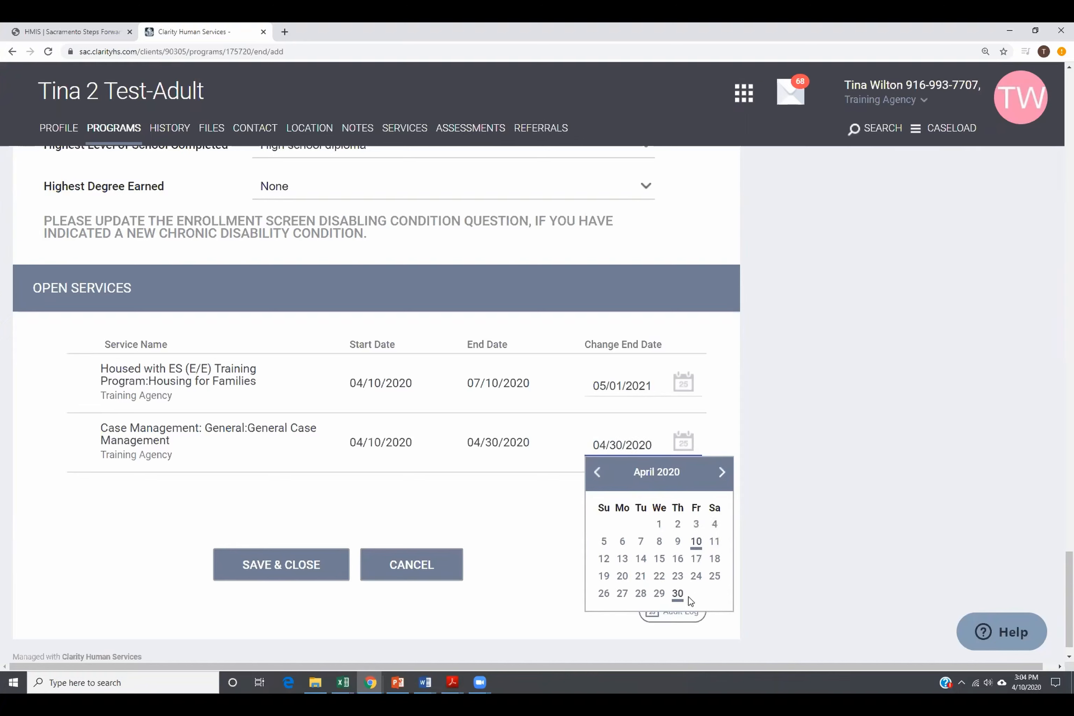
{"action": "left_click", "coordinate": [677, 595]}
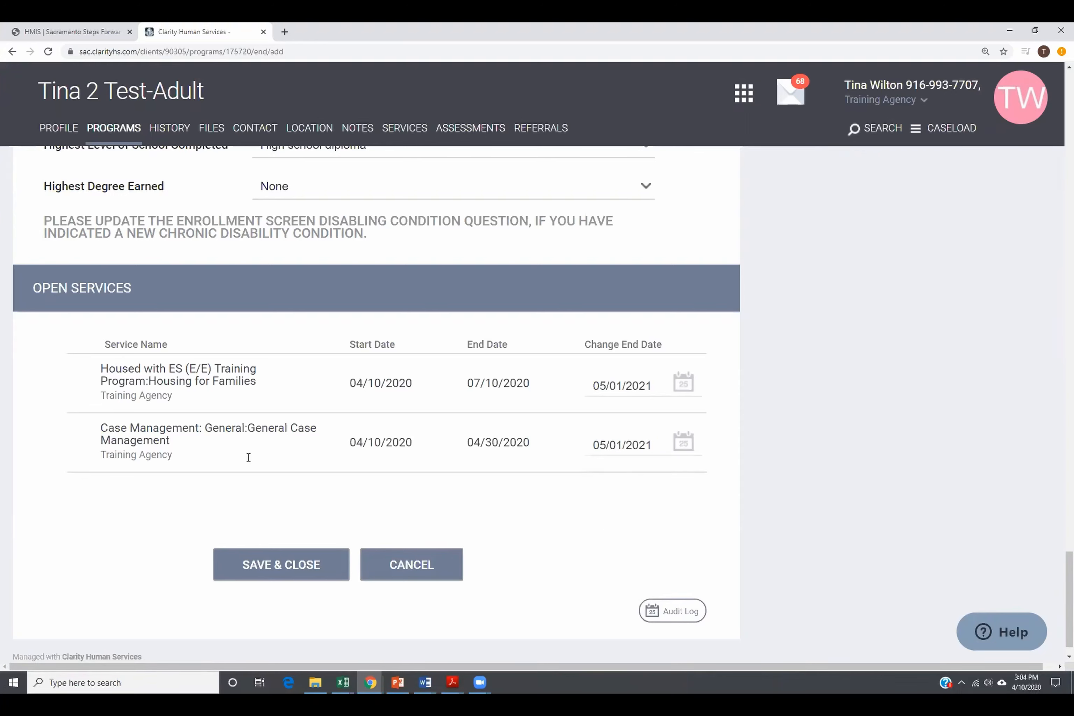
Step: Try to save the exit form, and answer Yes to whether the mental health condition is long-continued and impairs independent living
{"action": "left_click", "coordinate": [304, 576]}
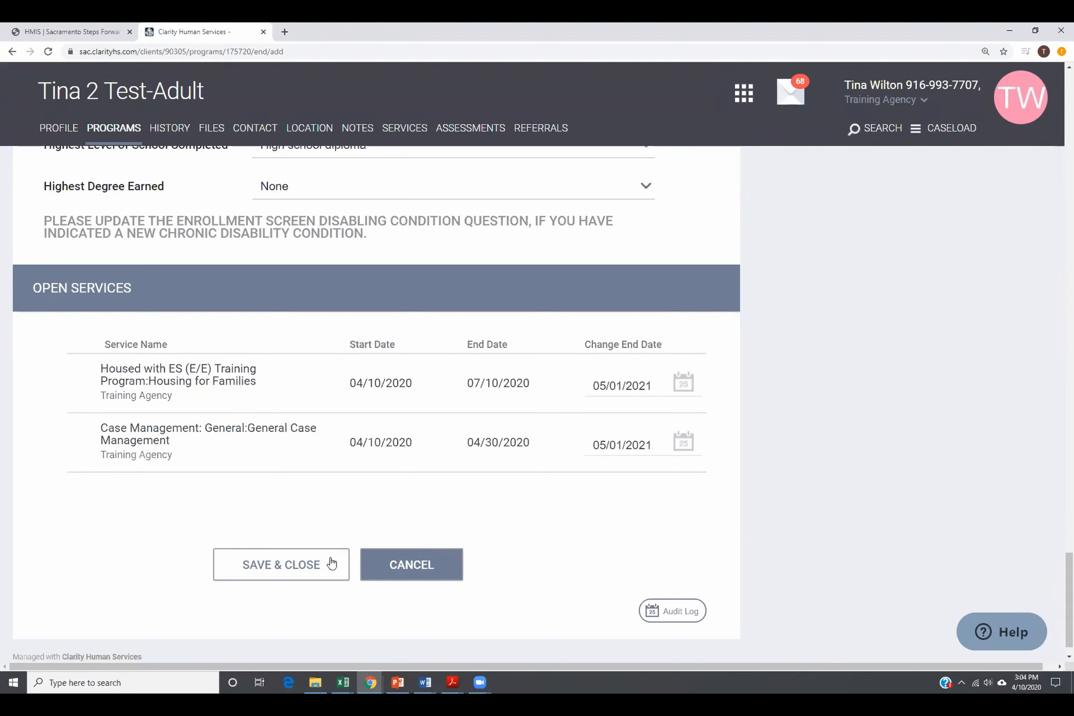
{"action": "scroll", "coordinate": [331, 562], "scroll_direction": "up", "scroll_amount": 15}
{"action": "scroll", "coordinate": [331, 562], "scroll_direction": "up", "scroll_amount": 20}
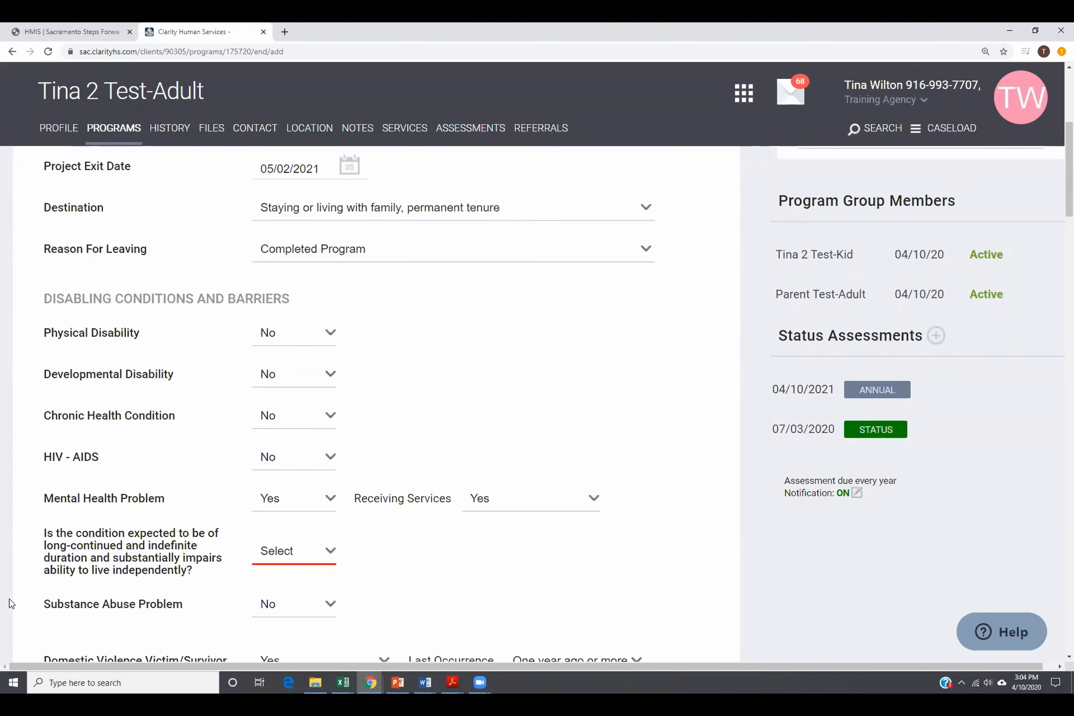
{"action": "left_click", "coordinate": [331, 553]}
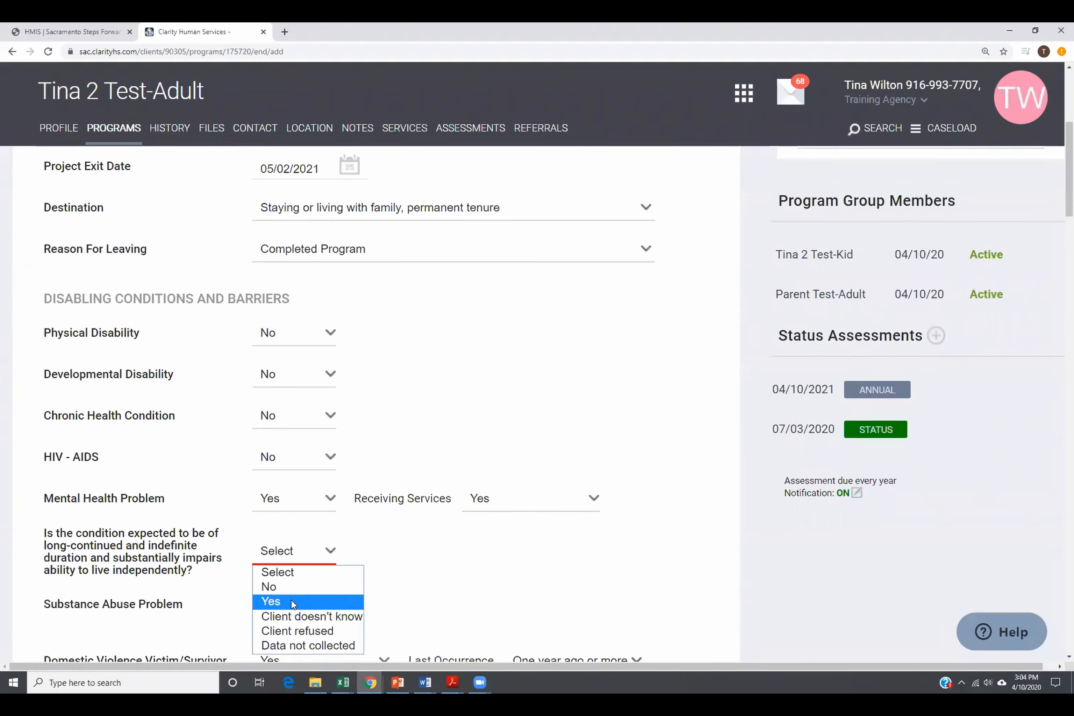
{"action": "left_click", "coordinate": [292, 599]}
{"action": "scroll", "coordinate": [434, 538], "scroll_direction": "up", "scroll_amount": 6}
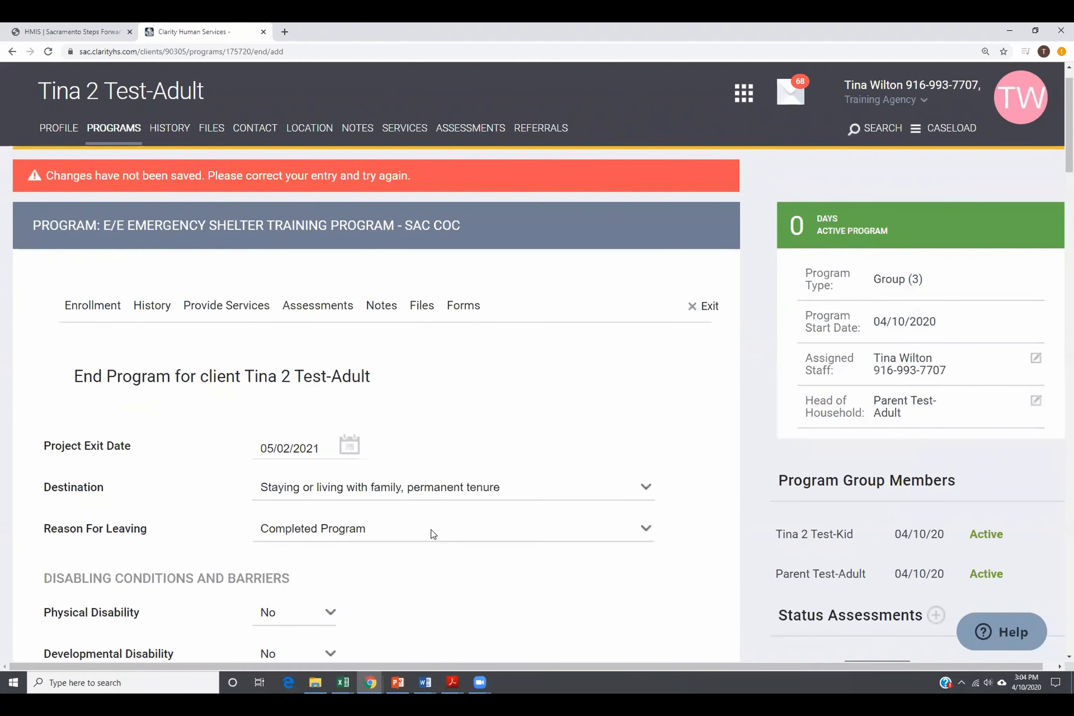
Step: Save the former head of household's exit form for the emergency shelter training program
{"action": "scroll", "coordinate": [442, 523], "scroll_direction": "down", "scroll_amount": 15}
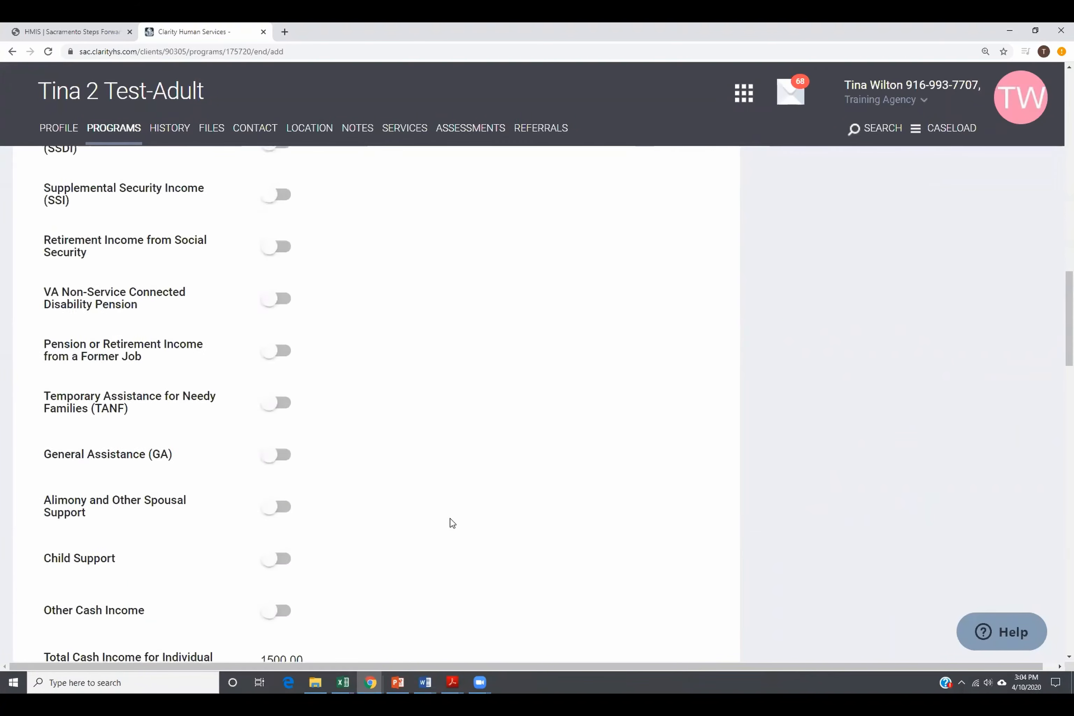
{"action": "scroll", "coordinate": [452, 523], "scroll_direction": "down", "scroll_amount": 20}
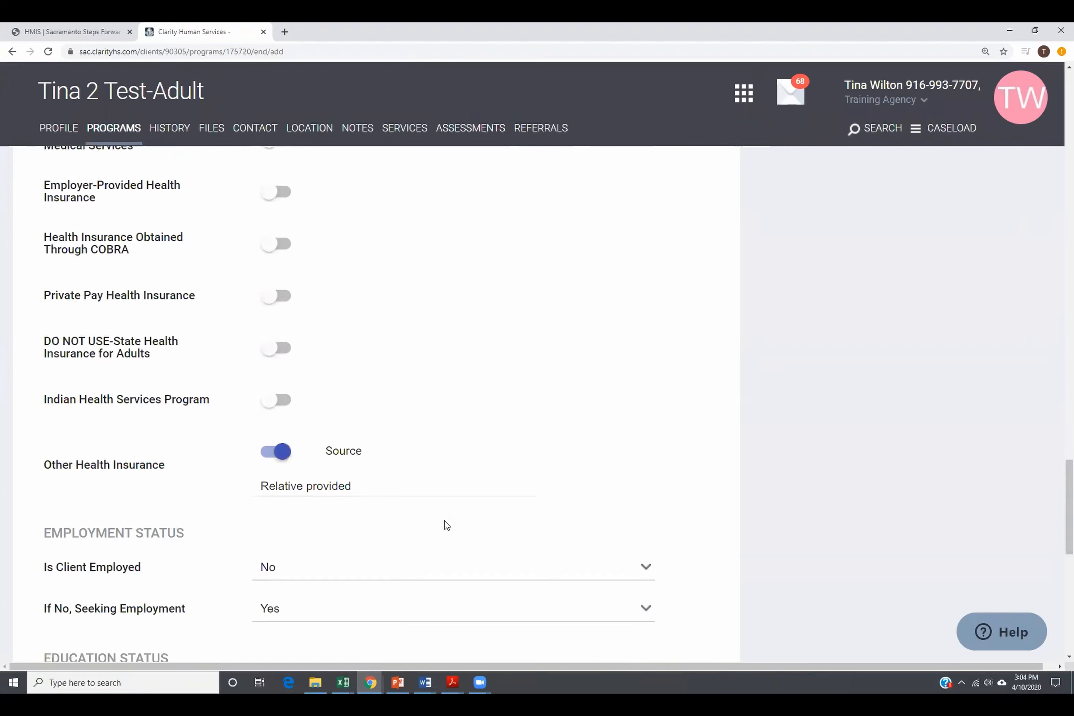
{"action": "scroll", "coordinate": [447, 525], "scroll_direction": "down", "scroll_amount": 10}
{"action": "left_click", "coordinate": [282, 540]}
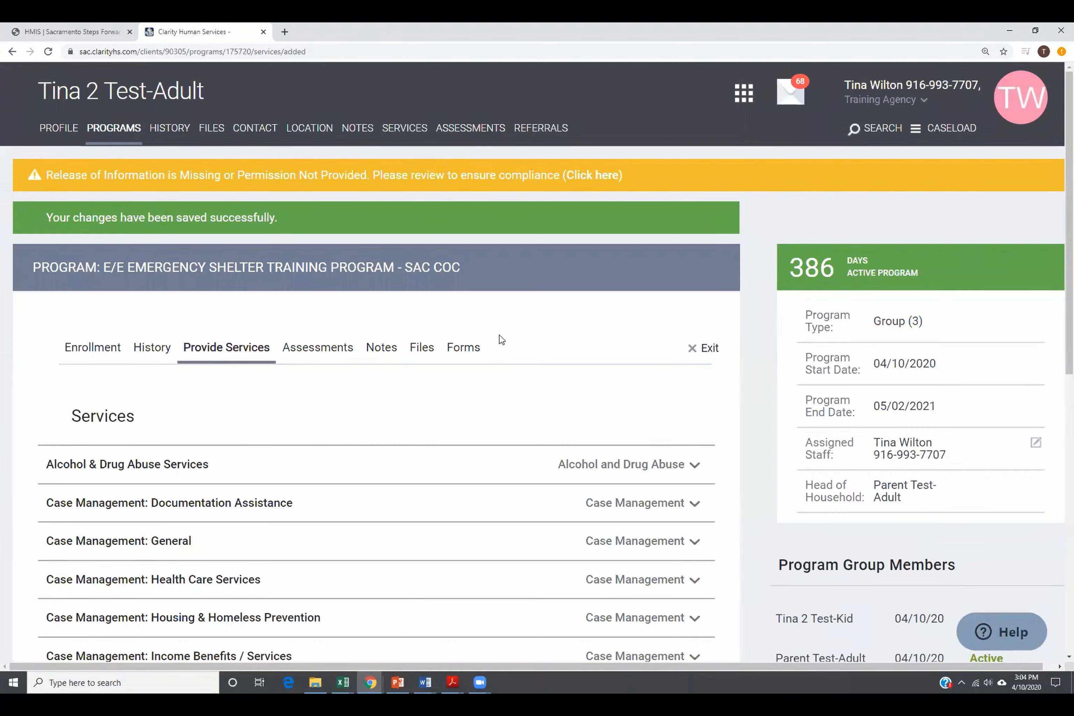
Step: Open the exited client's program list and check the end date of the emergency shelter enrollment
{"action": "scroll", "coordinate": [497, 407], "scroll_direction": "down", "scroll_amount": 3}
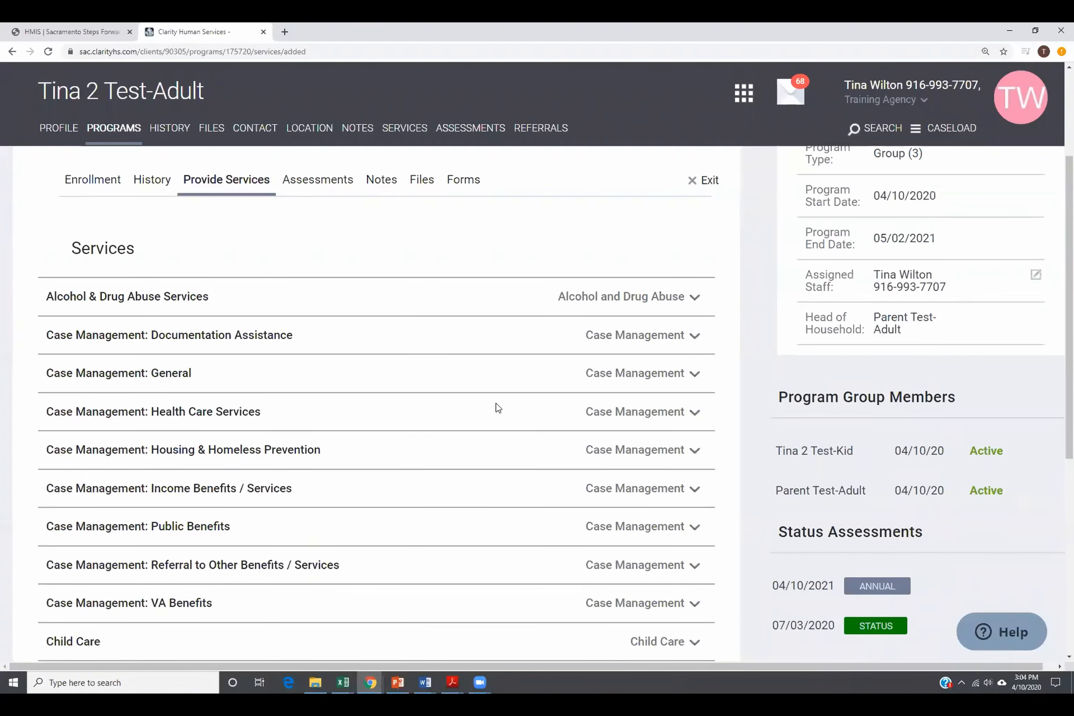
{"action": "scroll", "coordinate": [496, 407], "scroll_direction": "up", "scroll_amount": 4}
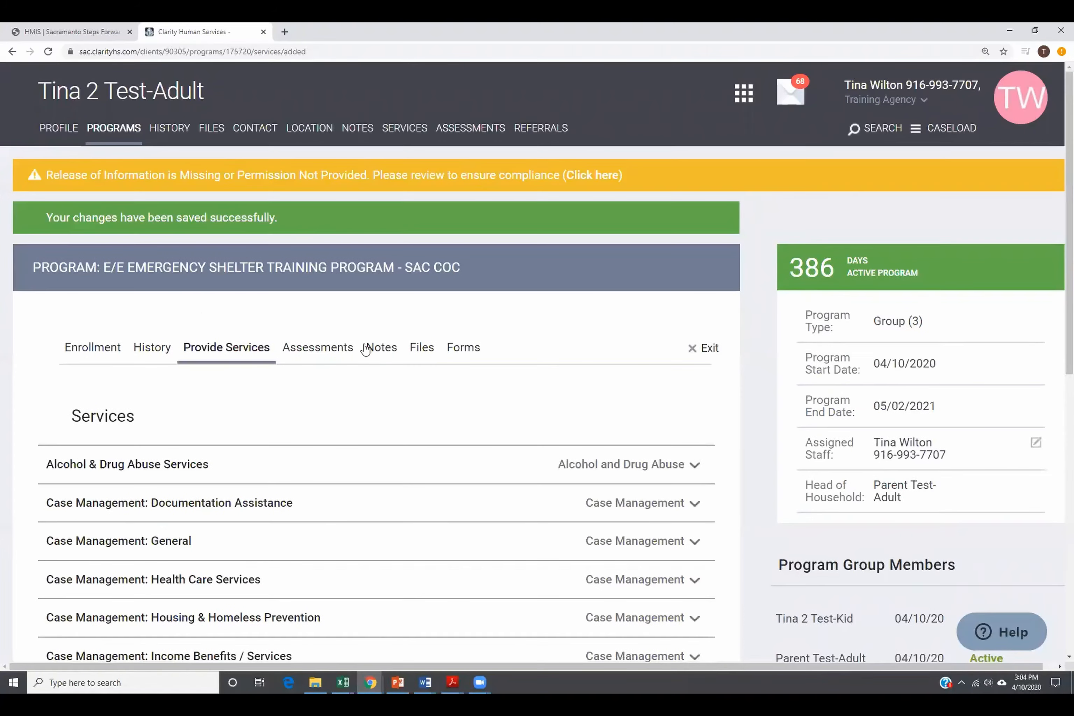
{"action": "left_click", "coordinate": [117, 131]}
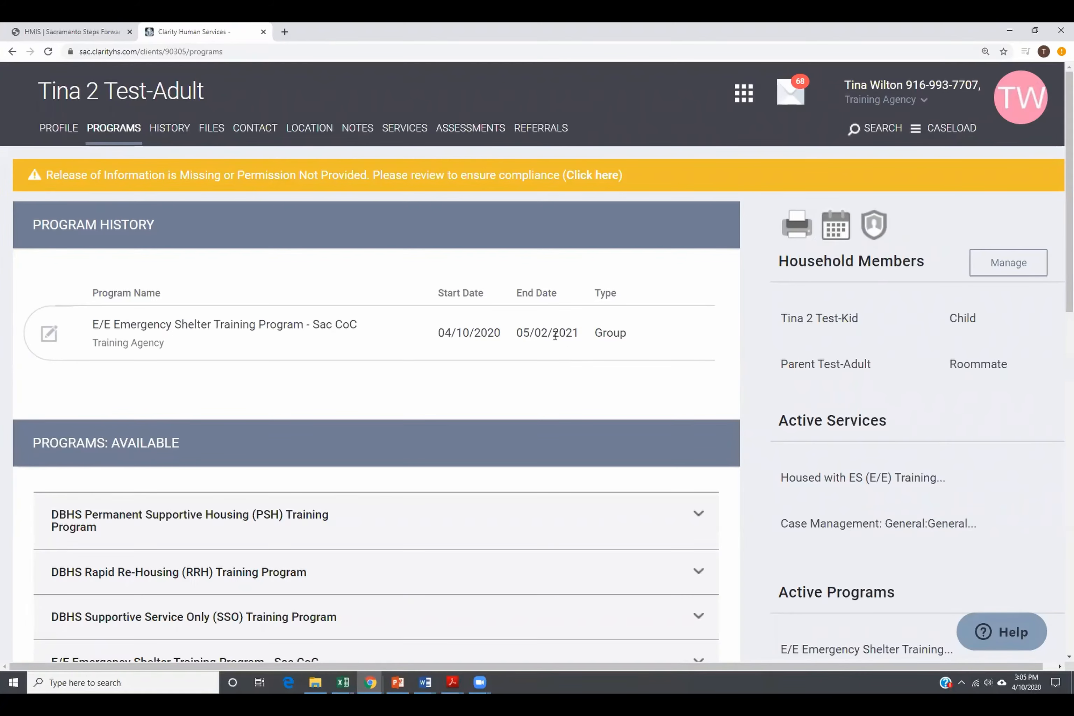
{"action": "scroll", "coordinate": [735, 331], "scroll_direction": "down", "scroll_amount": 5}
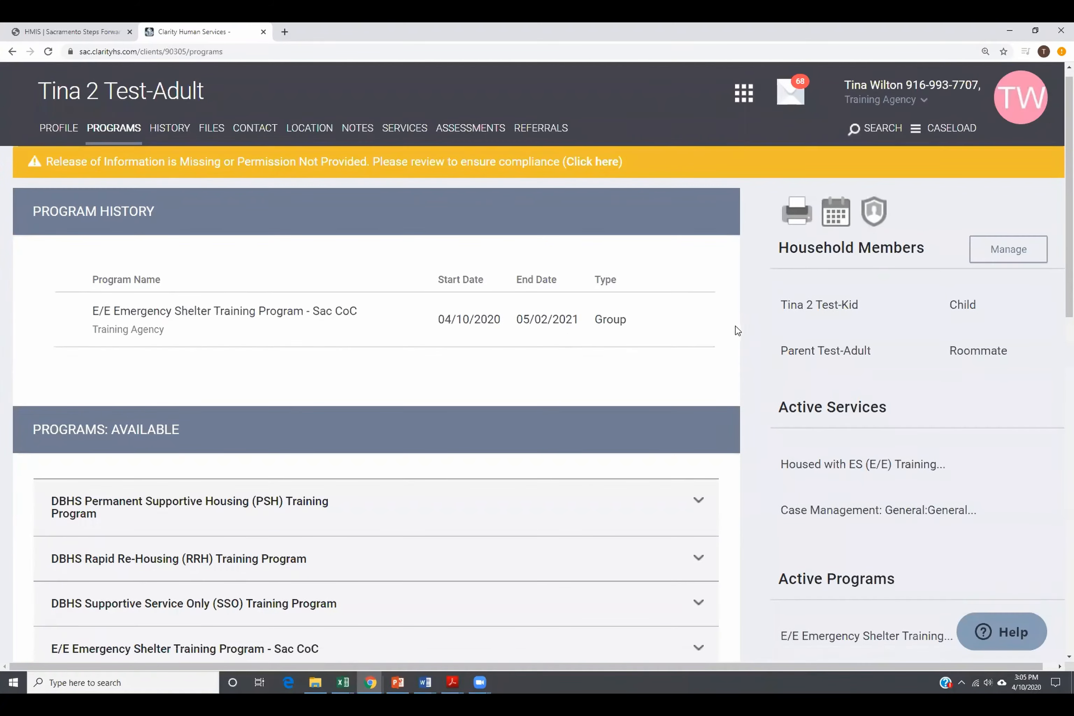
{"action": "scroll", "coordinate": [189, 275], "scroll_direction": "up", "scroll_amount": 5}
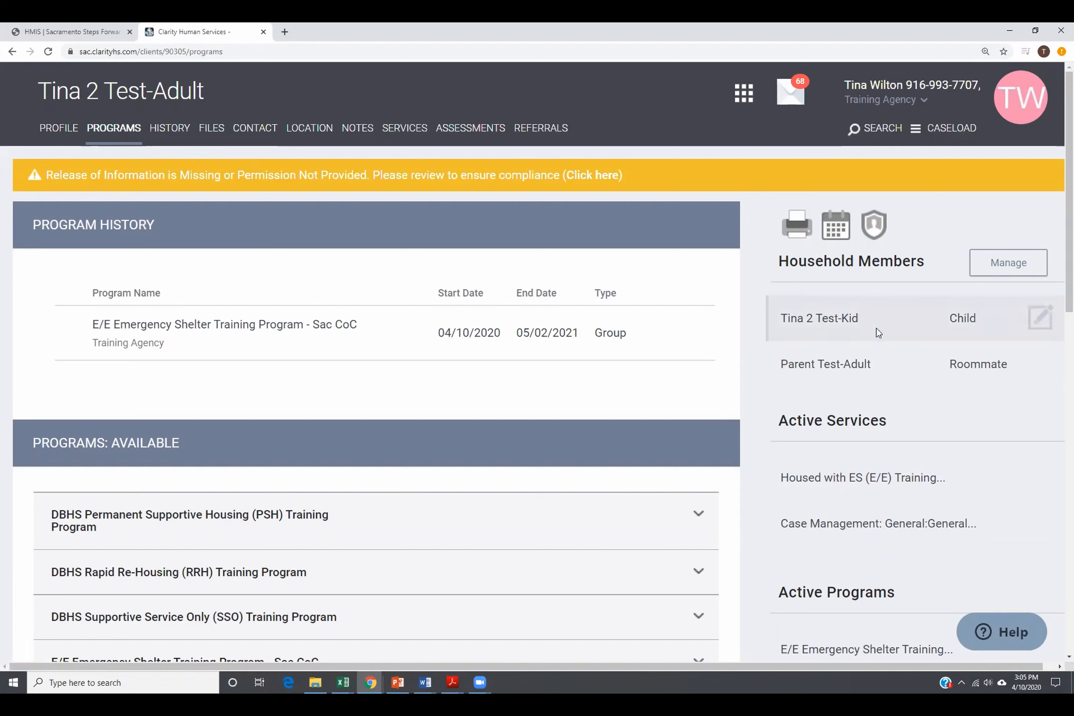
Step: Open the child household member's emergency shelter enrollment and review its head of household and program group members
{"action": "left_click", "coordinate": [1040, 325]}
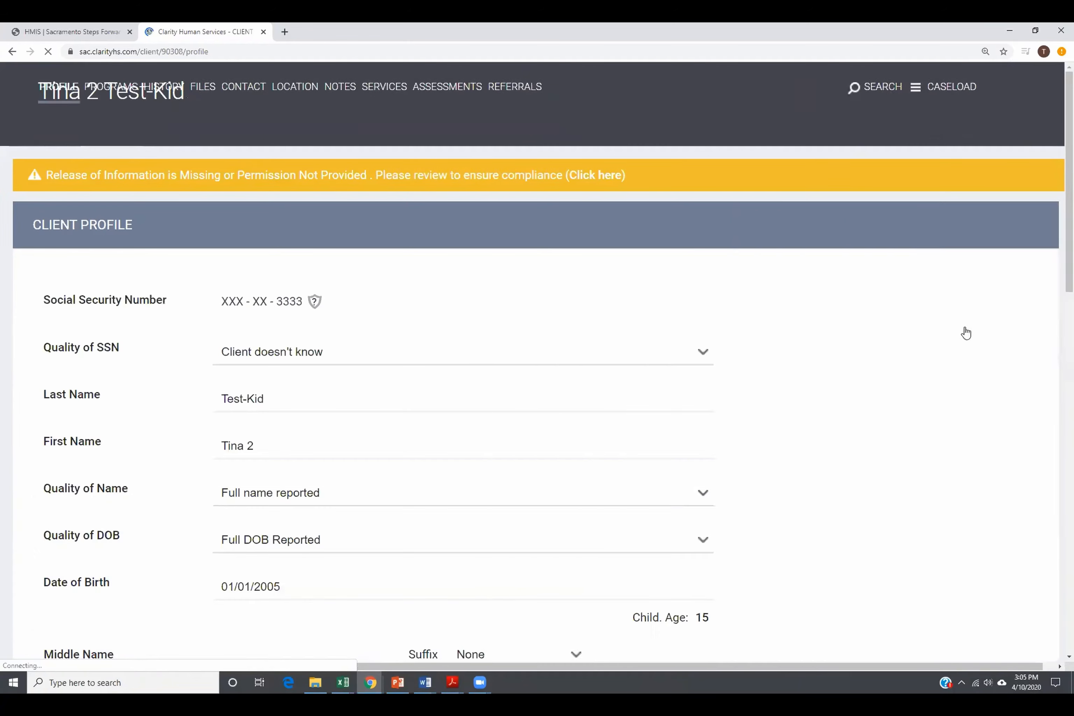
{"action": "scroll", "coordinate": [885, 374], "scroll_direction": "down", "scroll_amount": 6}
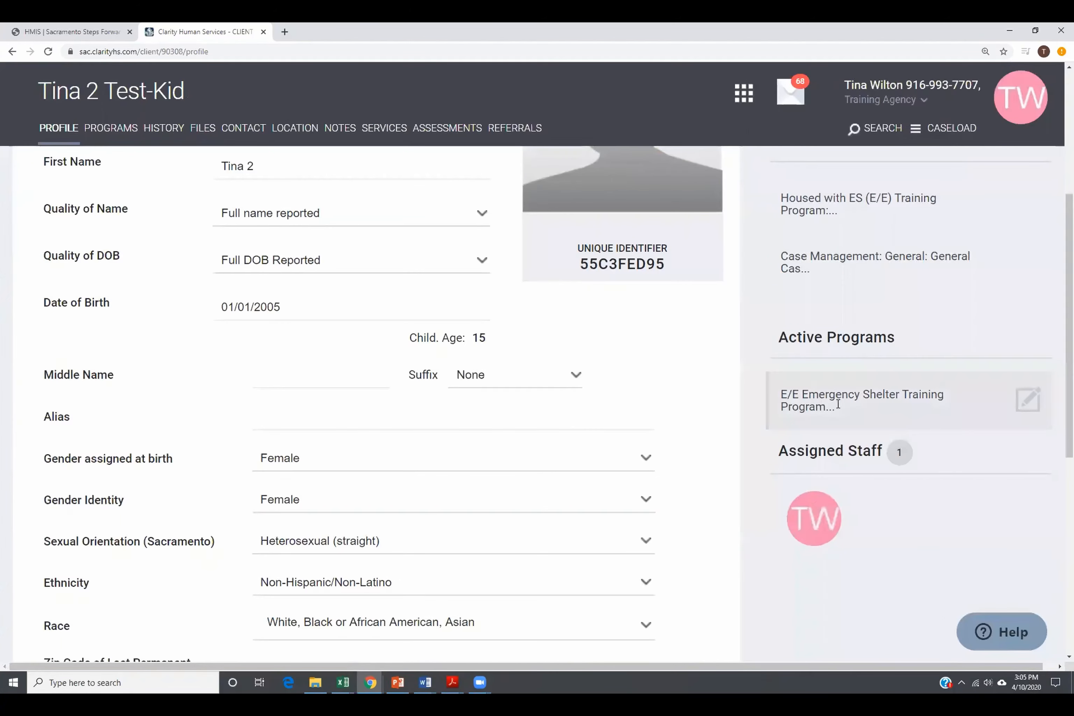
{"action": "left_click", "coordinate": [1030, 400]}
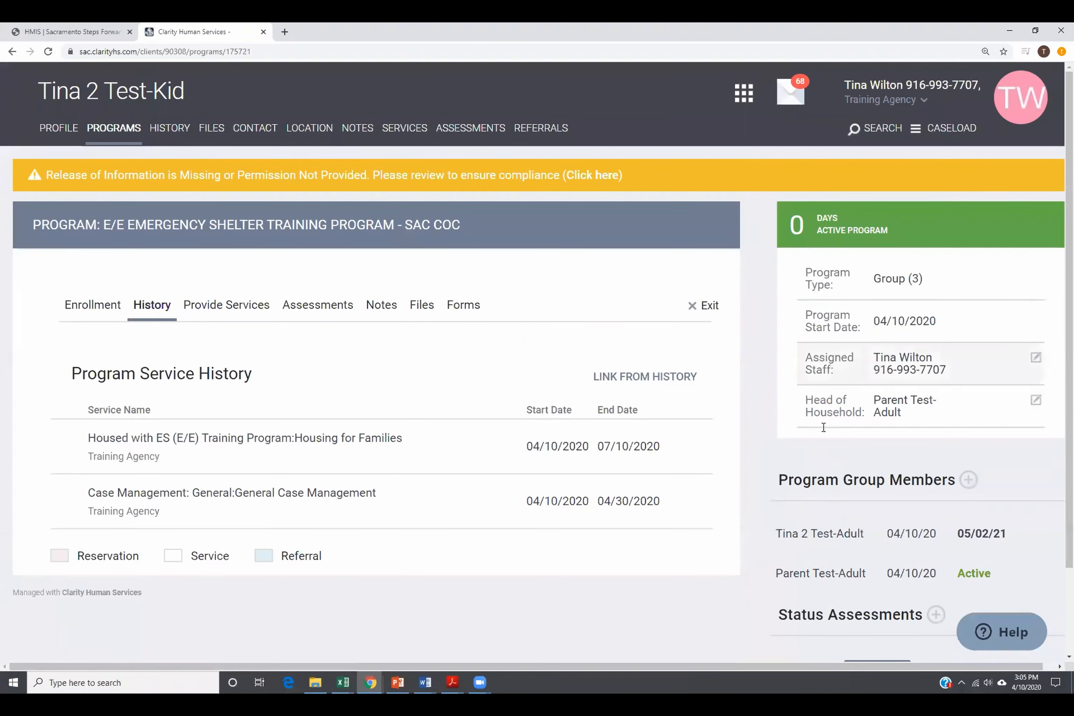
{"action": "scroll", "coordinate": [973, 490], "scroll_direction": "down", "scroll_amount": 2}
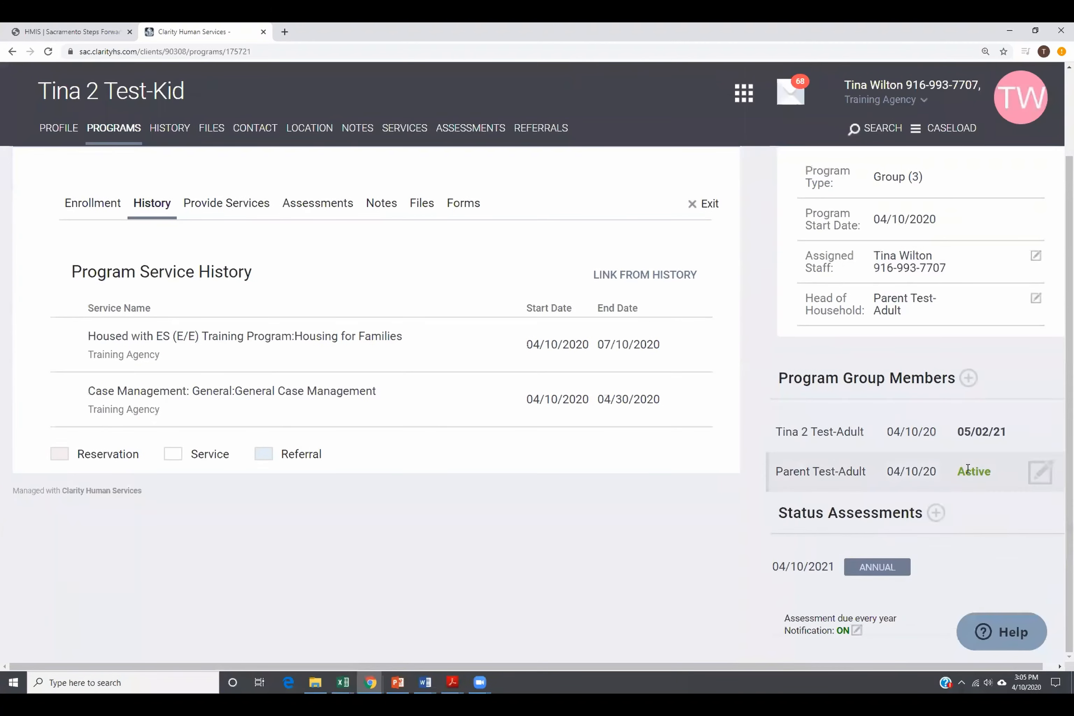
{"action": "scroll", "coordinate": [878, 332], "scroll_direction": "up", "scroll_amount": 2}
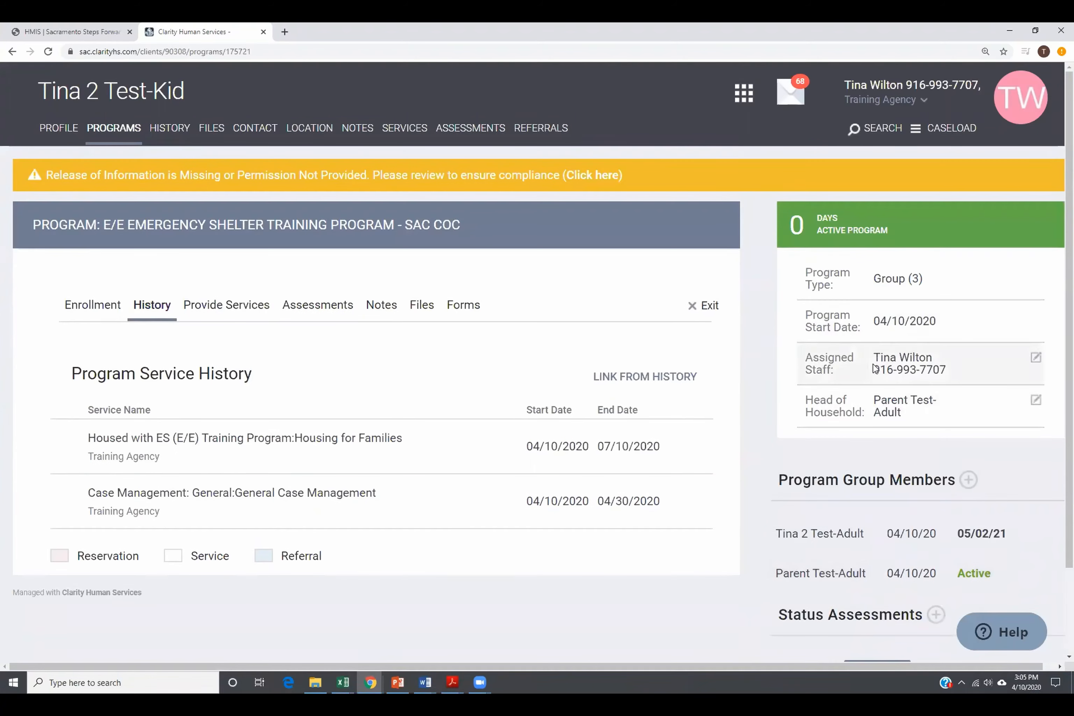
{"action": "scroll", "coordinate": [902, 418], "scroll_direction": "down", "scroll_amount": 2}
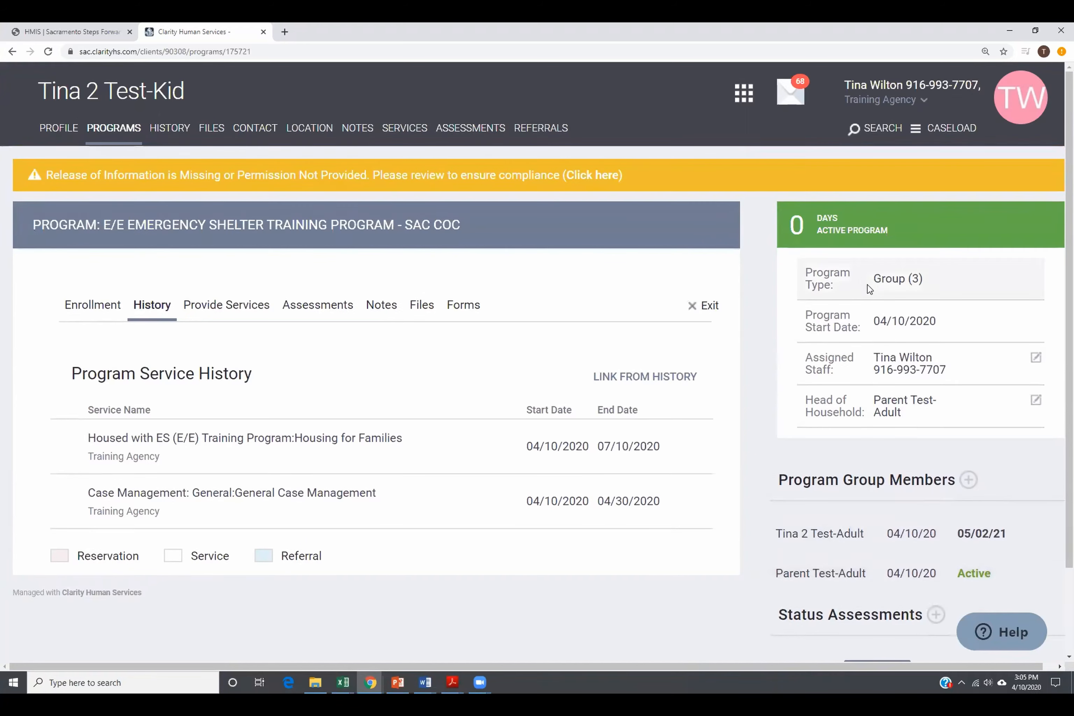
{"action": "scroll", "coordinate": [813, 494], "scroll_direction": "down", "scroll_amount": 2}
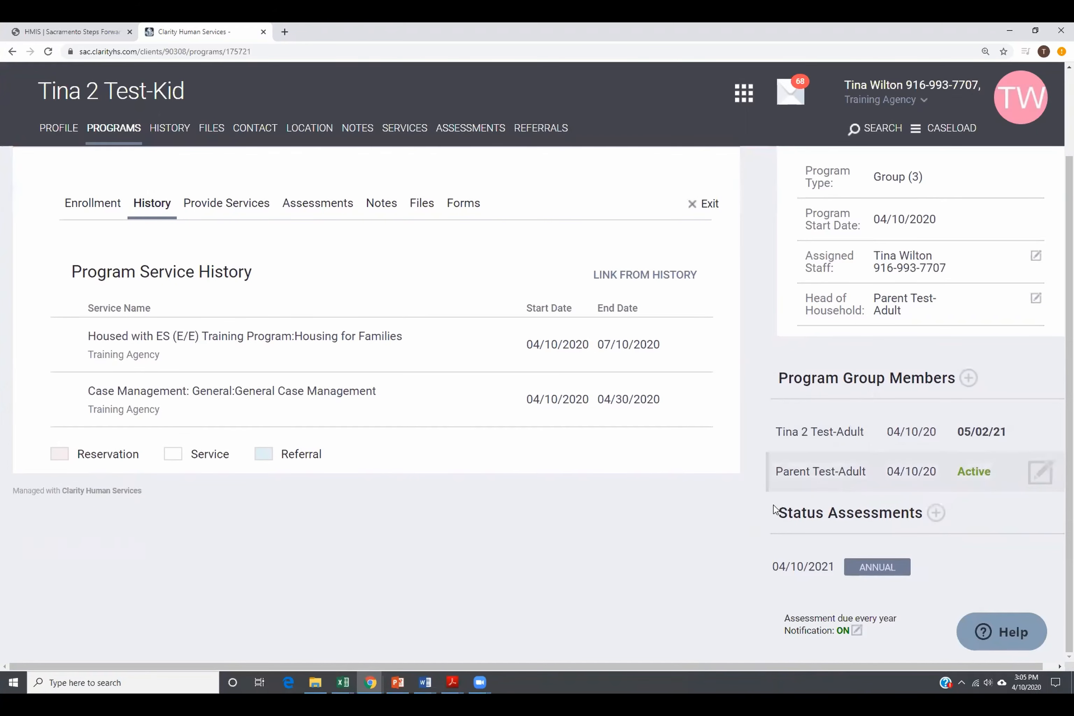
Step: Open the remaining active adult's enrollment and start a program exit that includes the other two group members
{"action": "left_click", "coordinate": [1039, 485]}
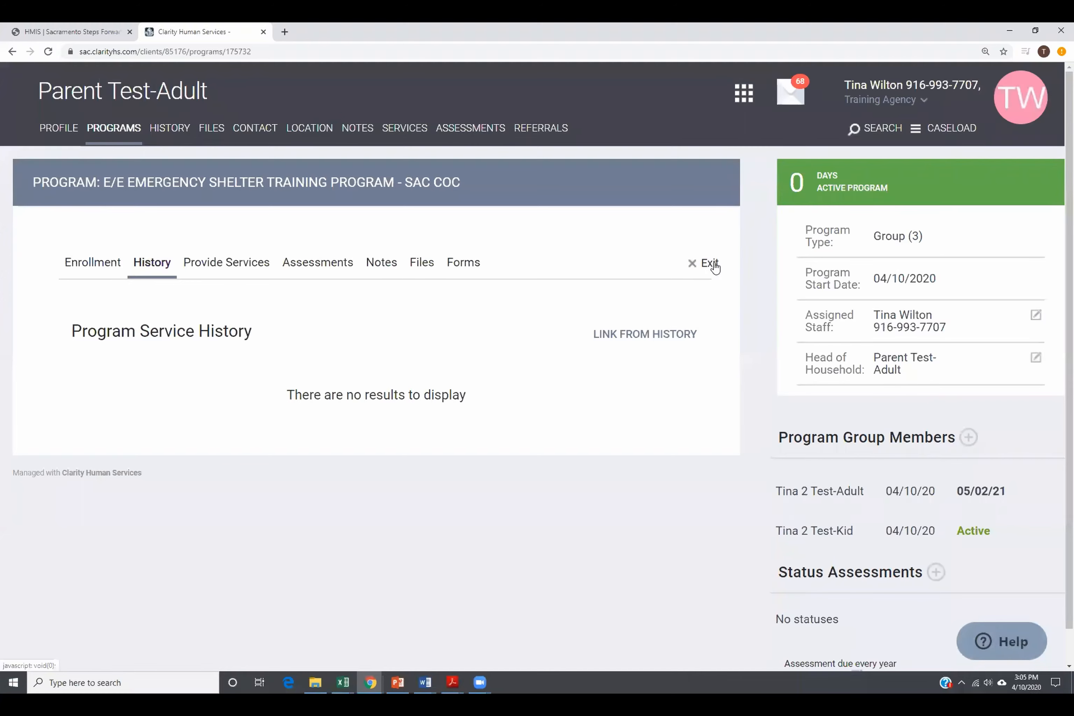
{"action": "left_click", "coordinate": [710, 264]}
{"action": "left_click", "coordinate": [408, 275]}
{"action": "left_click", "coordinate": [409, 301]}
{"action": "left_click", "coordinate": [555, 374]}
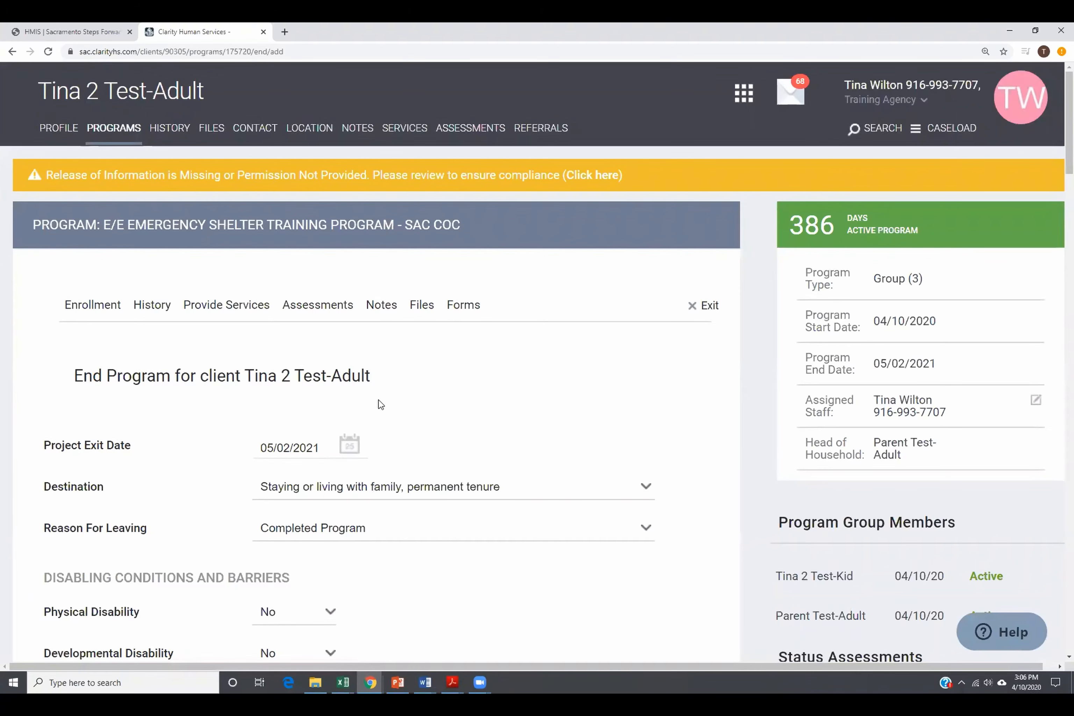
Step: Review the former head of household's exit form and save it to proceed to the child's exit form
{"action": "scroll", "coordinate": [385, 393], "scroll_direction": "down", "scroll_amount": 2}
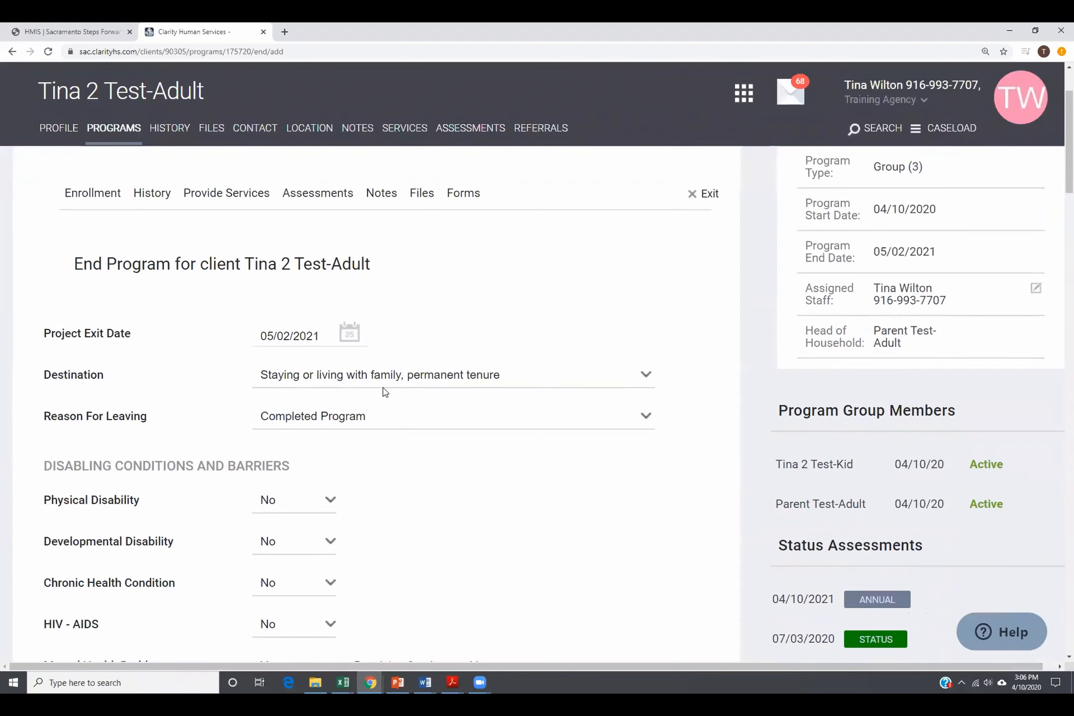
{"action": "scroll", "coordinate": [385, 393], "scroll_direction": "up", "scroll_amount": 2}
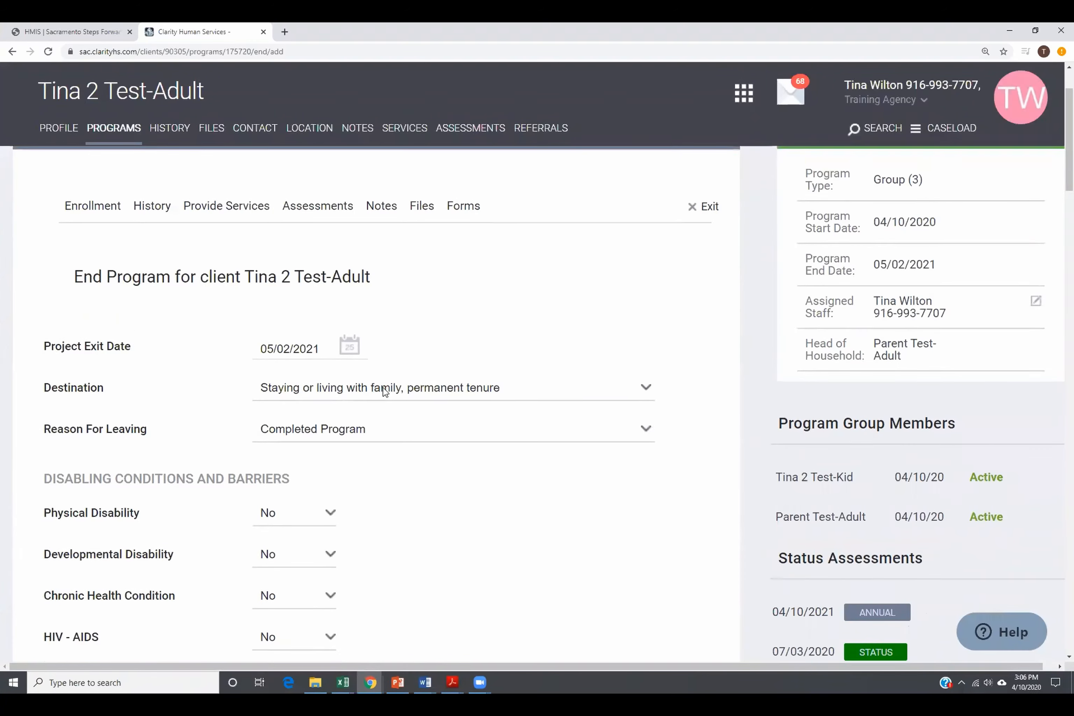
{"action": "scroll", "coordinate": [390, 384], "scroll_direction": "down", "scroll_amount": 8}
{"action": "scroll", "coordinate": [390, 384], "scroll_direction": "down", "scroll_amount": 20}
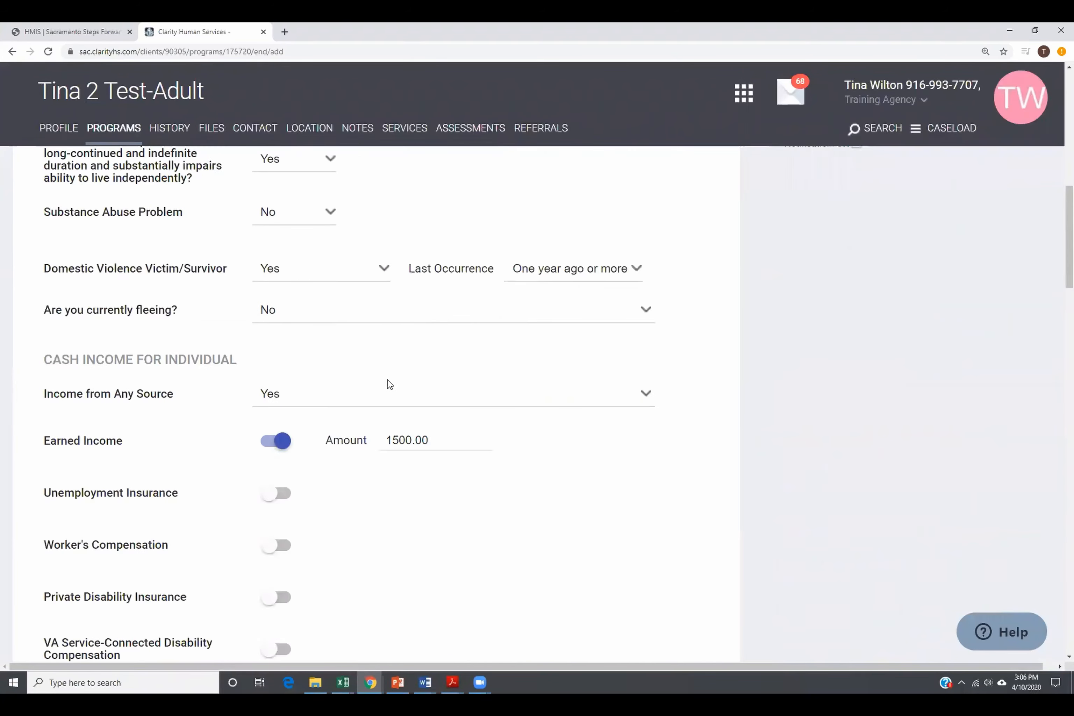
{"action": "scroll", "coordinate": [404, 379], "scroll_direction": "down", "scroll_amount": 20}
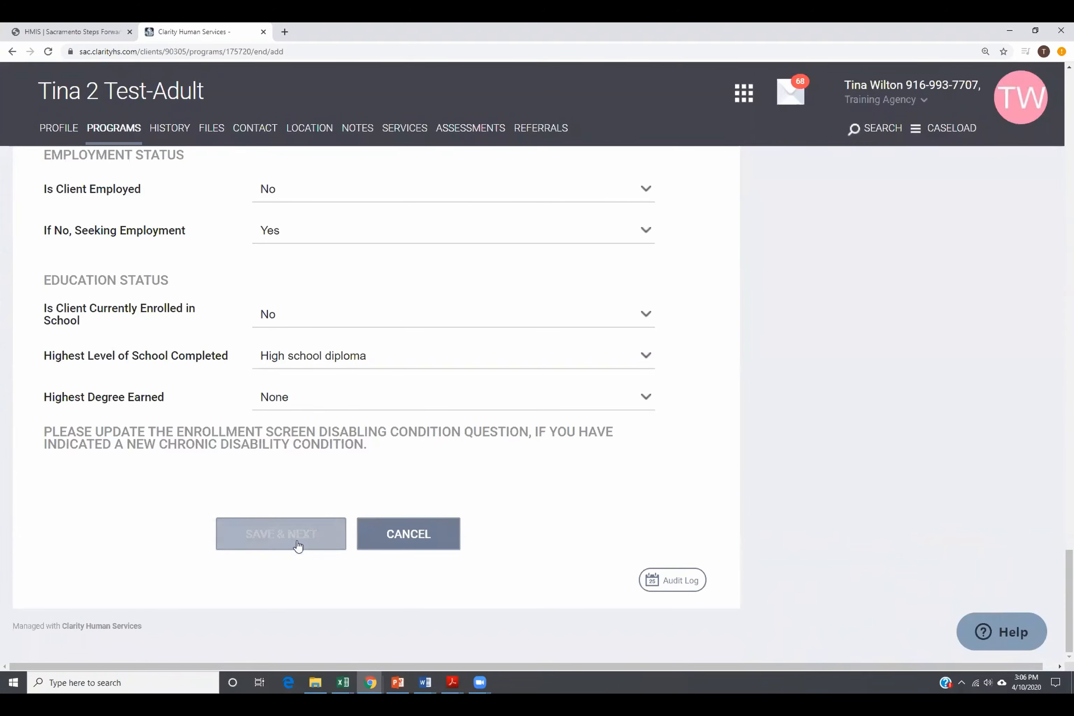
{"action": "scroll", "coordinate": [319, 501], "scroll_direction": "up", "scroll_amount": 15}
{"action": "scroll", "coordinate": [322, 503], "scroll_direction": "up", "scroll_amount": 15}
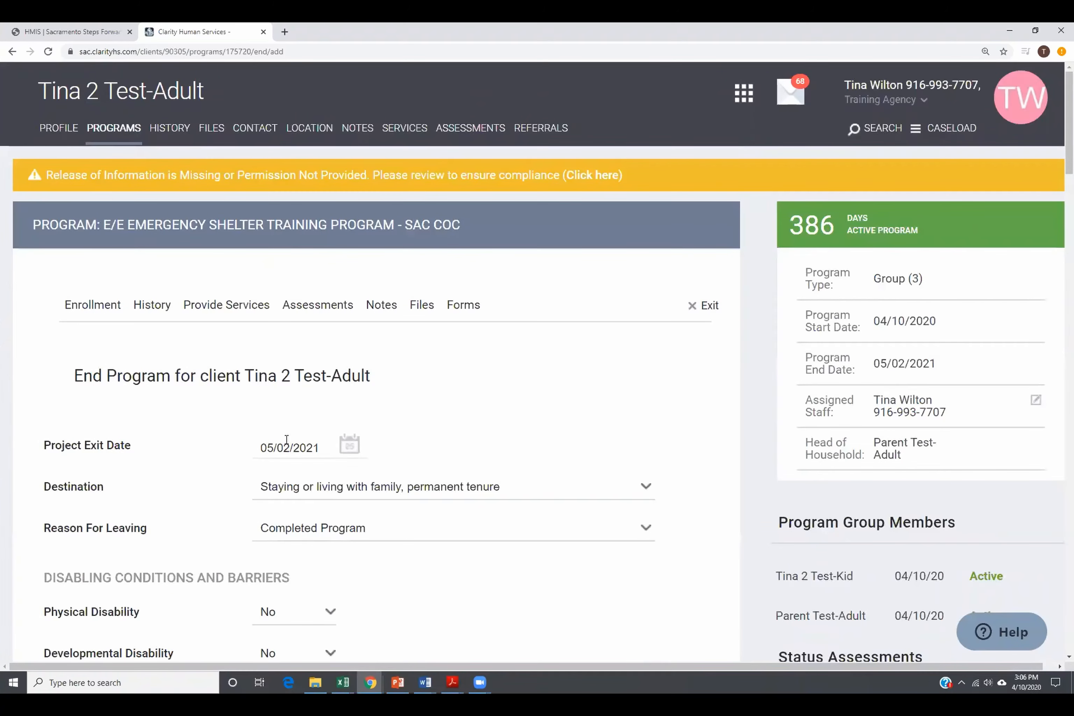
{"action": "scroll", "coordinate": [366, 518], "scroll_direction": "down", "scroll_amount": 10}
{"action": "scroll", "coordinate": [383, 523], "scroll_direction": "down", "scroll_amount": 5}
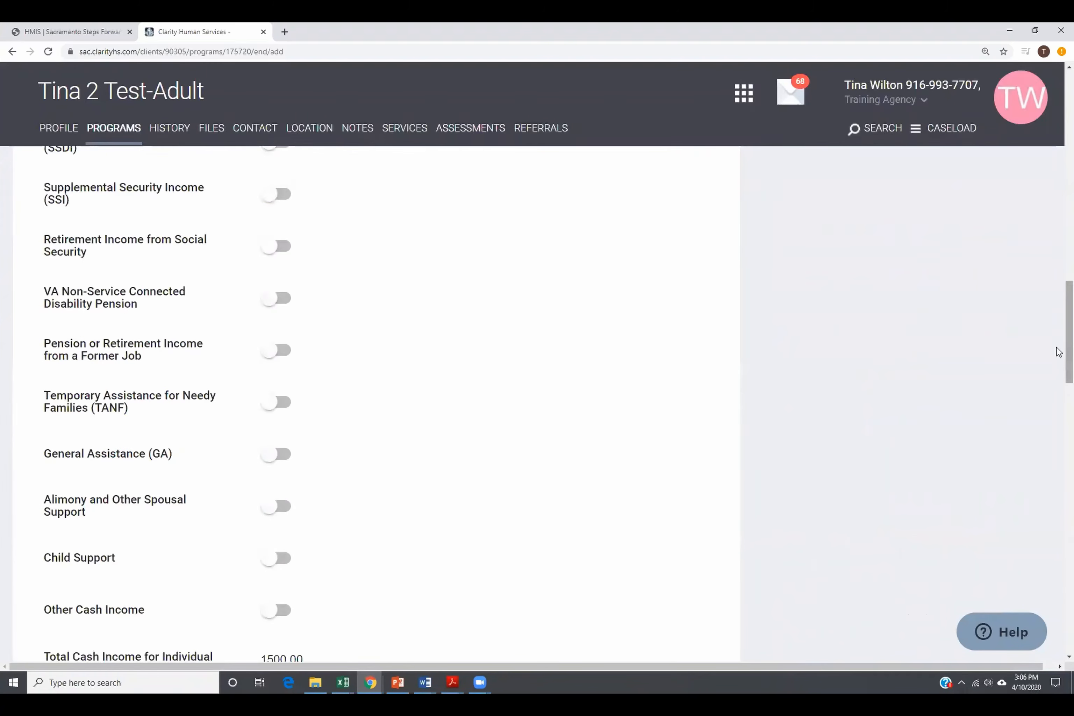
{"action": "scroll", "coordinate": [357, 587], "scroll_direction": "down", "scroll_amount": 15}
{"action": "left_click", "coordinate": [296, 551]}
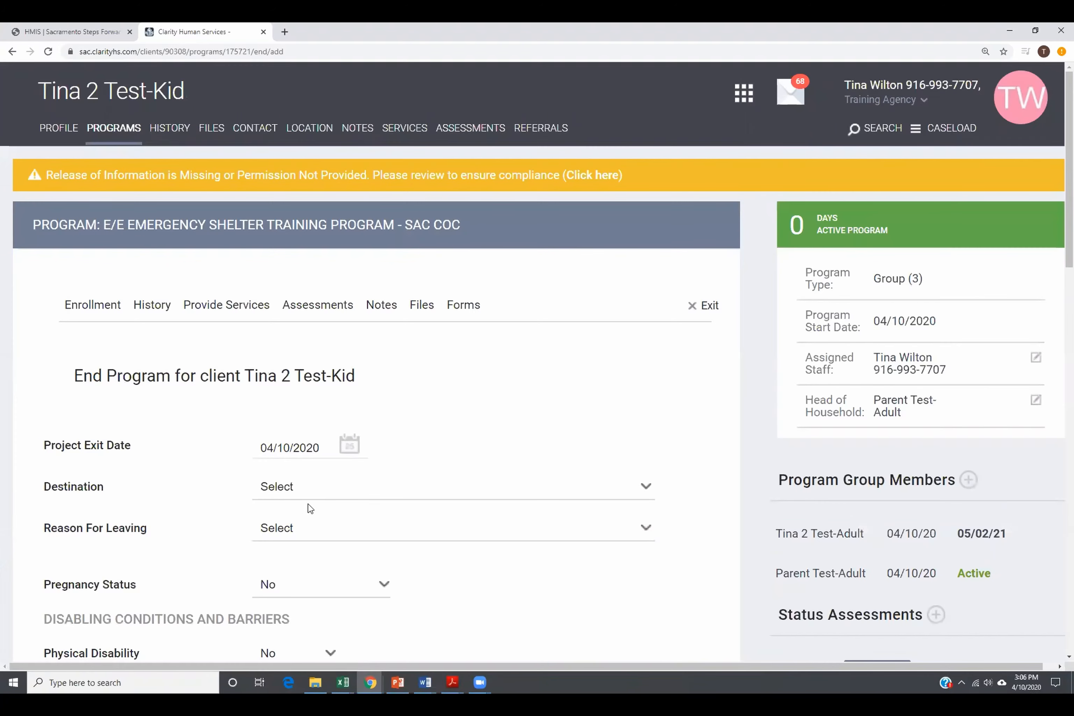
Step: Set the child's Project Exit Date to 05/02/2021
{"action": "left_click_drag", "start_coordinate": [320, 448], "coordinate": [258, 447]}
{"action": "type", "text": "05"}
{"action": "type", "text": "/20"}
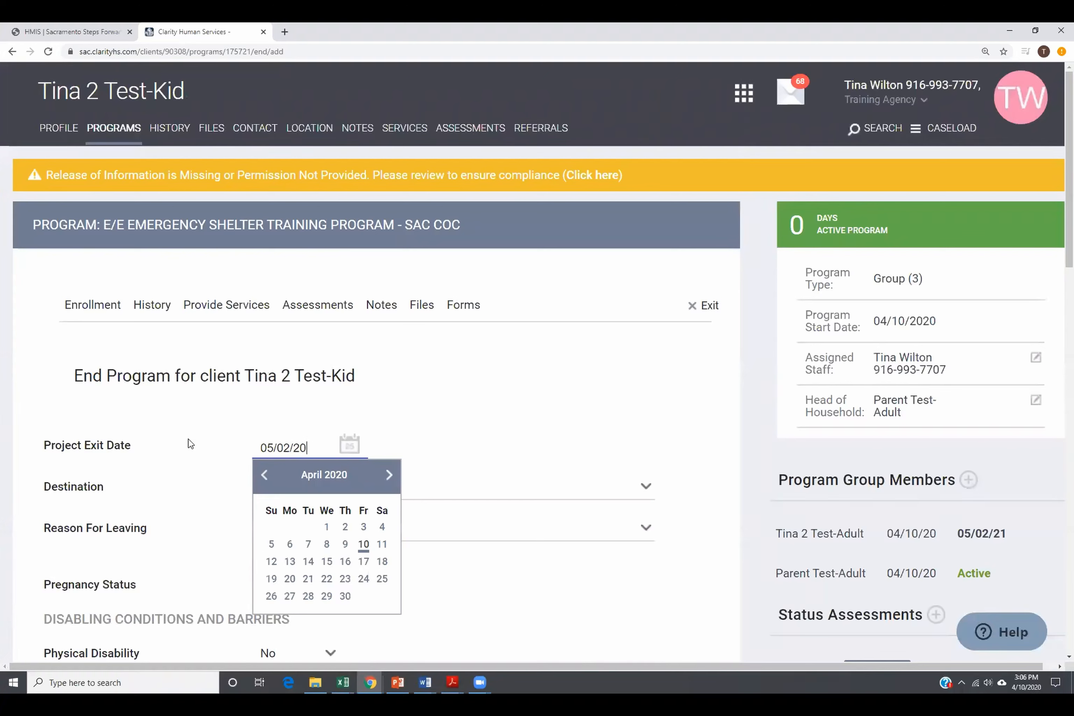
{"action": "type", "text": "21"}
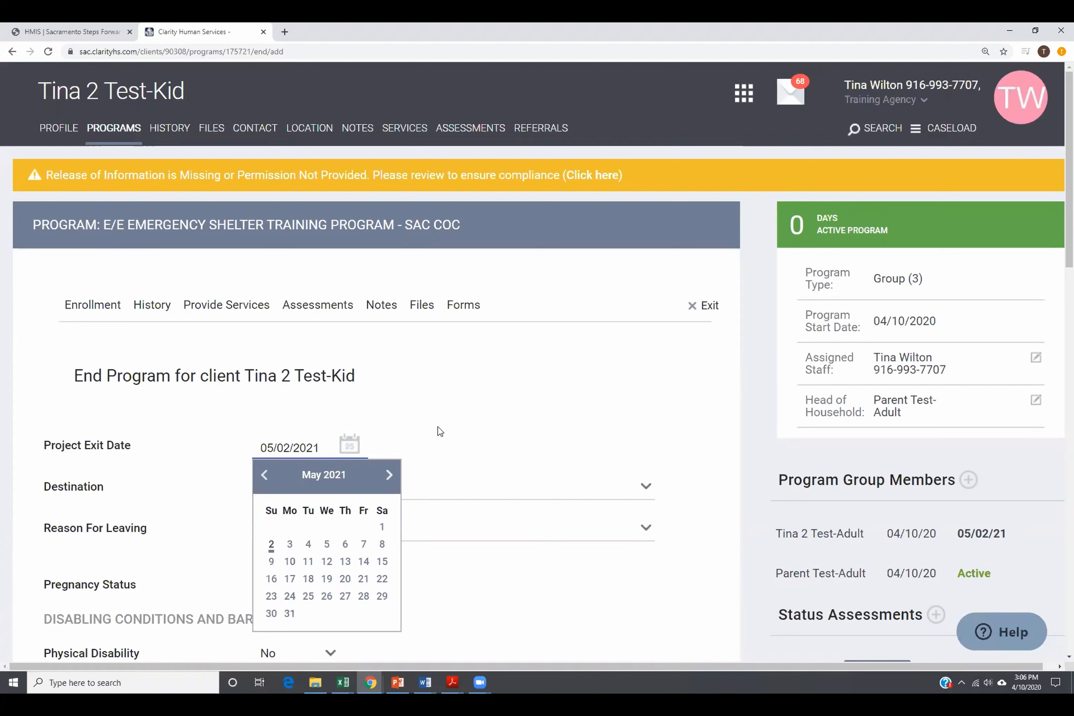
{"action": "left_click", "coordinate": [271, 545]}
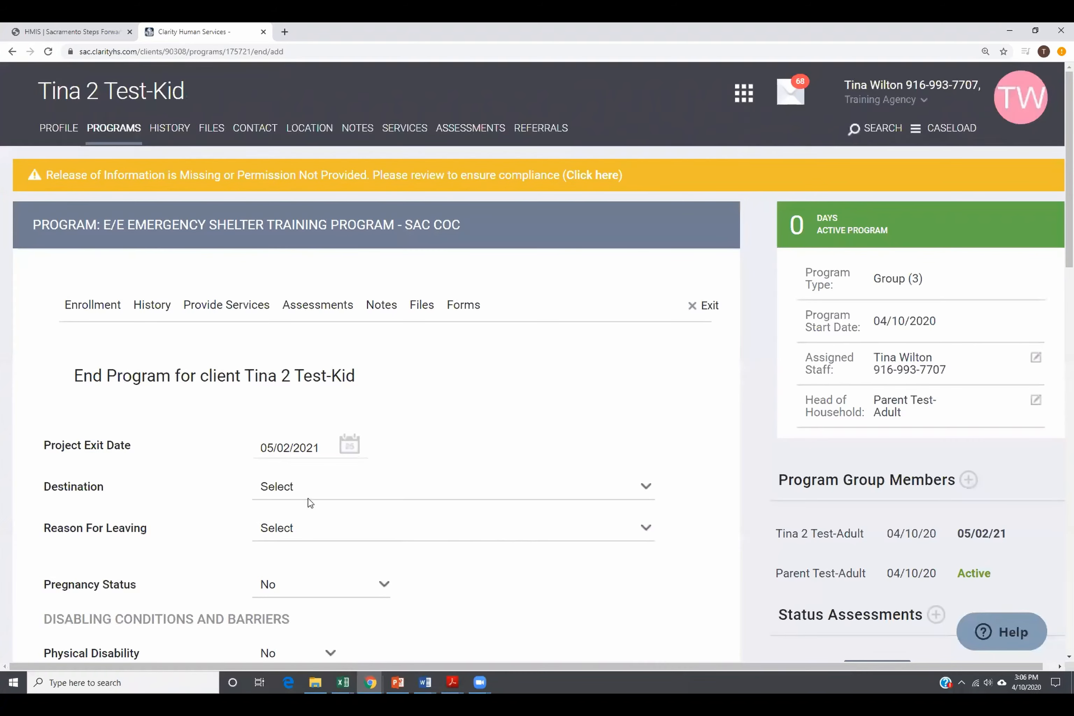
Step: Set the child's Destination to Staying or living with family, permanent tenure and the Reason For Leaving to Completed Program
{"action": "left_click", "coordinate": [314, 498]}
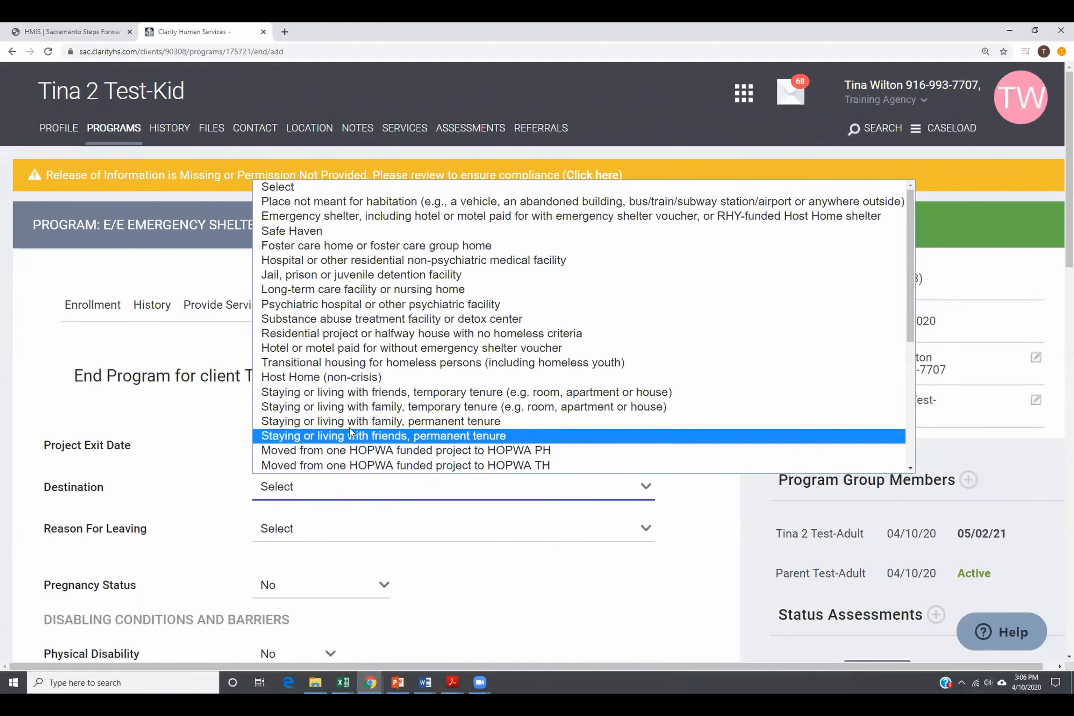
{"action": "left_click", "coordinate": [388, 422]}
{"action": "left_click", "coordinate": [315, 529]}
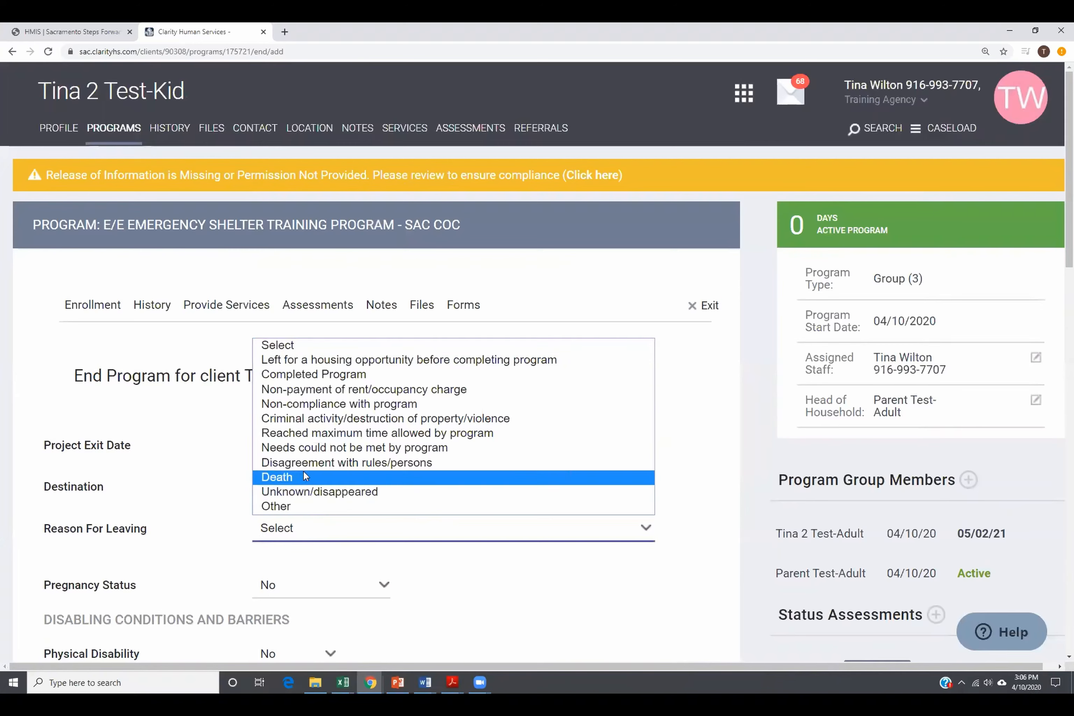
{"action": "left_click", "coordinate": [342, 374]}
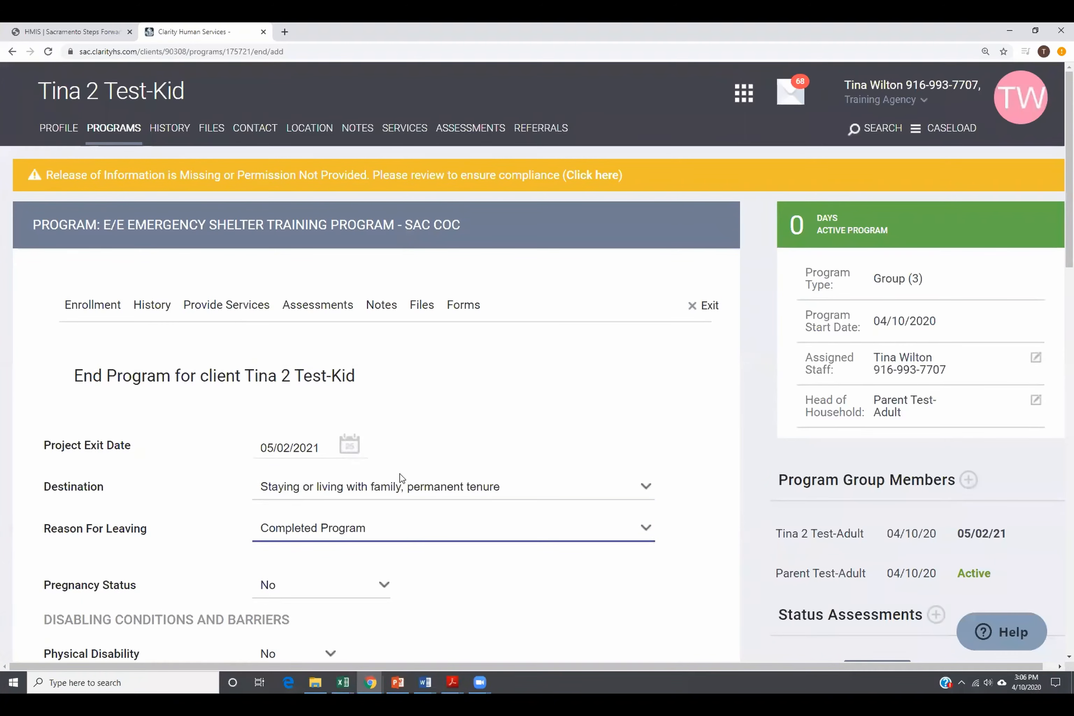
Step: Set the child's Highest Level of School Completed to 12th grade, No diploma in the education status answers
{"action": "scroll", "coordinate": [401, 479], "scroll_direction": "down", "scroll_amount": 14}
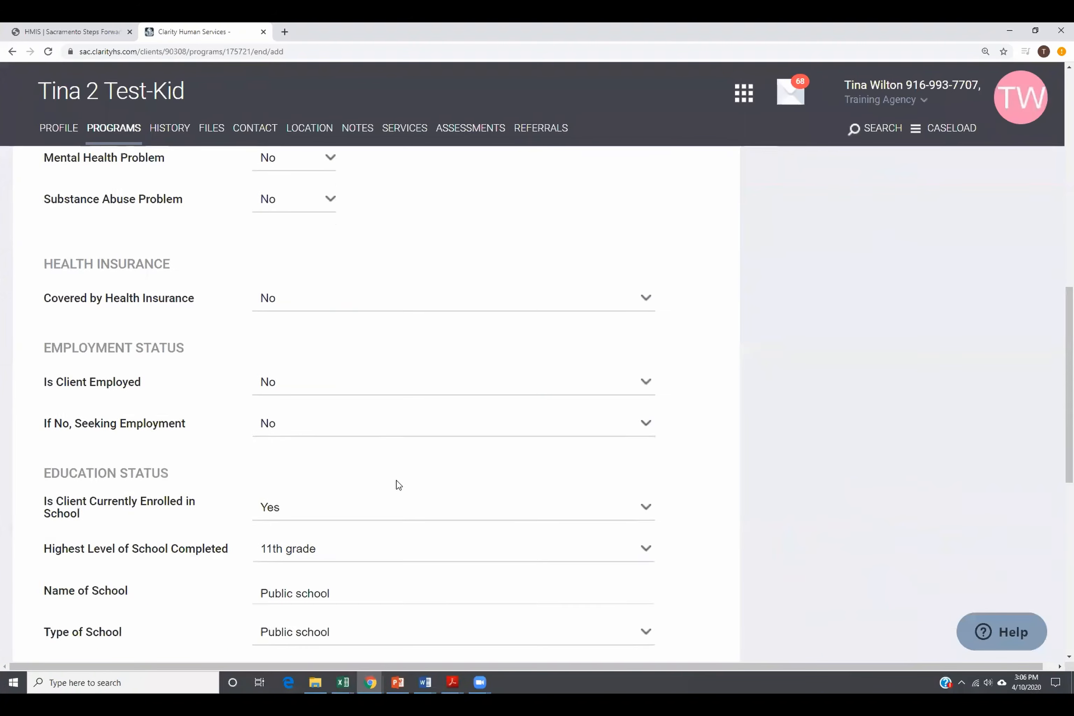
{"action": "scroll", "coordinate": [398, 485], "scroll_direction": "down", "scroll_amount": 7}
{"action": "scroll", "coordinate": [309, 376], "scroll_direction": "up", "scroll_amount": 4}
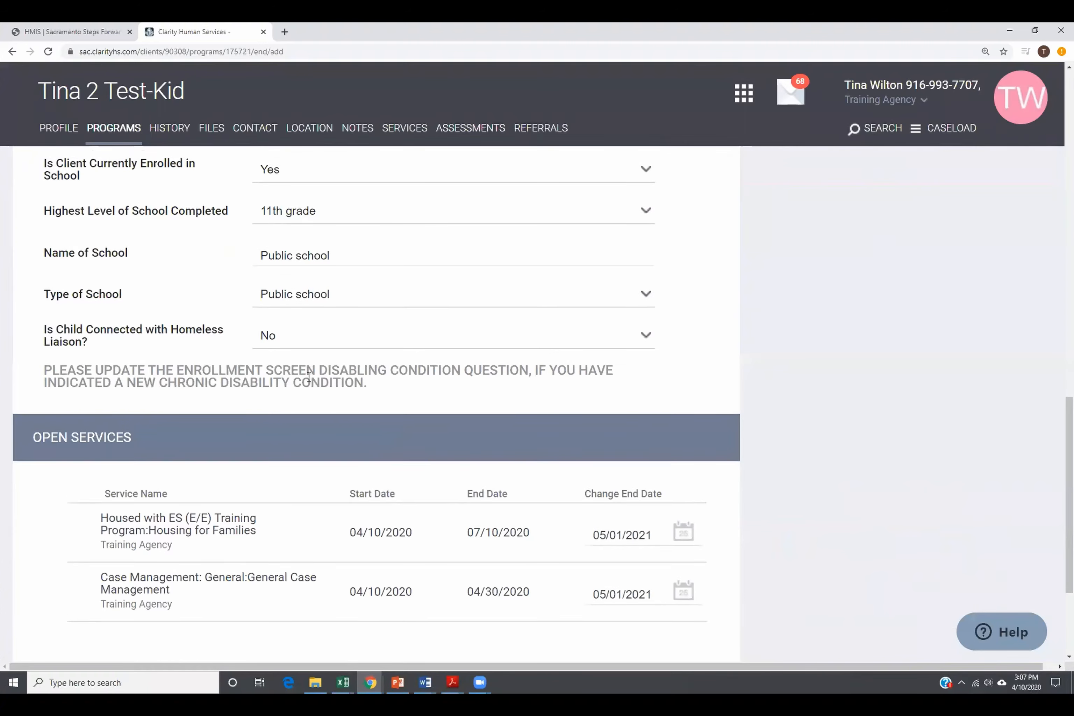
{"action": "left_click", "coordinate": [343, 381]}
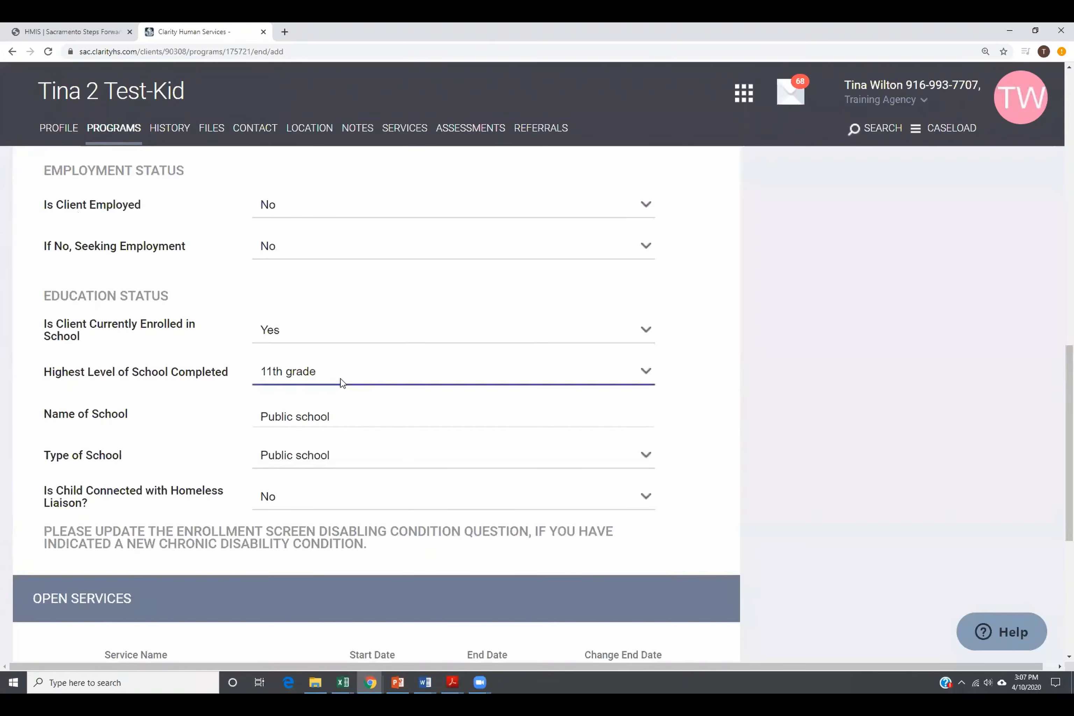
{"action": "left_click", "coordinate": [358, 511]}
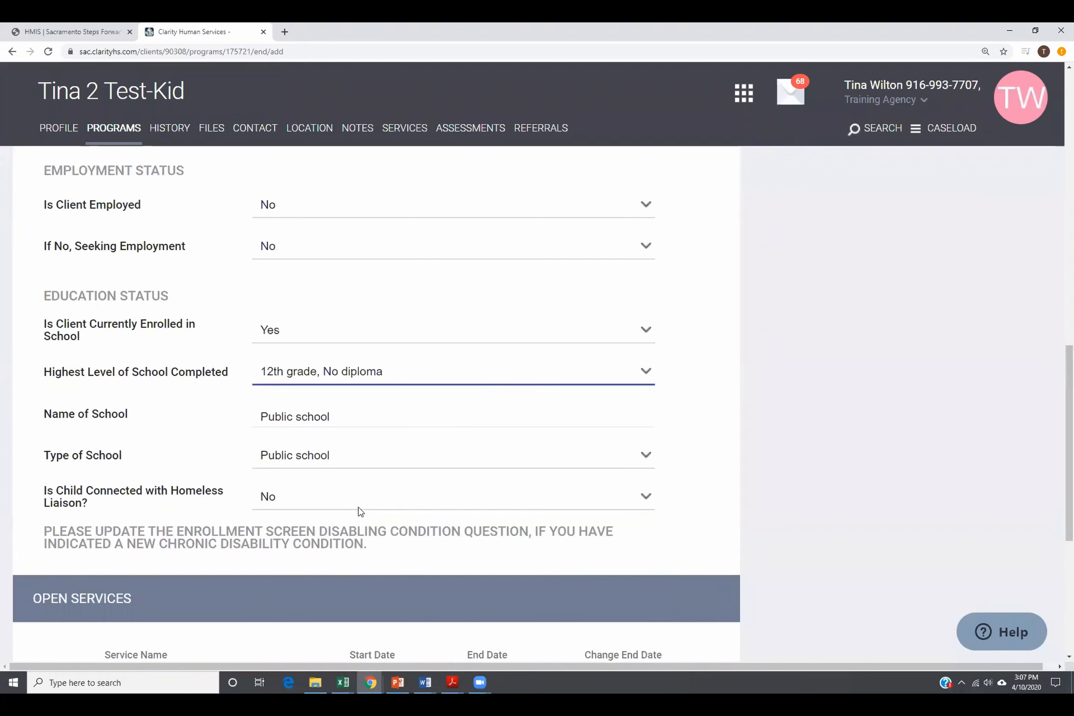
{"action": "scroll", "coordinate": [488, 388], "scroll_direction": "down", "scroll_amount": 5}
{"action": "scroll", "coordinate": [488, 386], "scroll_direction": "down", "scroll_amount": 2}
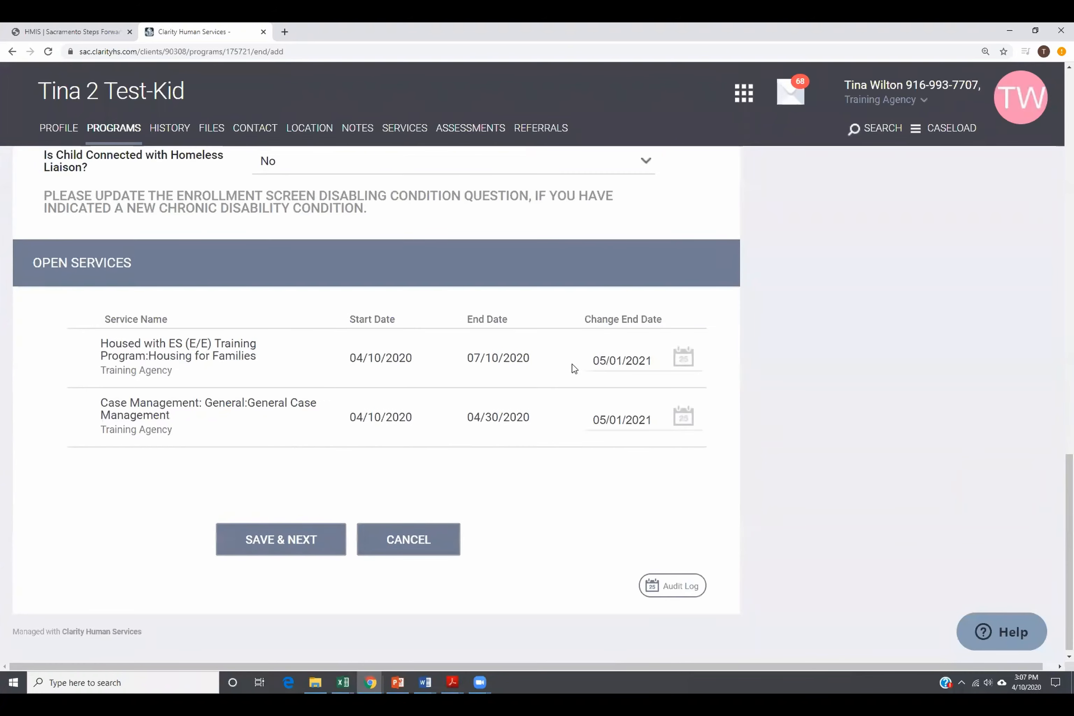
Step: Save the child's exit form and set the new head of household's Project Exit Date to 05/02/2021
{"action": "left_click", "coordinate": [281, 550]}
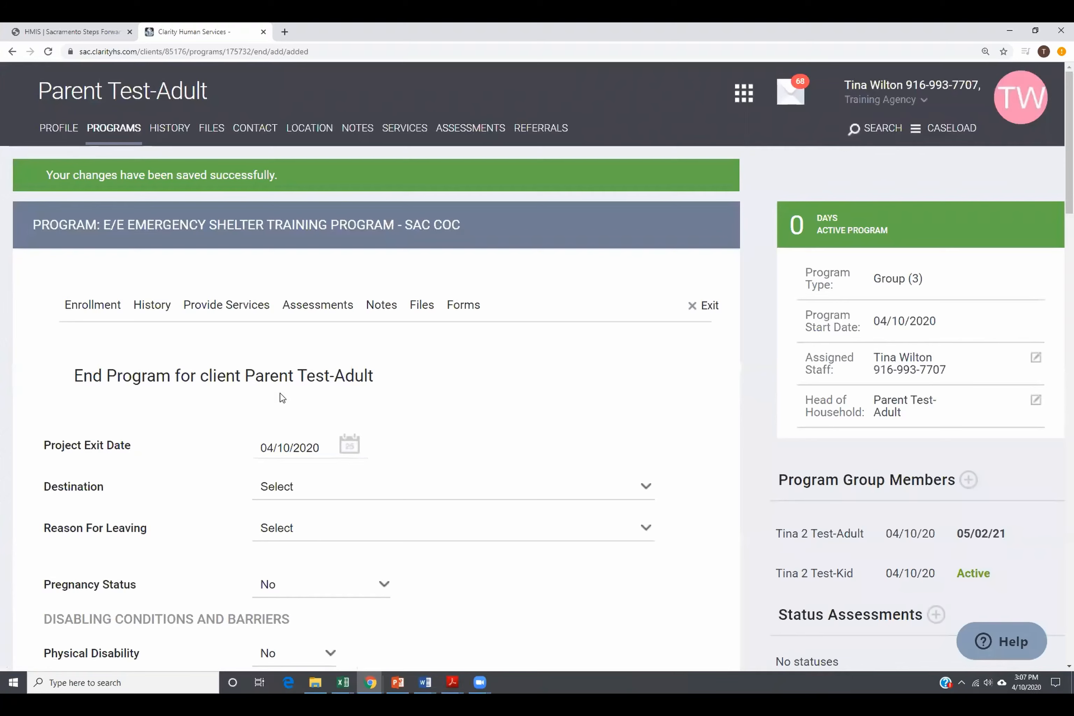
{"action": "scroll", "coordinate": [323, 444], "scroll_direction": "down", "scroll_amount": 3}
{"action": "left_click", "coordinate": [329, 280]}
{"action": "type", "text": "05/2"}
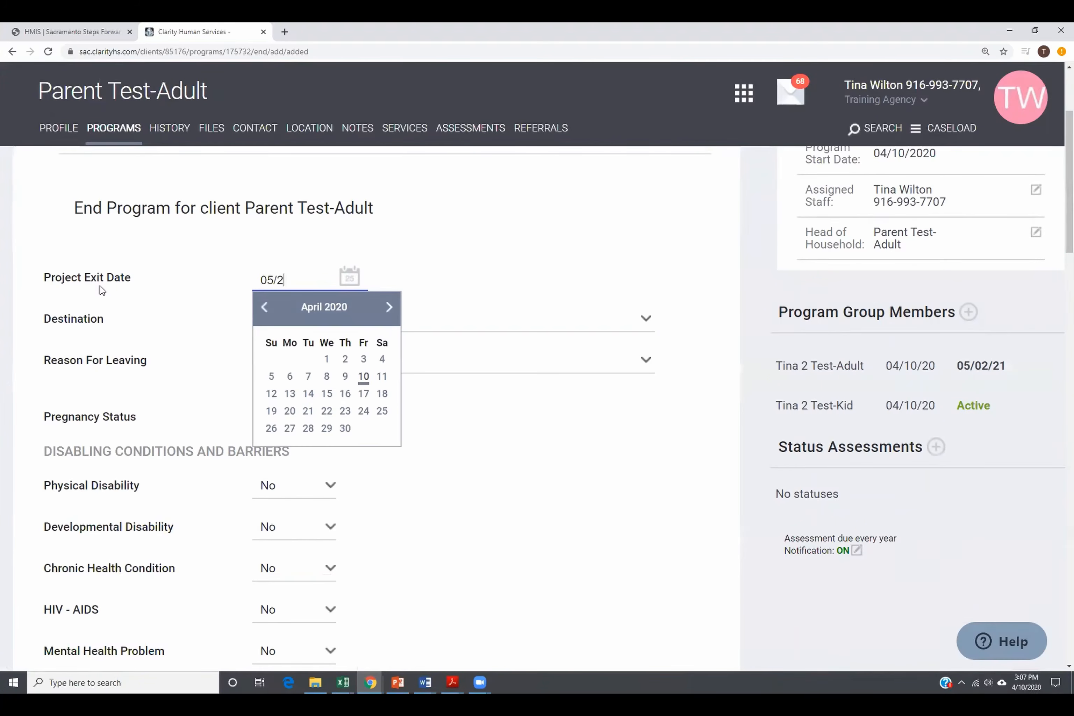
{"action": "key", "text": "BackSpace"}
{"action": "type", "text": "02/2021"}
{"action": "key", "text": "BackSpace"}
{"action": "type", "text": "21"}
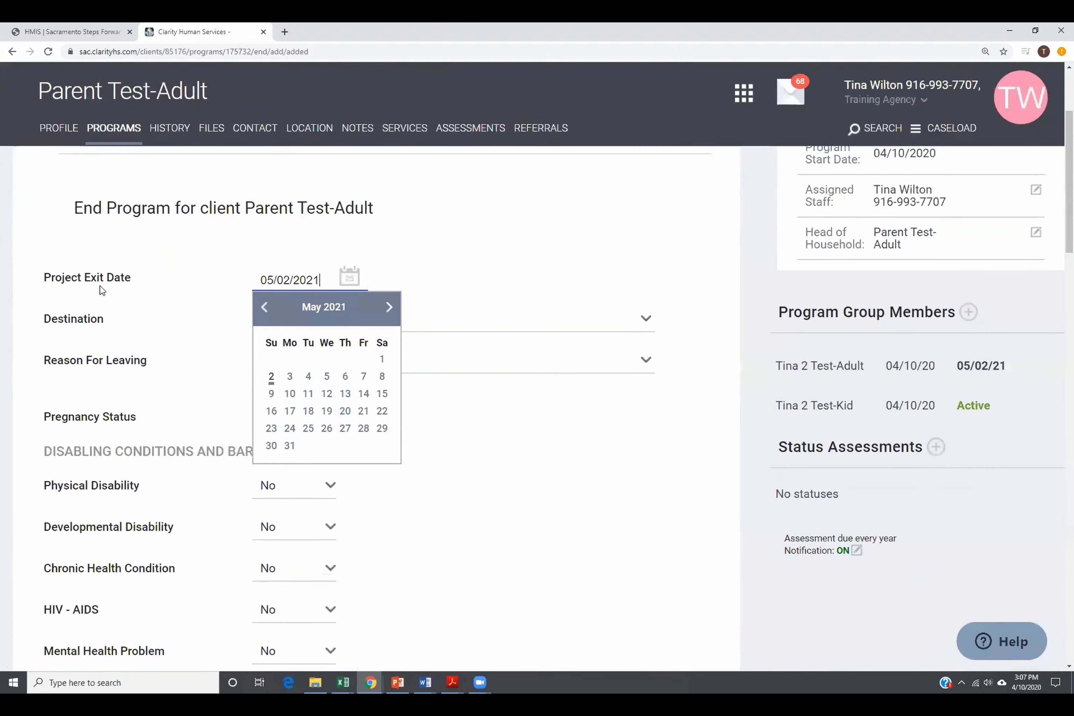
{"action": "left_click", "coordinate": [271, 380]}
Step: Set the new head of household's Destination to Staying or living with family, permanent tenure and the Reason For Leaving to Completed Program
{"action": "left_click", "coordinate": [329, 334]}
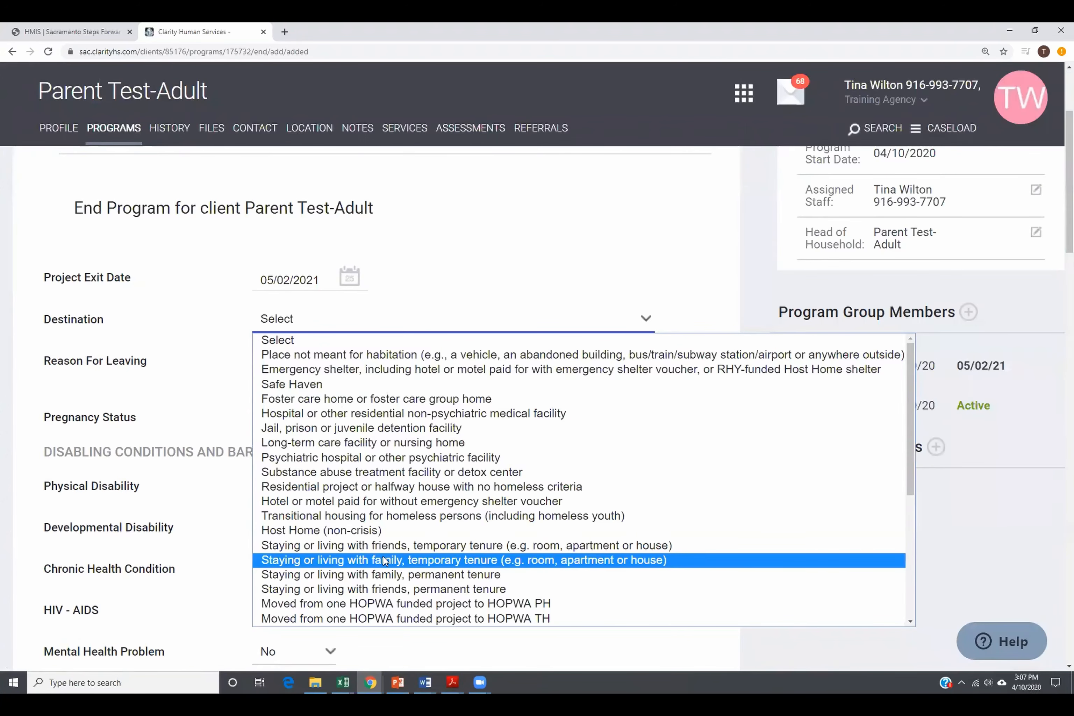
{"action": "left_click", "coordinate": [402, 575]}
{"action": "left_click", "coordinate": [321, 367]}
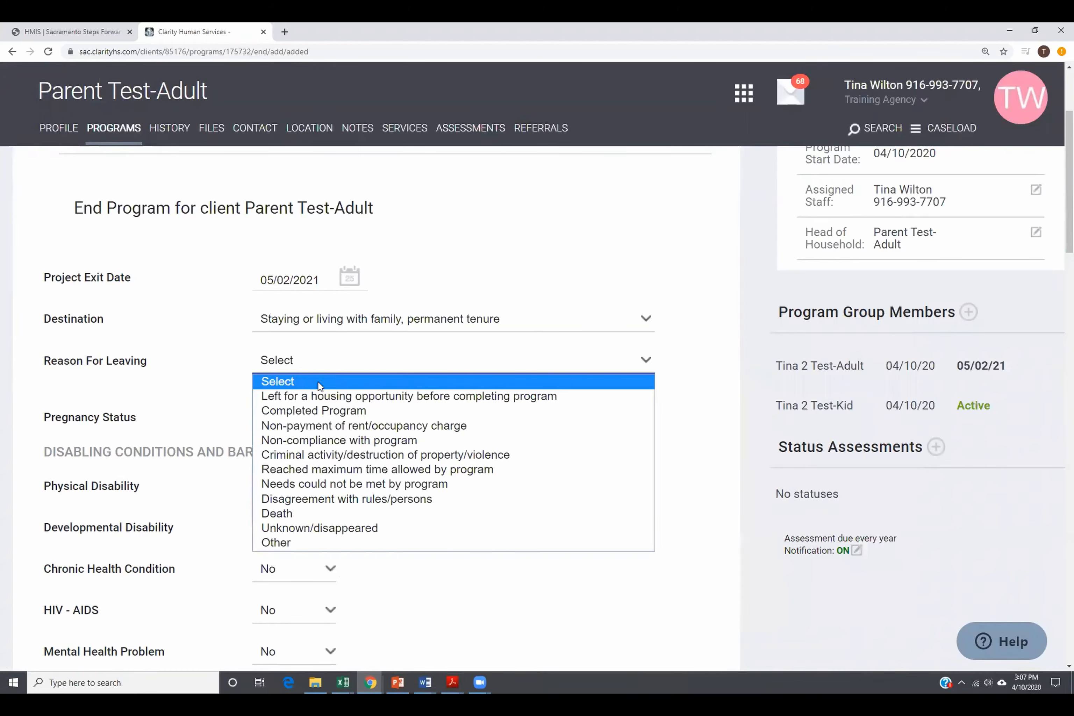
{"action": "left_click", "coordinate": [343, 410]}
Step: Review the rest of the new head of household's exit form, then save and close it
{"action": "scroll", "coordinate": [440, 476], "scroll_direction": "down", "scroll_amount": 3}
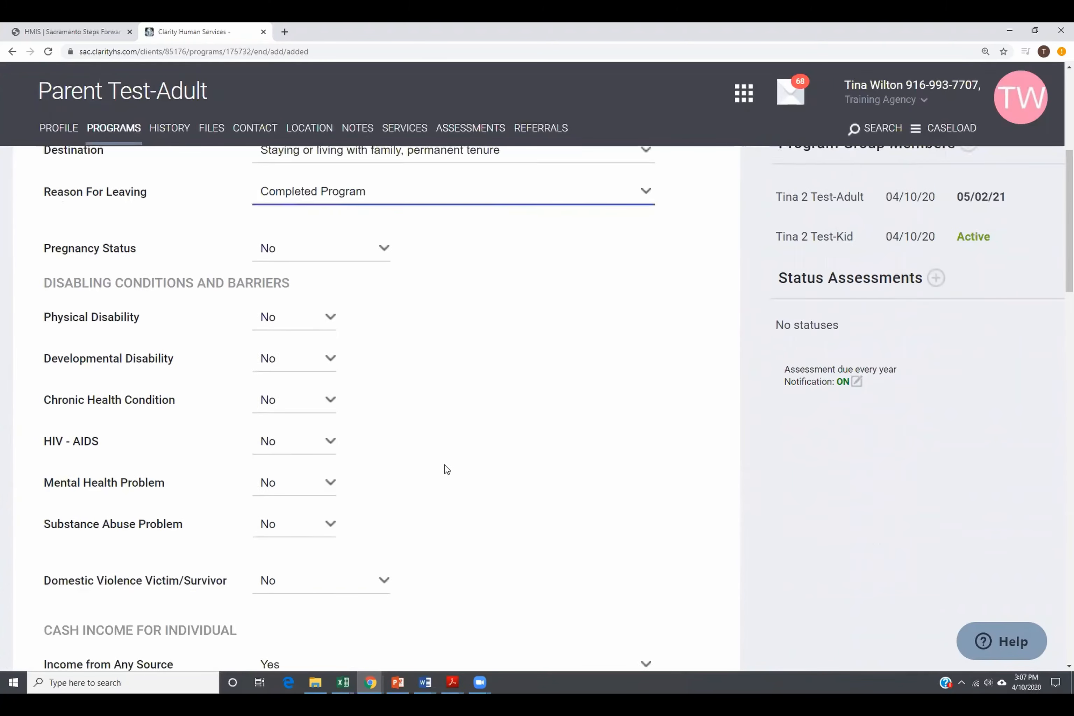
{"action": "scroll", "coordinate": [446, 469], "scroll_direction": "down", "scroll_amount": 15}
{"action": "scroll", "coordinate": [451, 465], "scroll_direction": "down", "scroll_amount": 10}
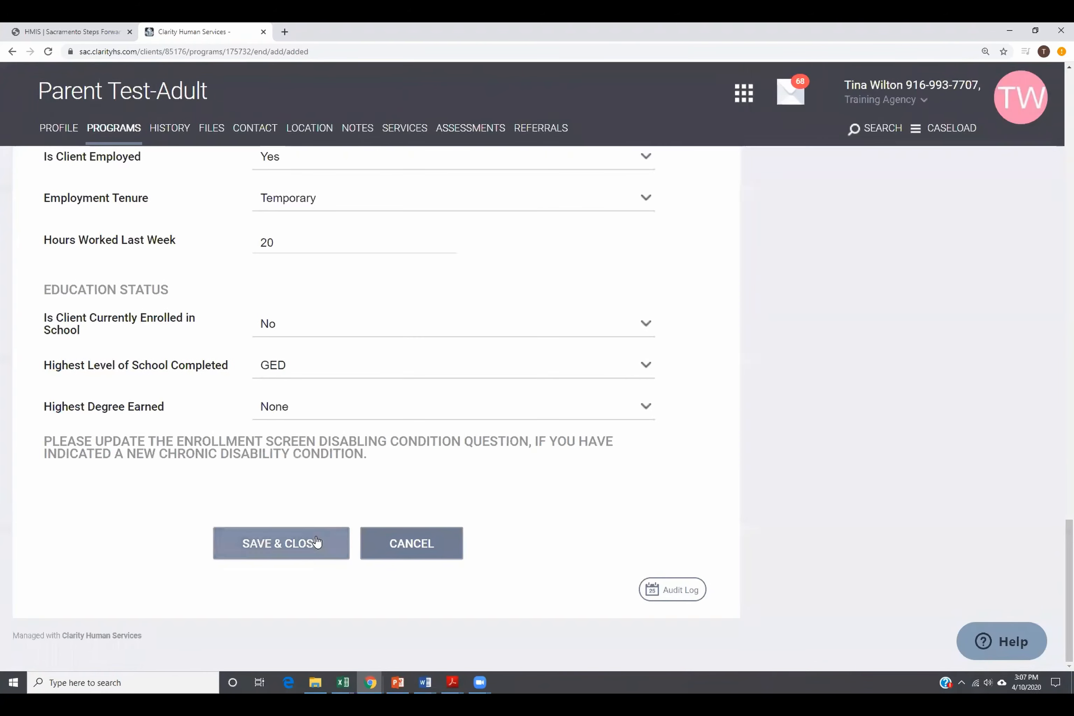
{"action": "left_click", "coordinate": [317, 542]}
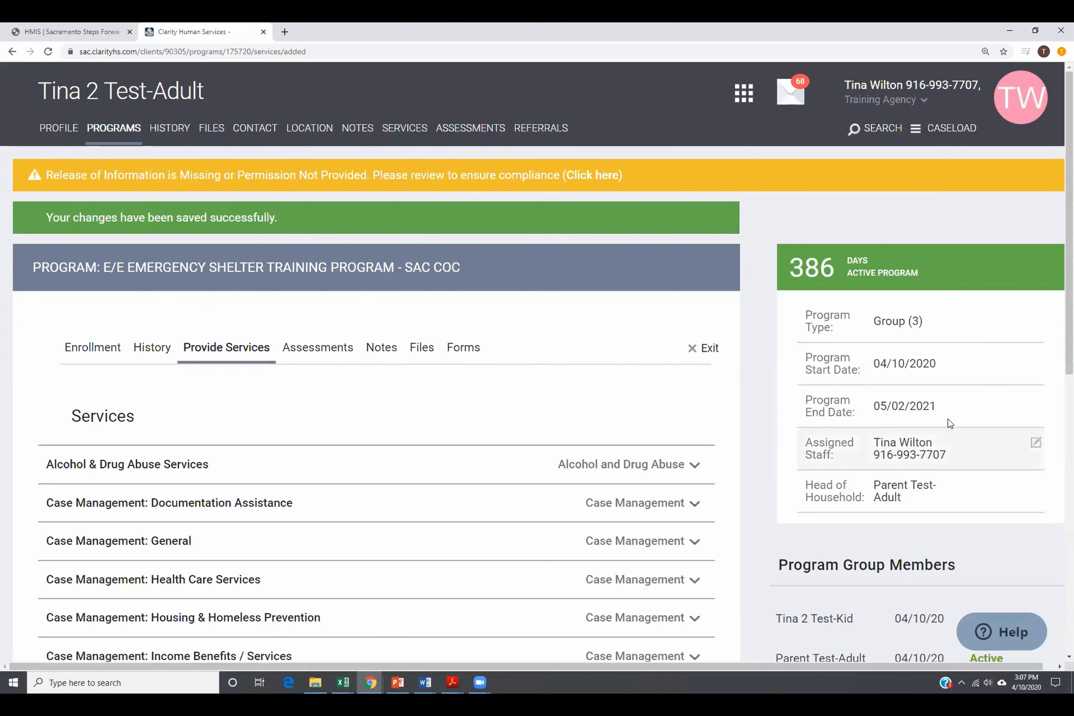
Step: Examine the former head of household's program end date and program group members, and open their program history
{"action": "scroll", "coordinate": [950, 423], "scroll_direction": "down", "scroll_amount": 6}
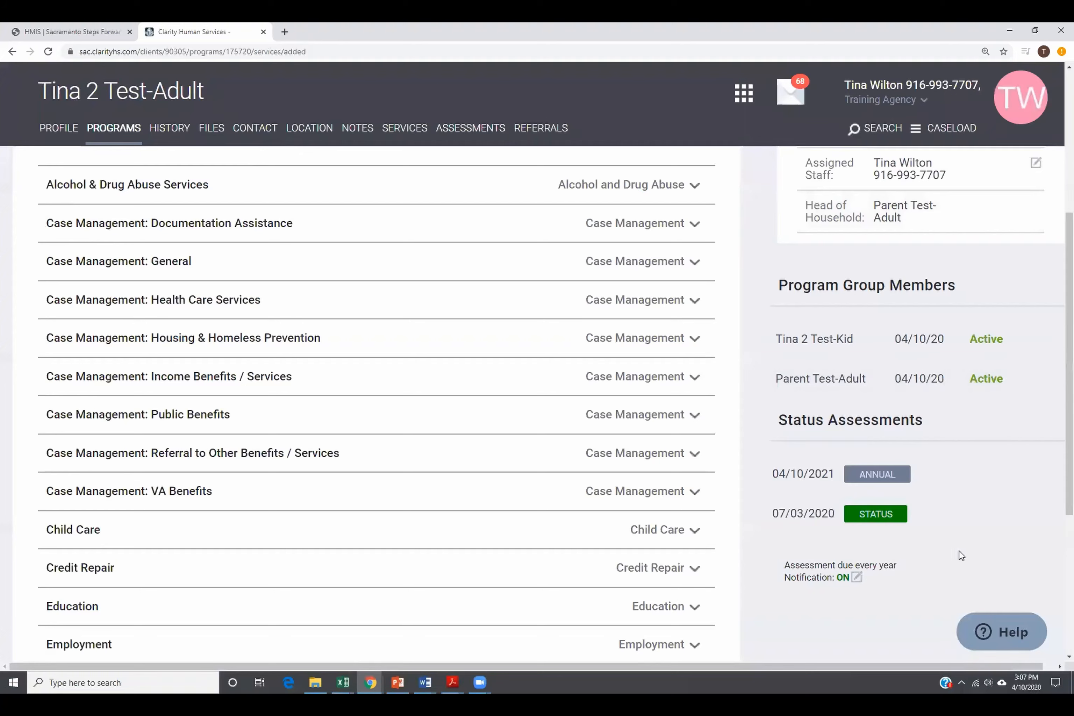
{"action": "scroll", "coordinate": [926, 496], "scroll_direction": "up", "scroll_amount": 6}
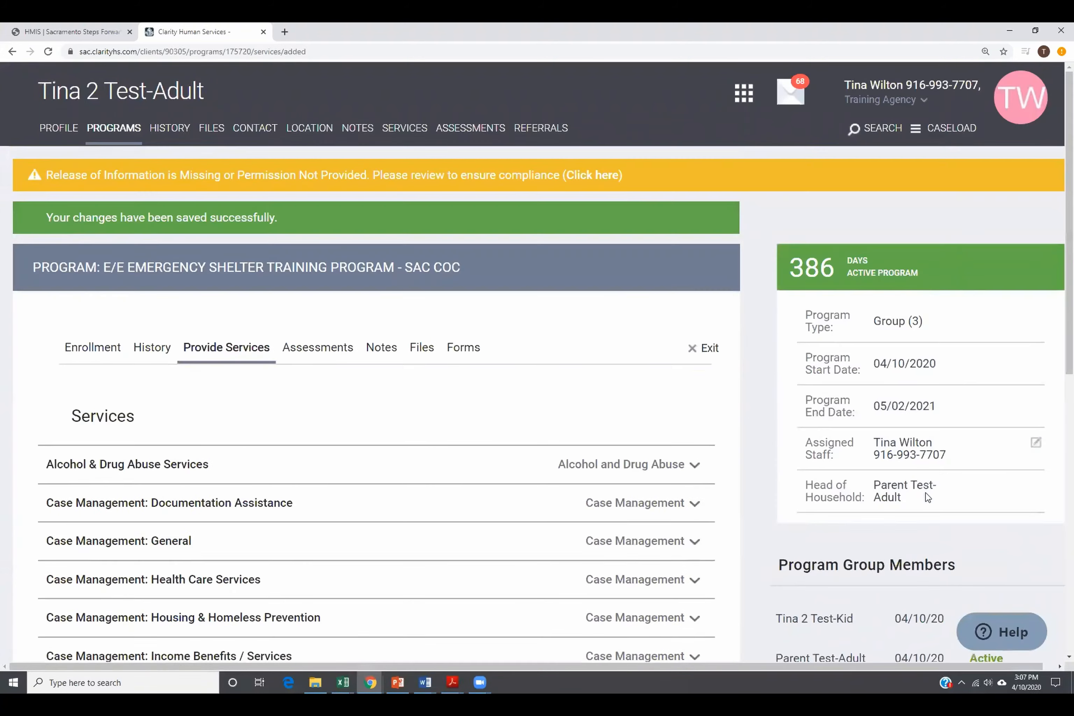
{"action": "scroll", "coordinate": [921, 481], "scroll_direction": "down", "scroll_amount": 4}
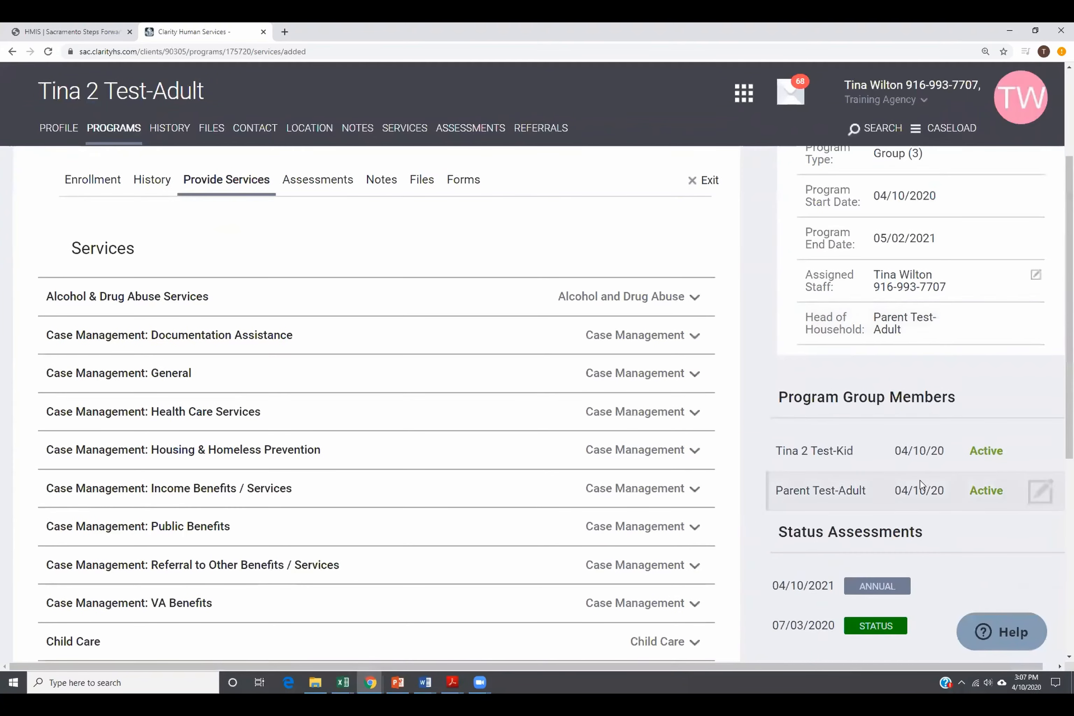
{"action": "scroll", "coordinate": [921, 480], "scroll_direction": "up", "scroll_amount": 4}
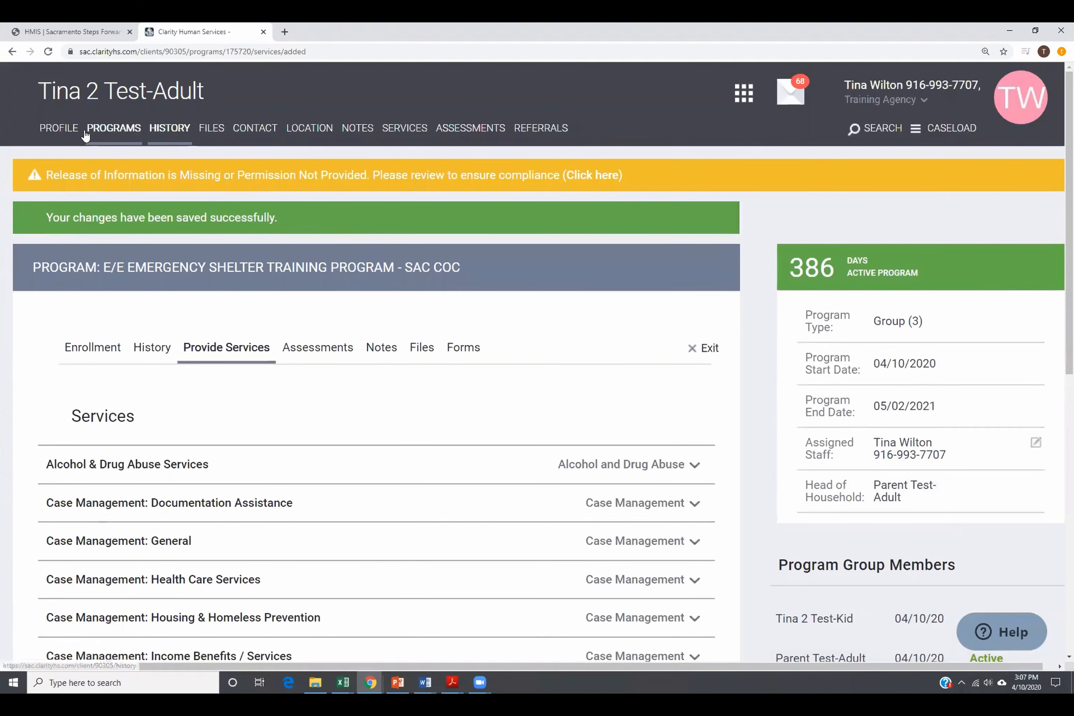
{"action": "left_click", "coordinate": [106, 133]}
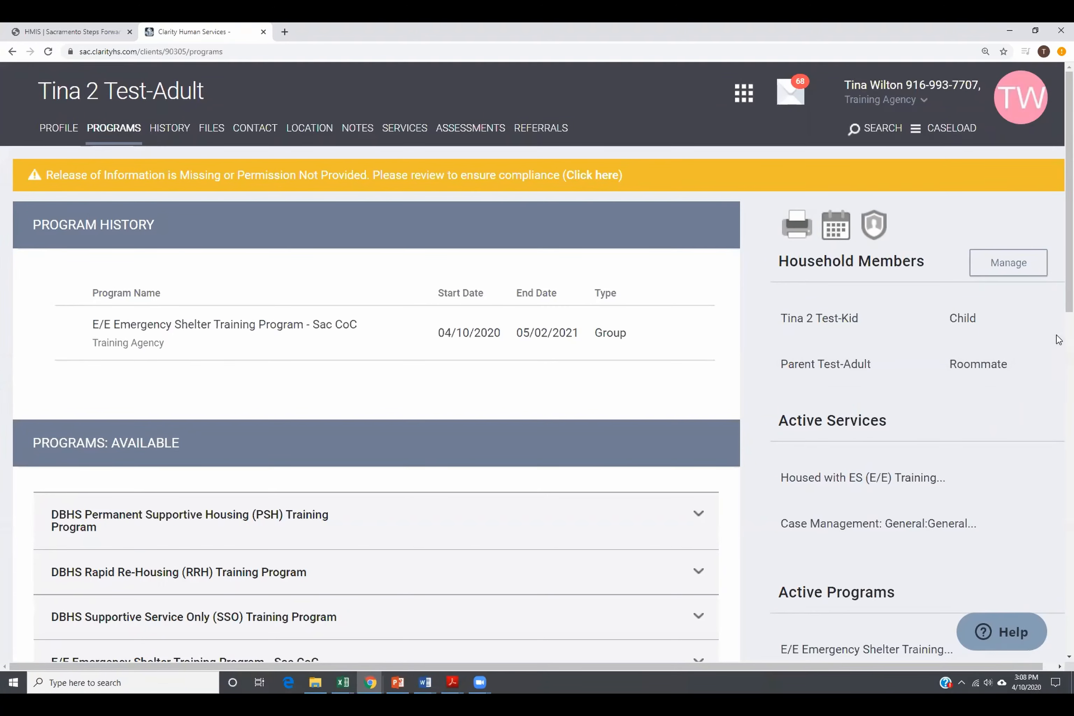
Step: Open the child's program history and examine the emergency shelter end date and the active programs list
{"action": "left_click", "coordinate": [1044, 331]}
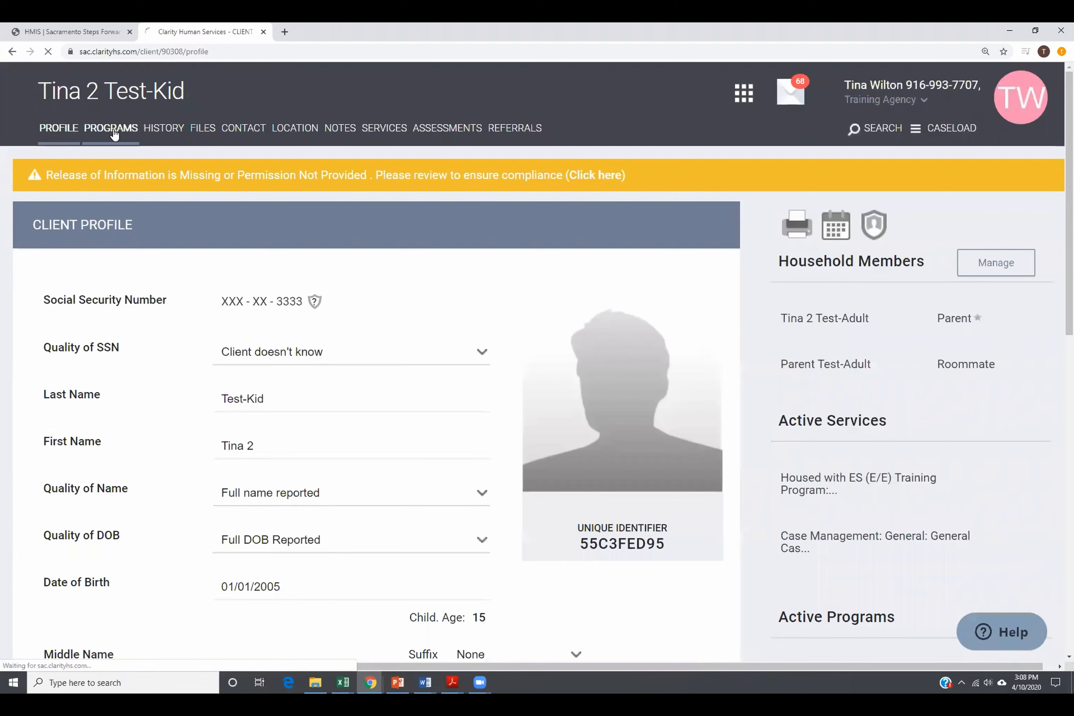
{"action": "left_click", "coordinate": [113, 134]}
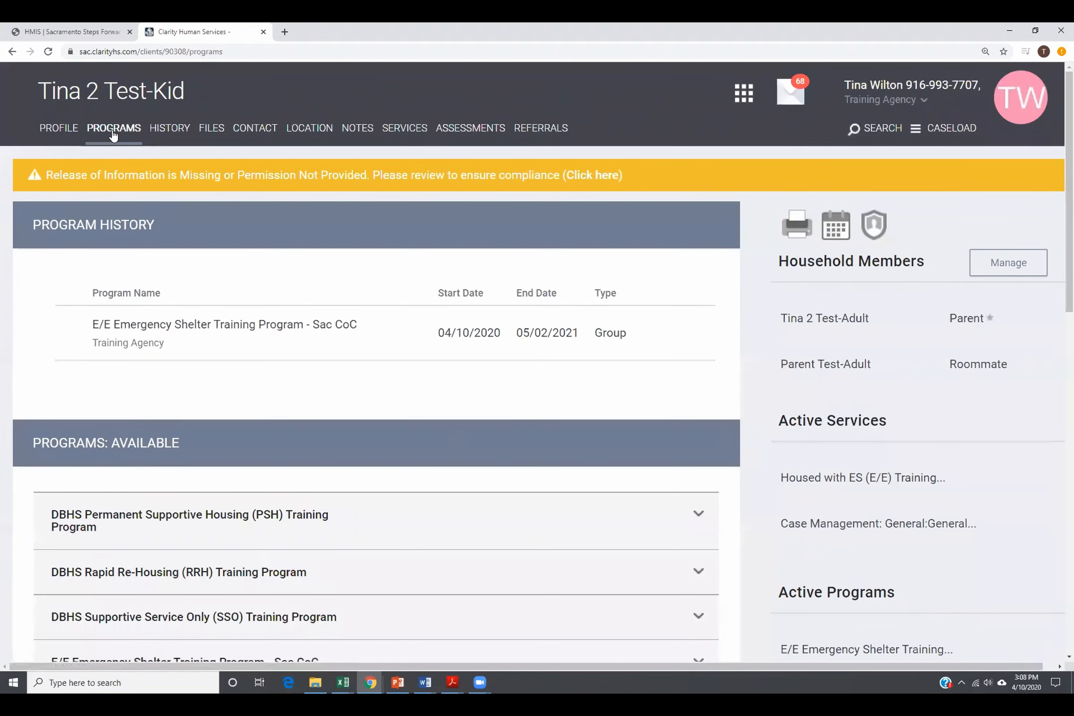
{"action": "scroll", "coordinate": [551, 353], "scroll_direction": "down", "scroll_amount": 3}
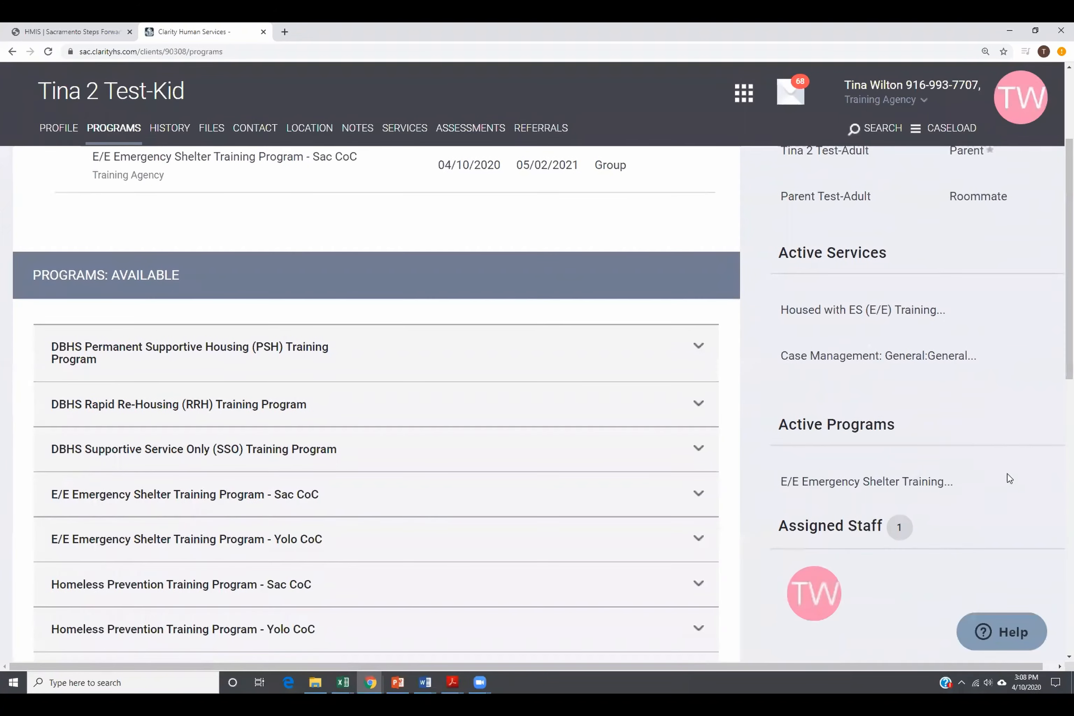
{"action": "mouse_move", "coordinate": [960, 495]}
{"action": "scroll", "coordinate": [946, 369], "scroll_direction": "up", "scroll_amount": 3}
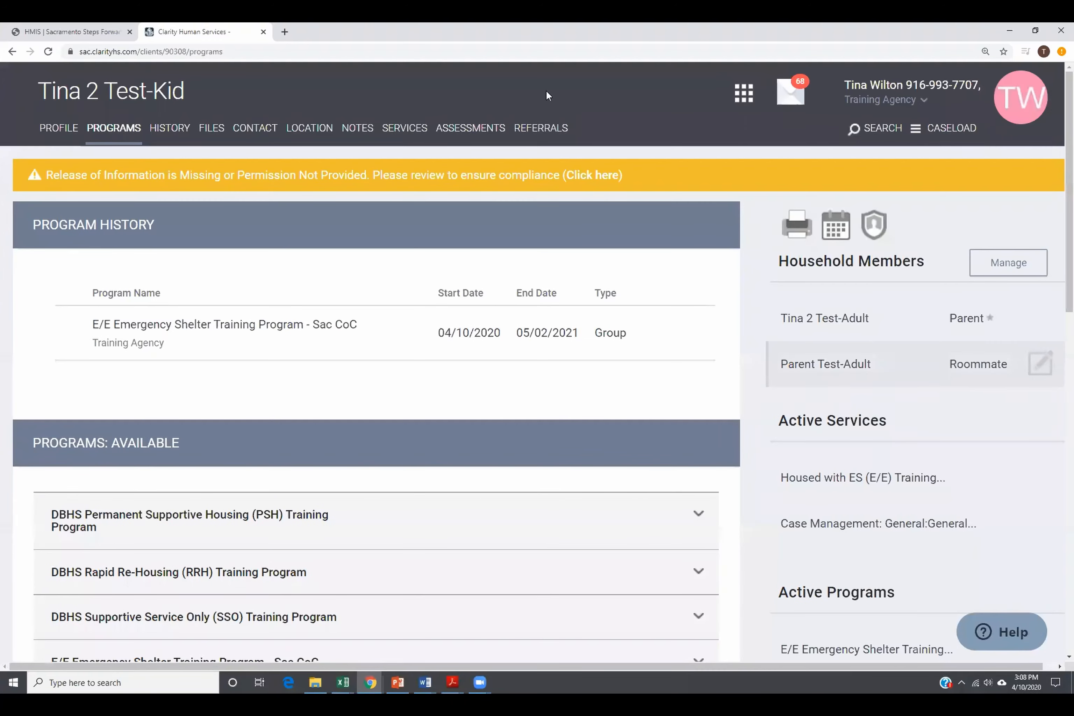
Step: Open the third client in the recent client searches and examine that client's program history
{"action": "left_click", "coordinate": [880, 133]}
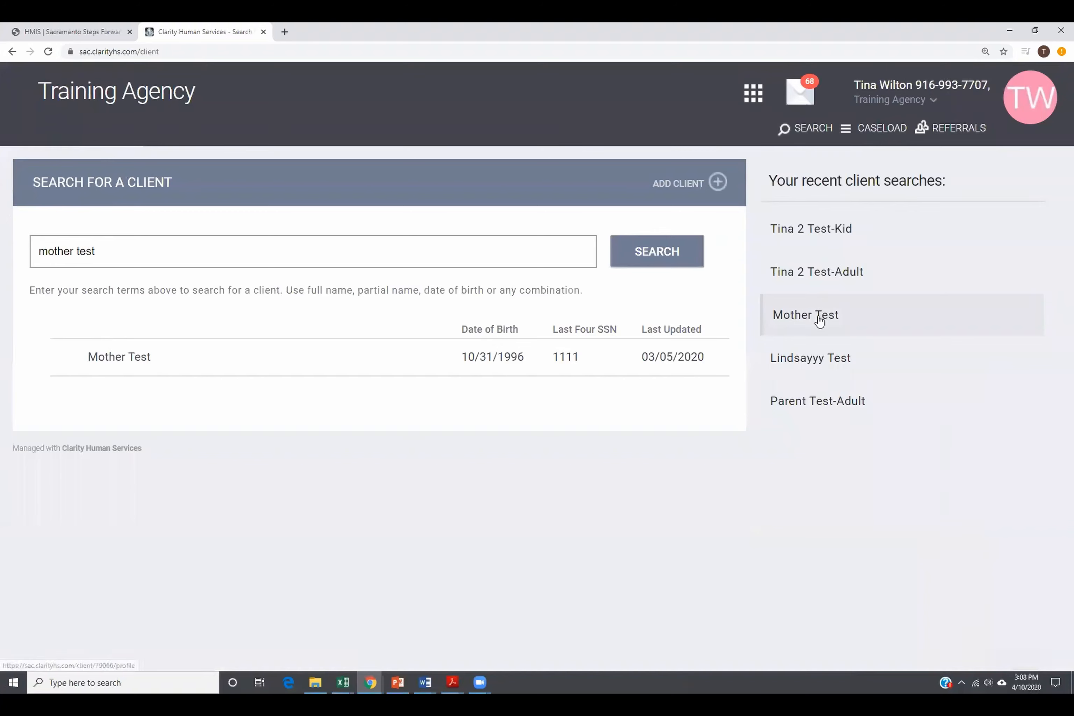
{"action": "left_click", "coordinate": [819, 319]}
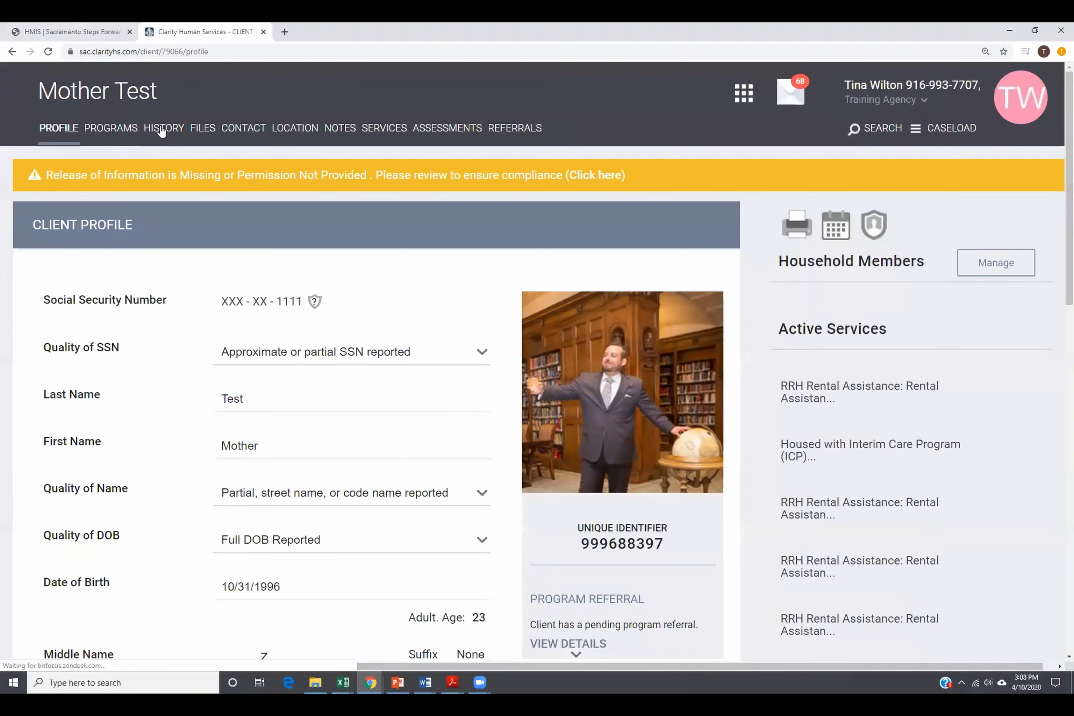
{"action": "left_click", "coordinate": [123, 138]}
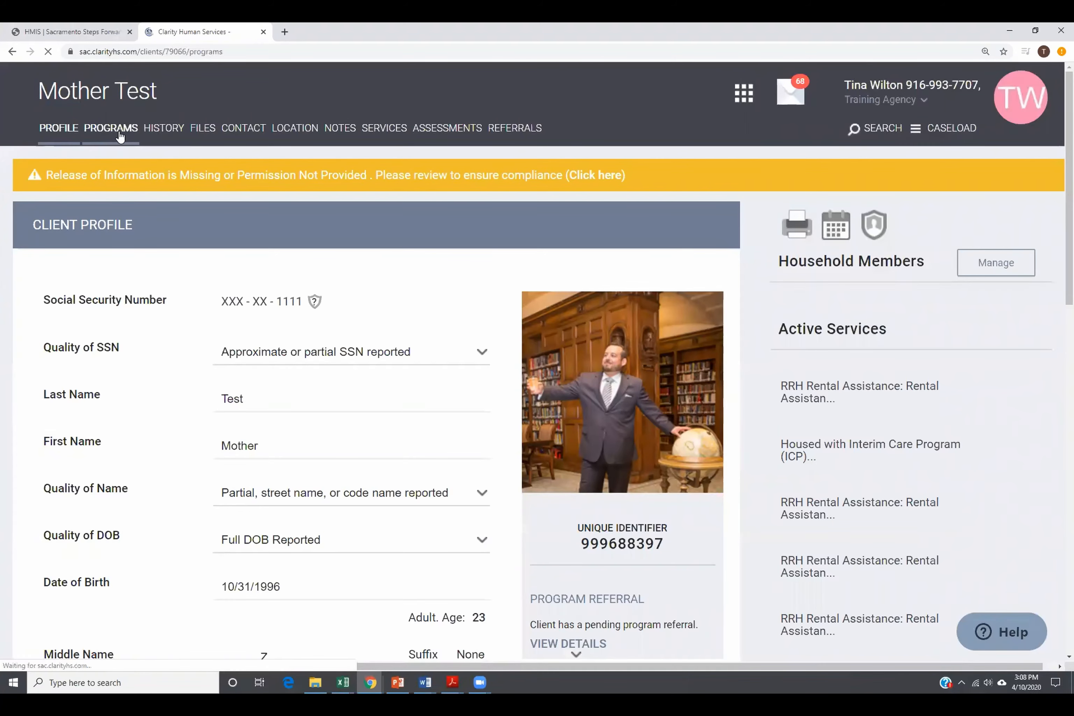
{"action": "scroll", "coordinate": [272, 180], "scroll_direction": "down", "scroll_amount": 5}
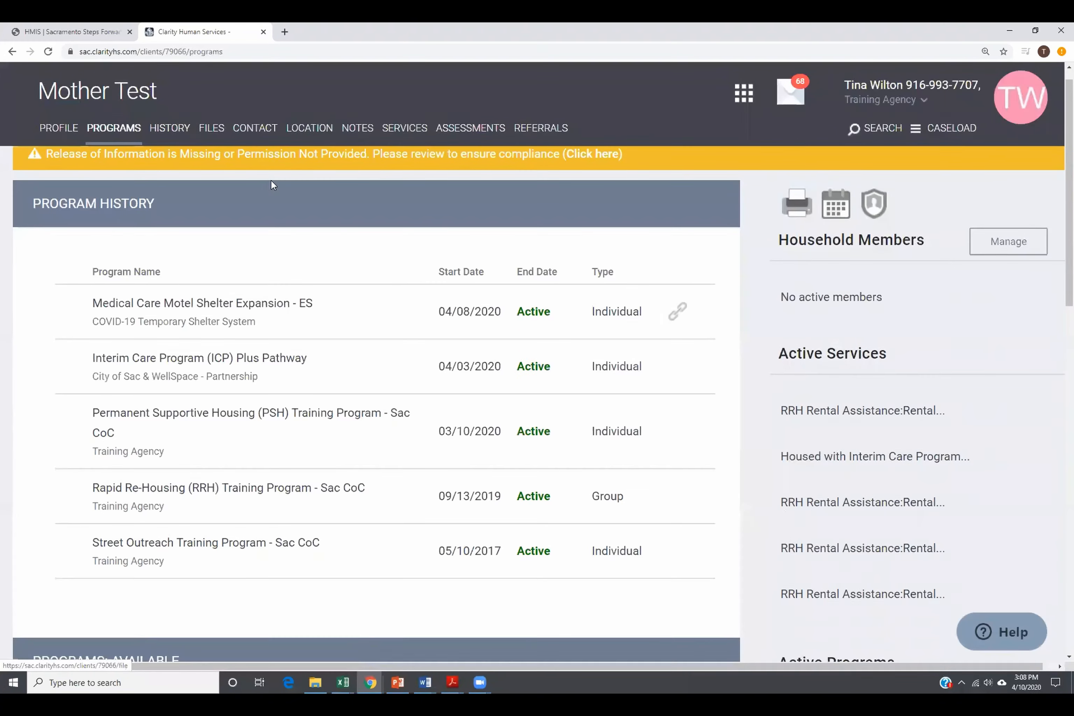
{"action": "scroll", "coordinate": [276, 180], "scroll_direction": "up", "scroll_amount": 5}
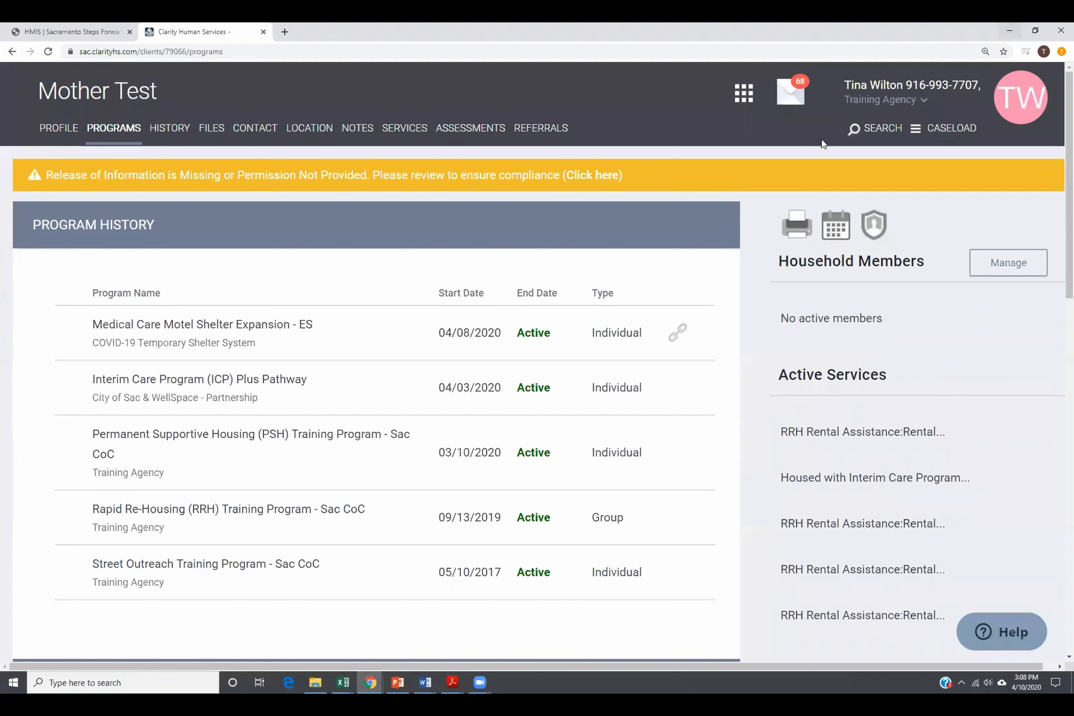
Step: Open the fourth recent client's Winter Warming Shelter enrollment from the program history, and switch to the PowerPoint slide show
{"action": "left_click", "coordinate": [883, 129]}
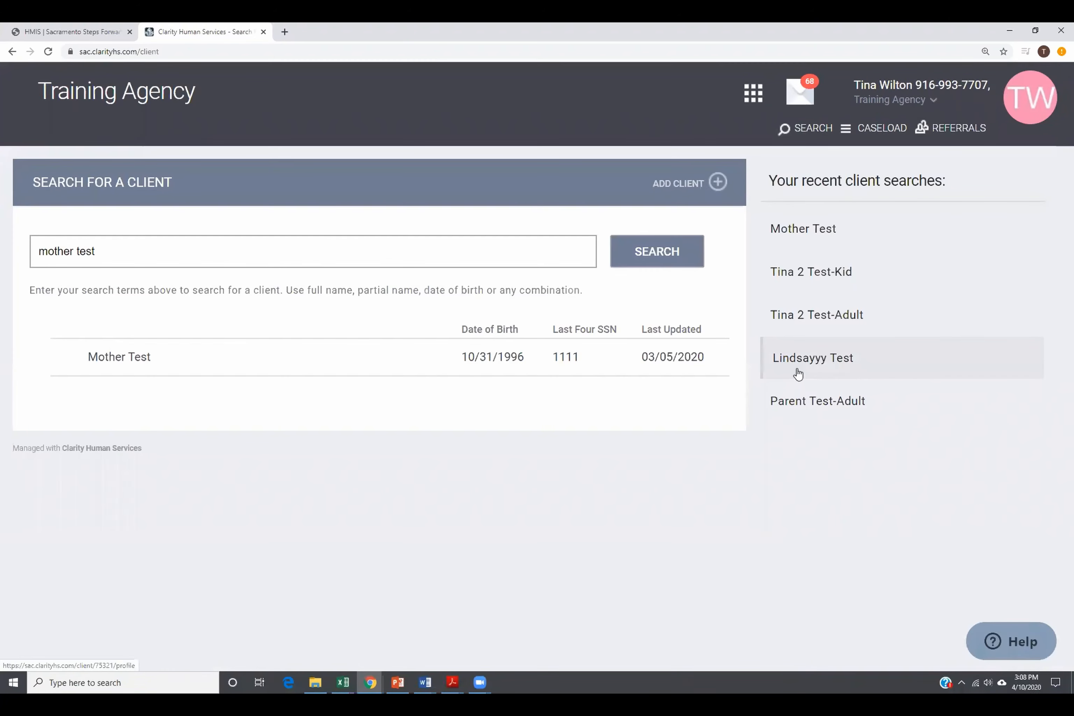
{"action": "left_click", "coordinate": [798, 374]}
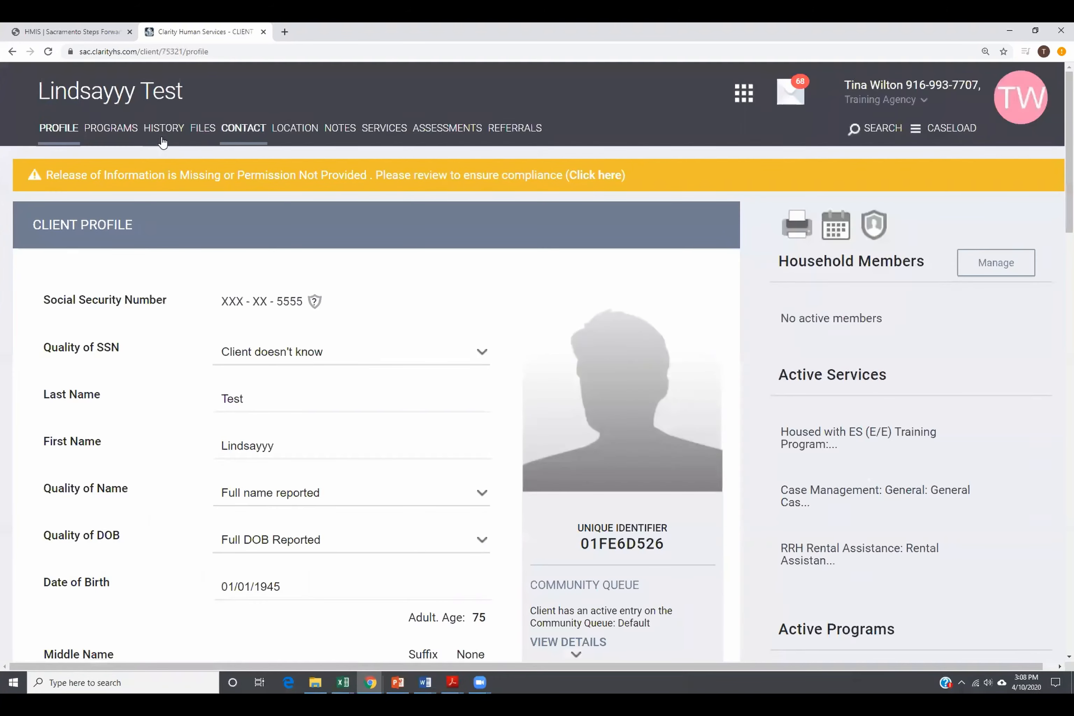
{"action": "left_click", "coordinate": [116, 130]}
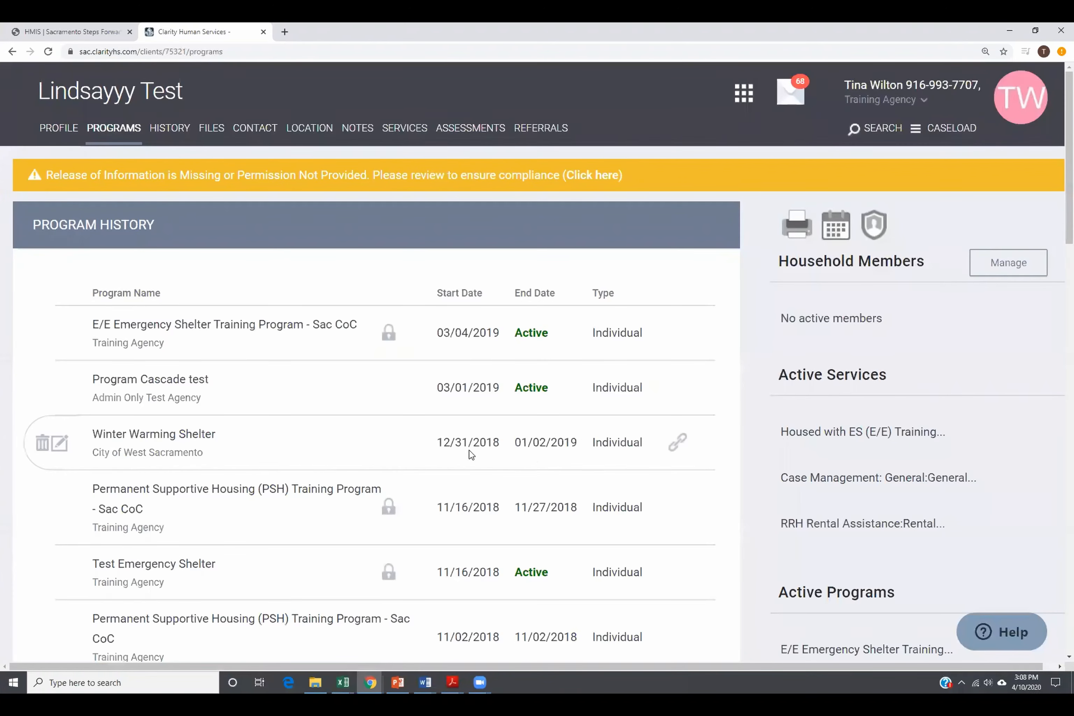
{"action": "left_click", "coordinate": [60, 444]}
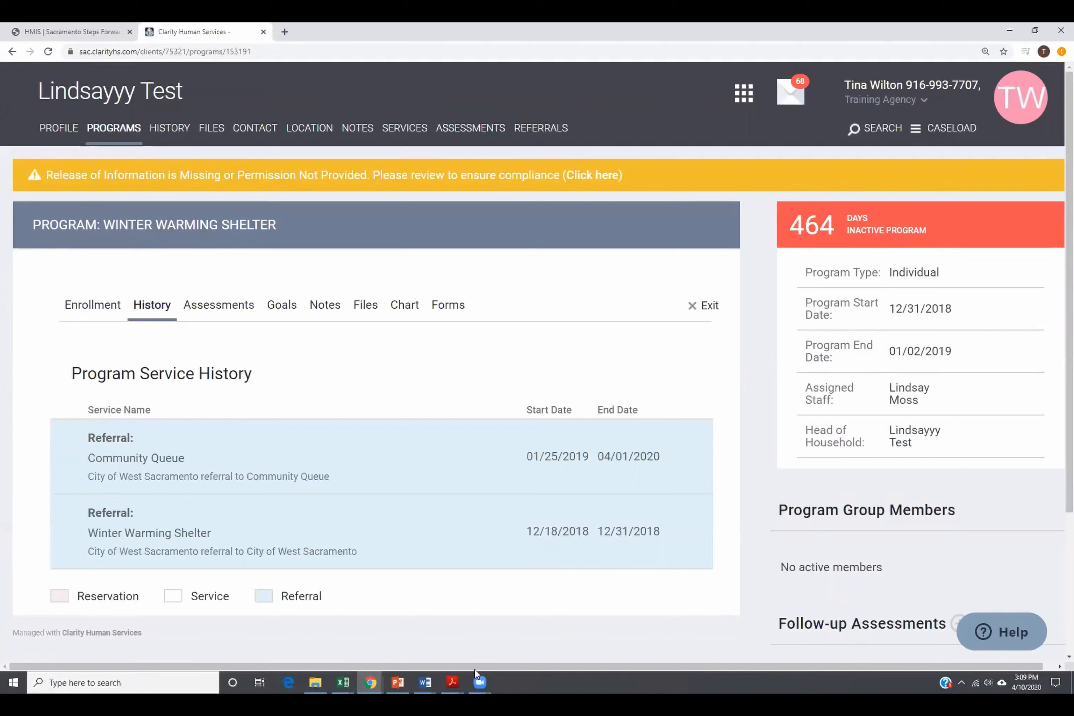
{"action": "left_click", "coordinate": [398, 682]}
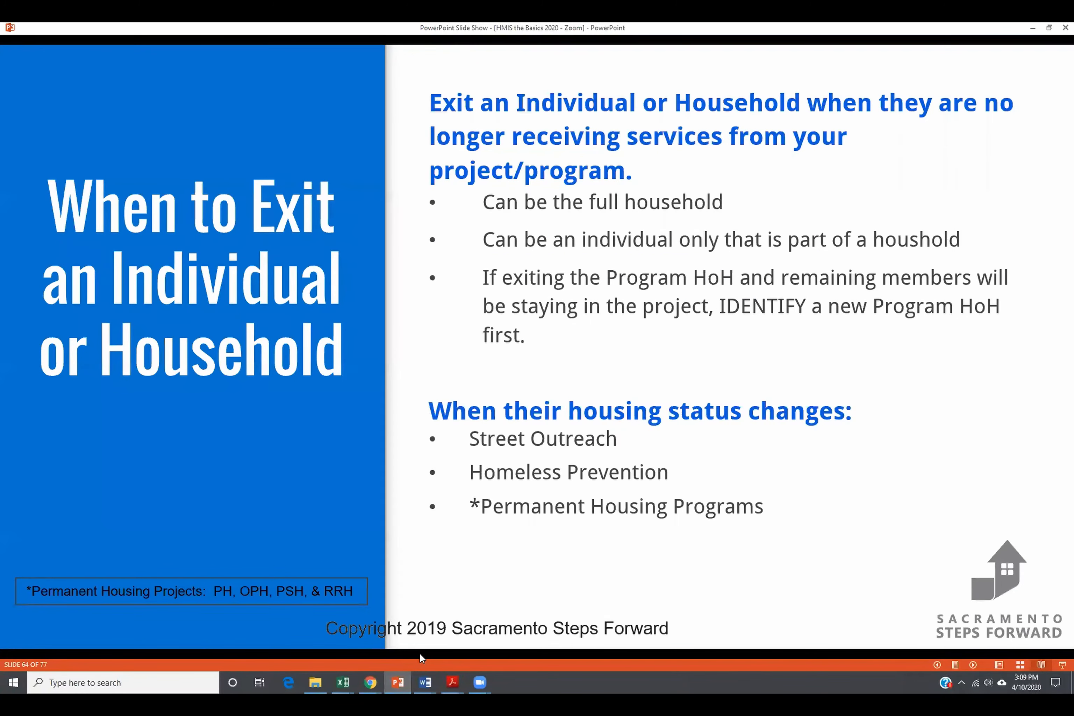
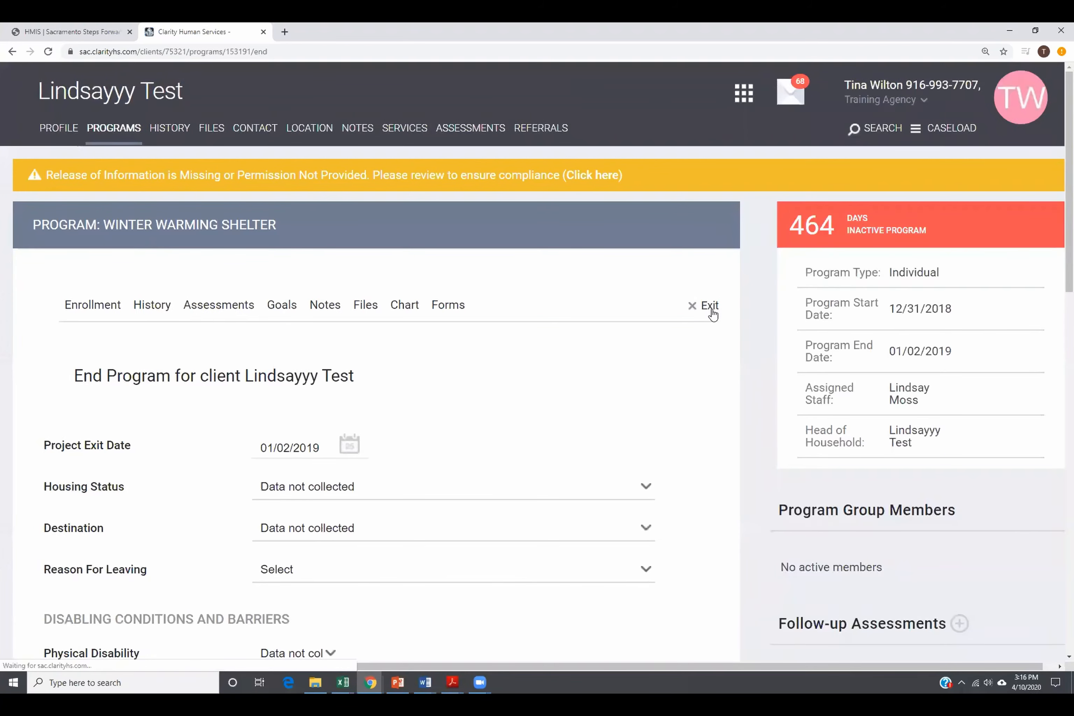
Step: Clear the Project Exit Date on the client's Winter Warming Shelter exit form and save the change
{"action": "scroll", "coordinate": [261, 368], "scroll_direction": "down", "scroll_amount": 3}
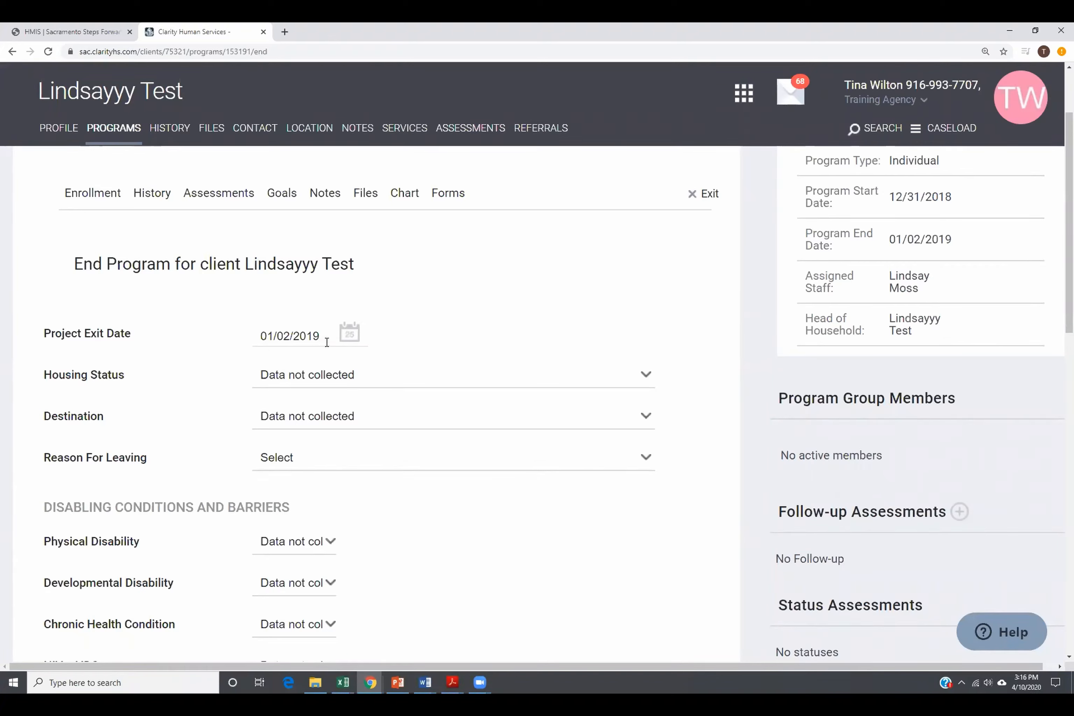
{"action": "left_click_drag", "start_coordinate": [321, 344], "coordinate": [139, 337]}
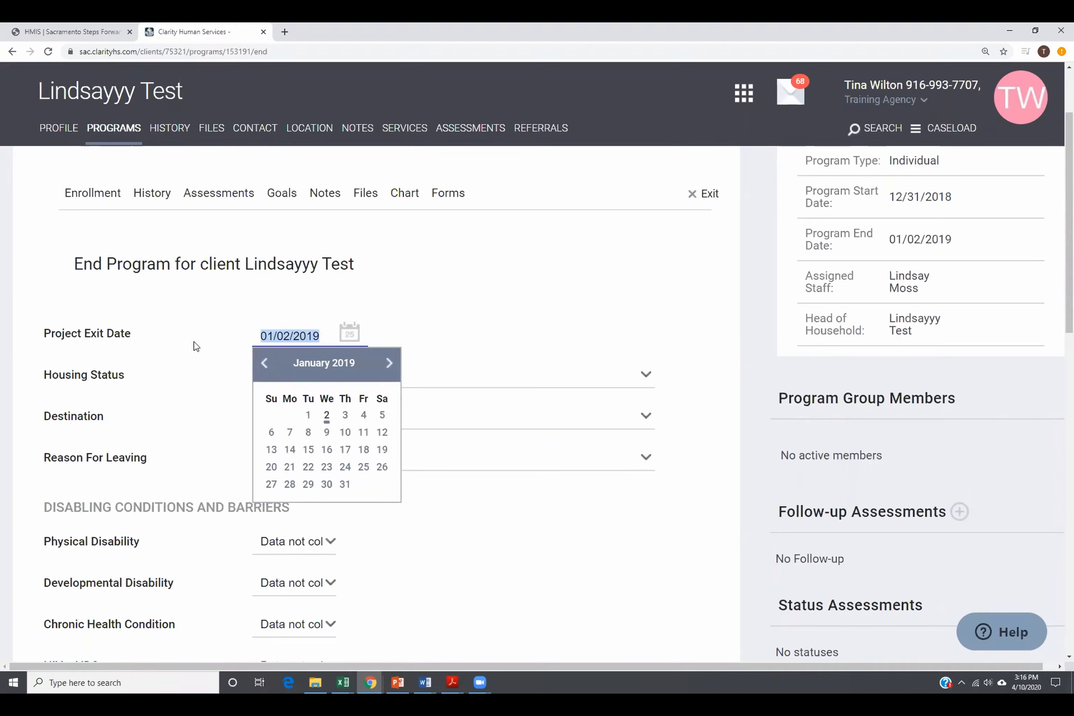
{"action": "key", "text": "BackSpace"}
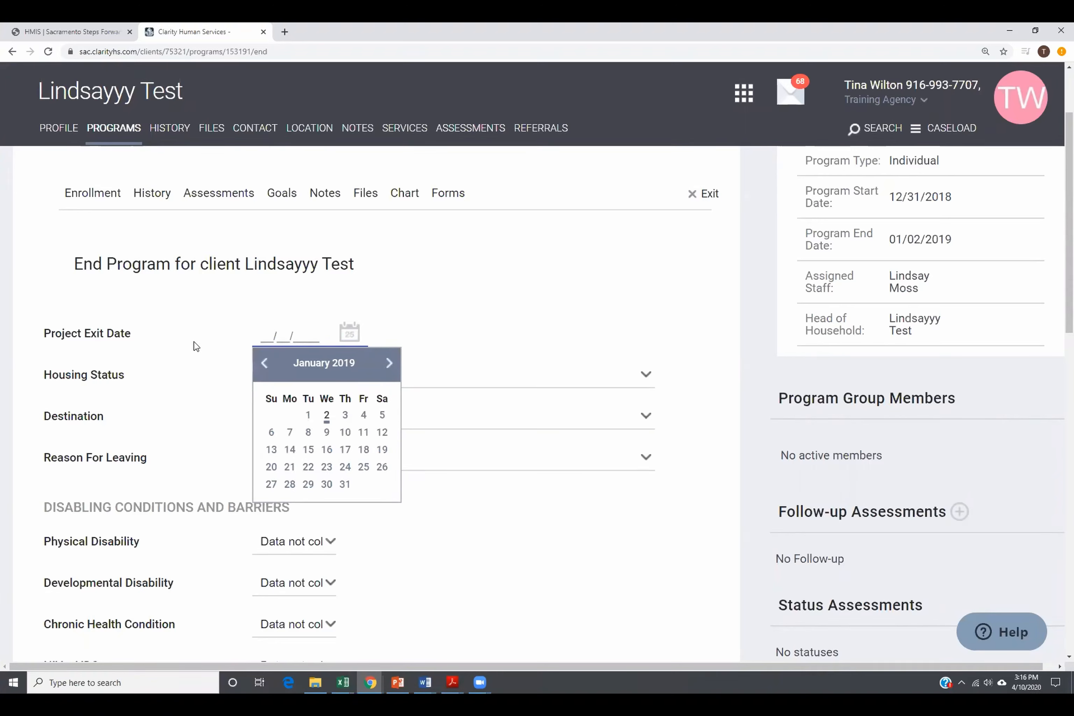
{"action": "left_click", "coordinate": [478, 273]}
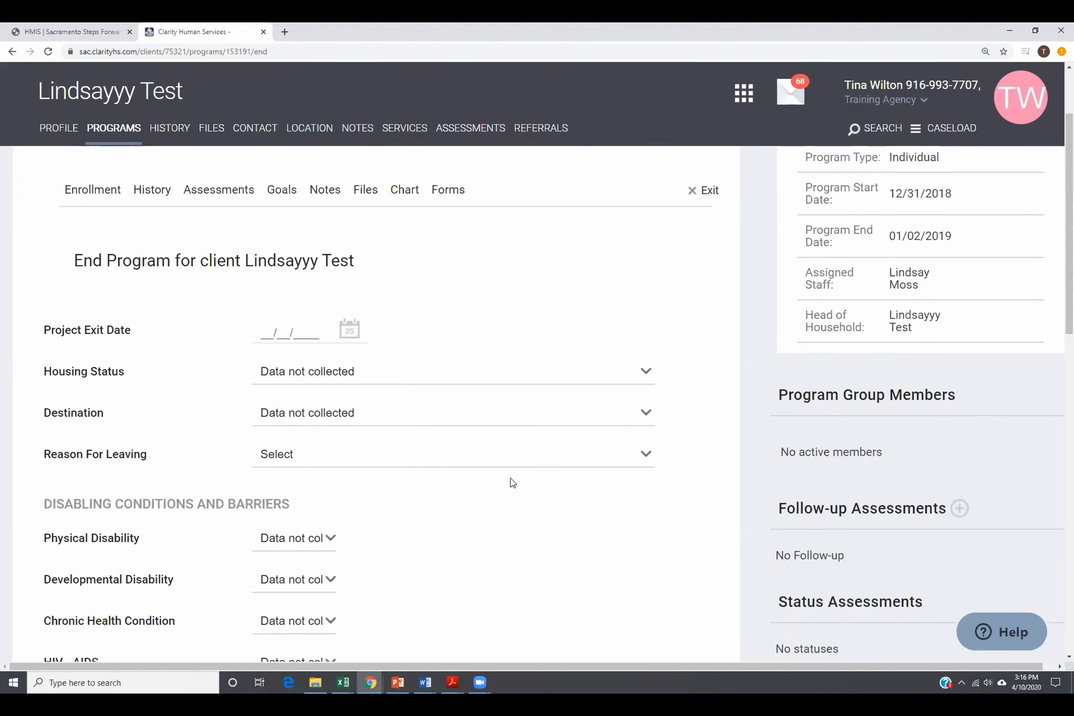
{"action": "scroll", "coordinate": [514, 480], "scroll_direction": "down", "scroll_amount": 15}
{"action": "left_click", "coordinate": [302, 544]}
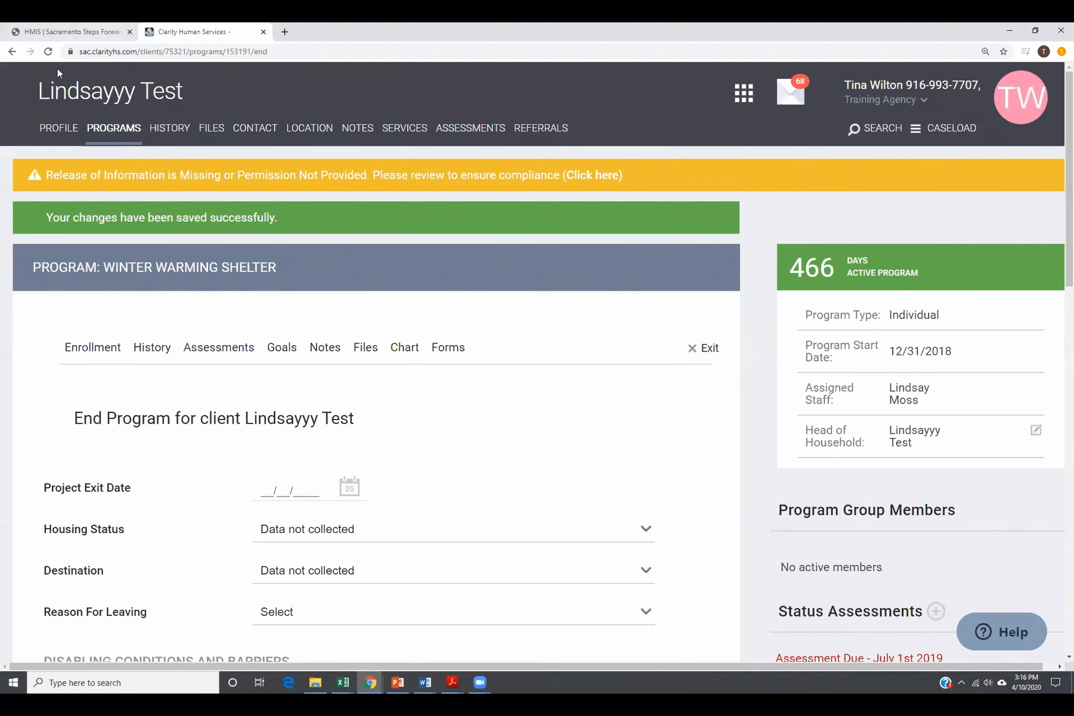
Step: Reload the Winter Warming Shelter exit page and open the list of agencies available for switching
{"action": "left_click", "coordinate": [47, 52]}
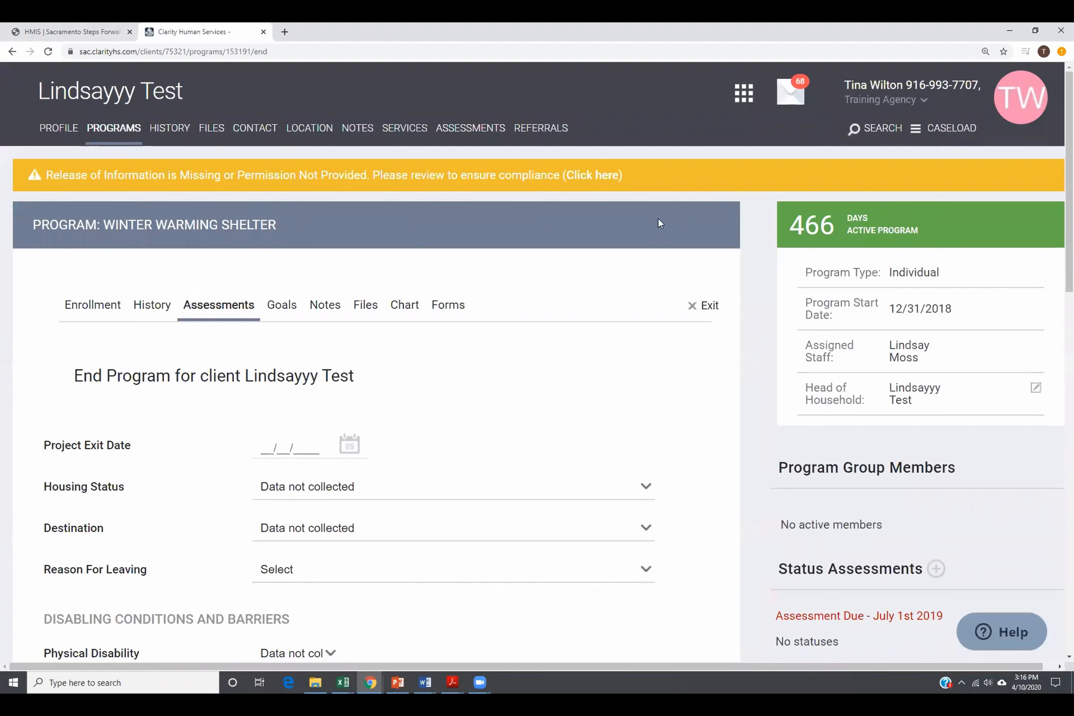
{"action": "left_click", "coordinate": [924, 101]}
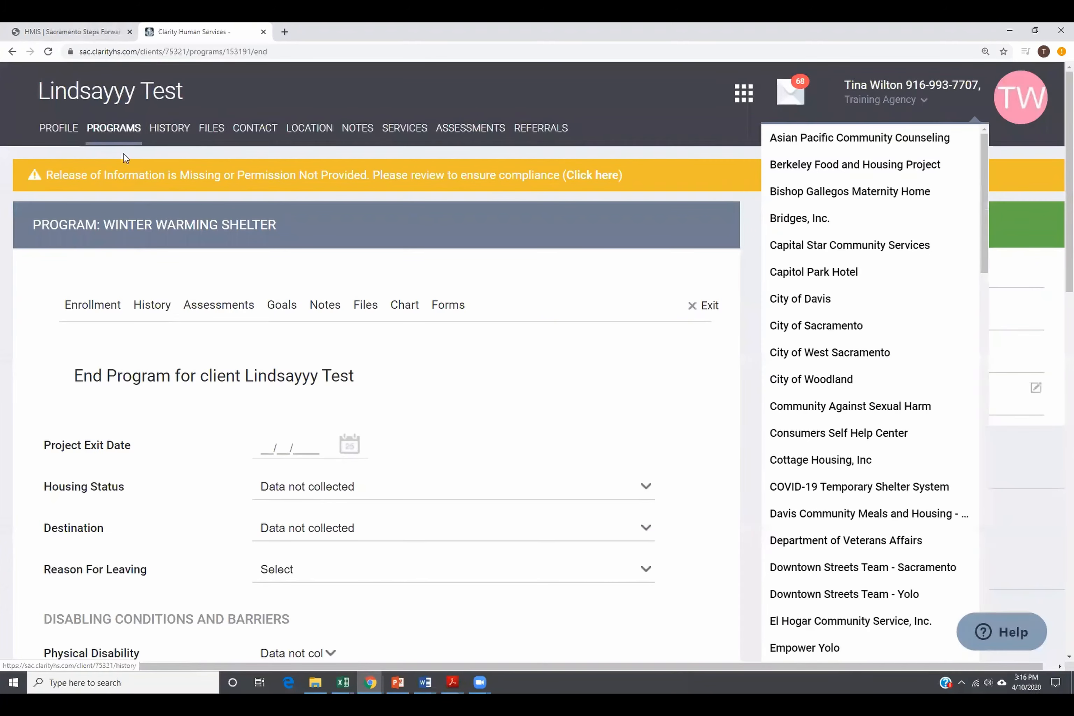
Step: Return to the client's program history and switch the active agency to City of West Sacramento
{"action": "left_click", "coordinate": [123, 133]}
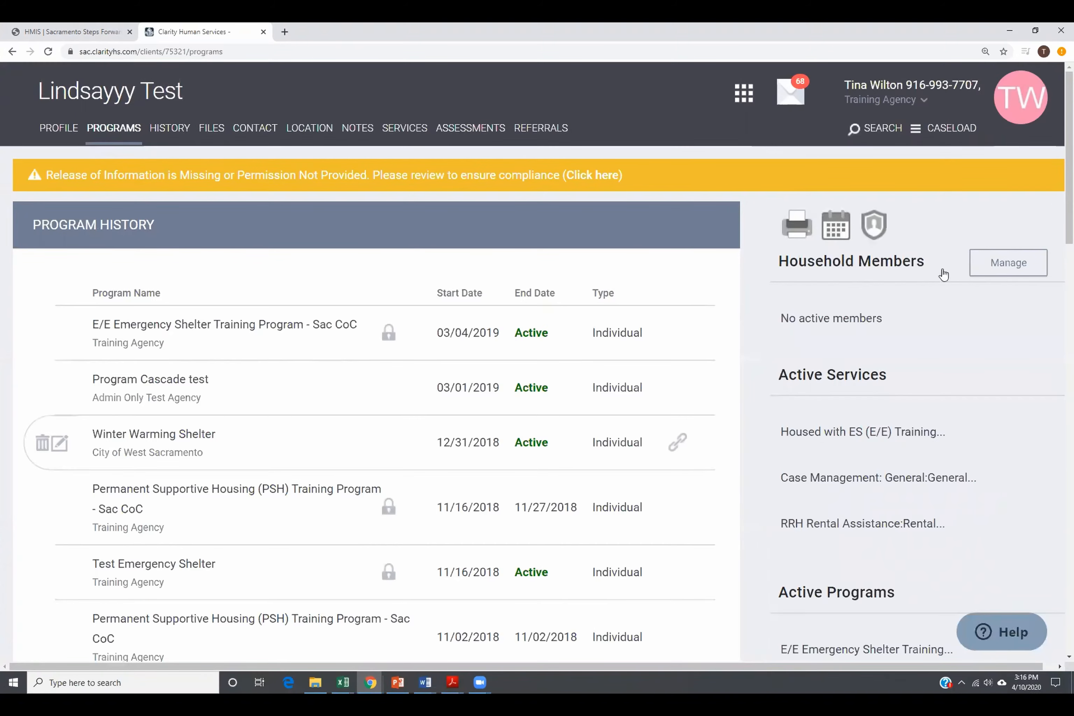
{"action": "left_click", "coordinate": [924, 100]}
{"action": "scroll", "coordinate": [920, 240], "scroll_direction": "down", "scroll_amount": 10}
{"action": "scroll", "coordinate": [919, 252], "scroll_direction": "down", "scroll_amount": 6}
{"action": "scroll", "coordinate": [919, 251], "scroll_direction": "up", "scroll_amount": 15}
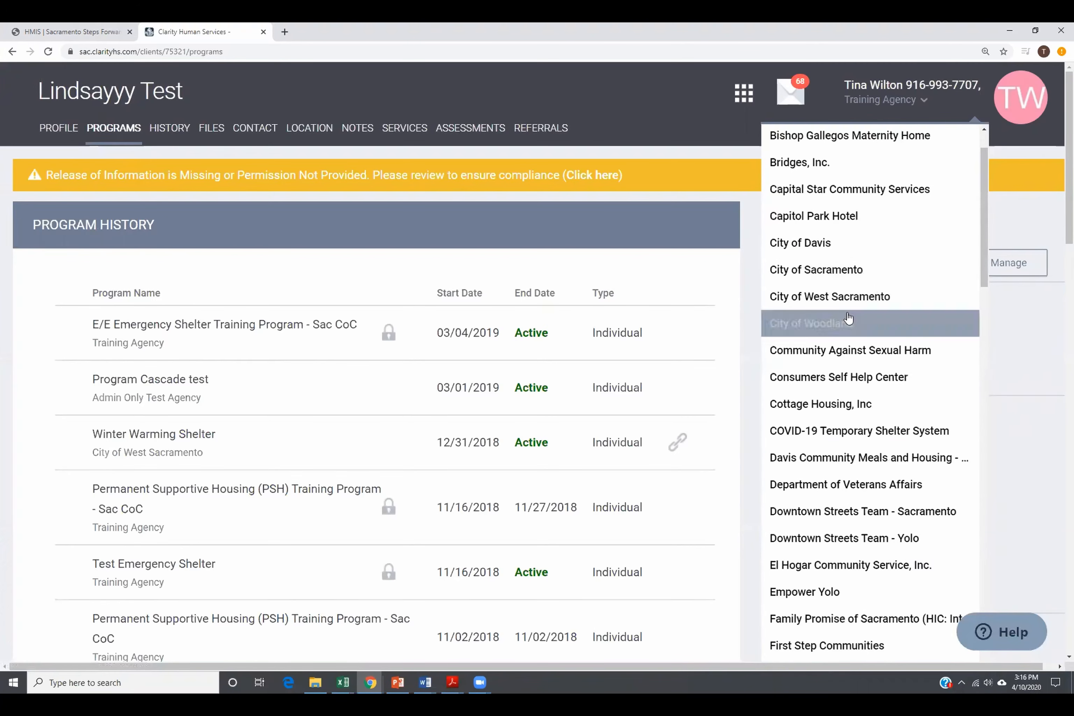
{"action": "left_click", "coordinate": [851, 293]}
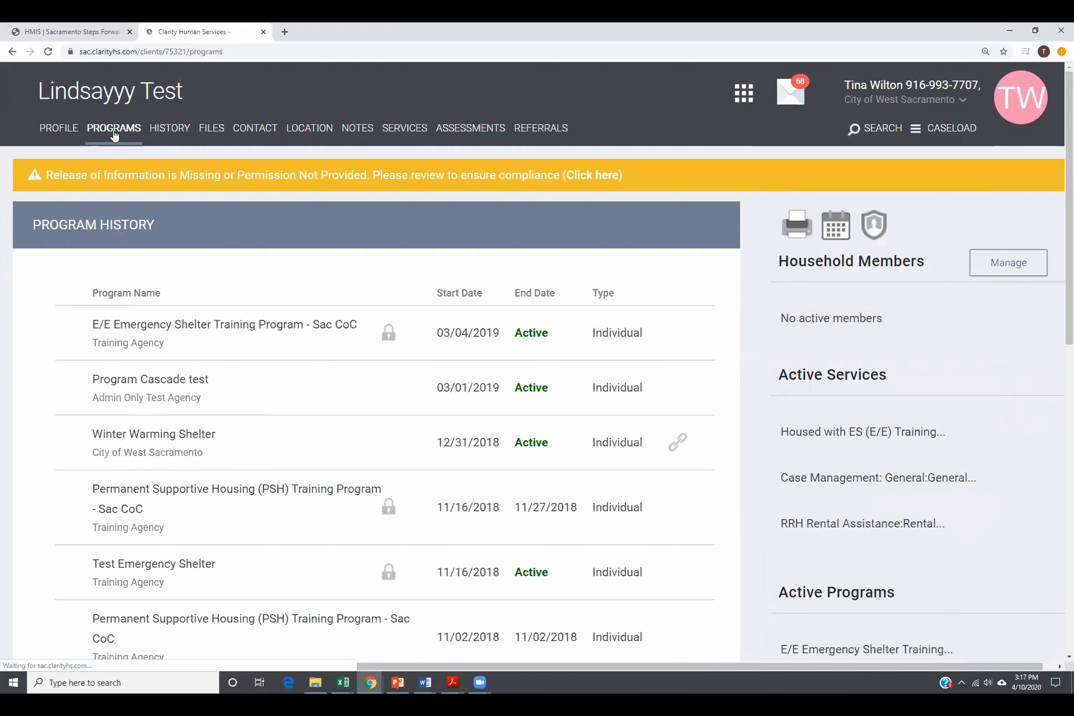
Step: Open the client's Winter Warming Shelter enrollment and start a Status Update Assessment for the client
{"action": "mouse_move", "coordinate": [96, 447]}
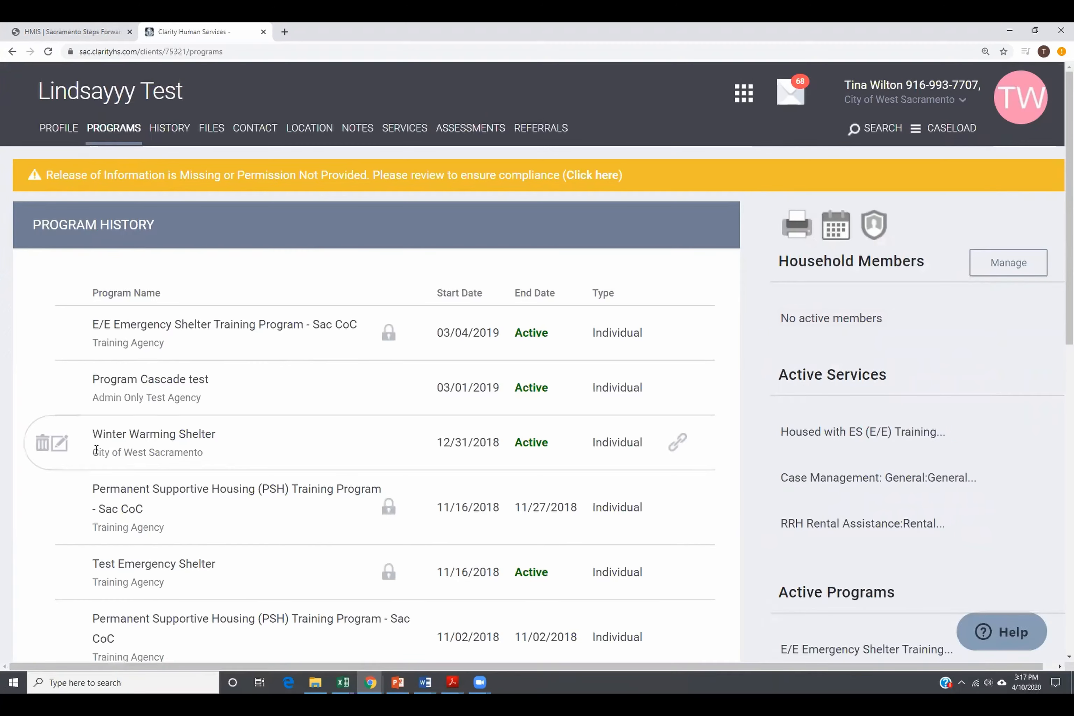
{"action": "left_click", "coordinate": [60, 445]}
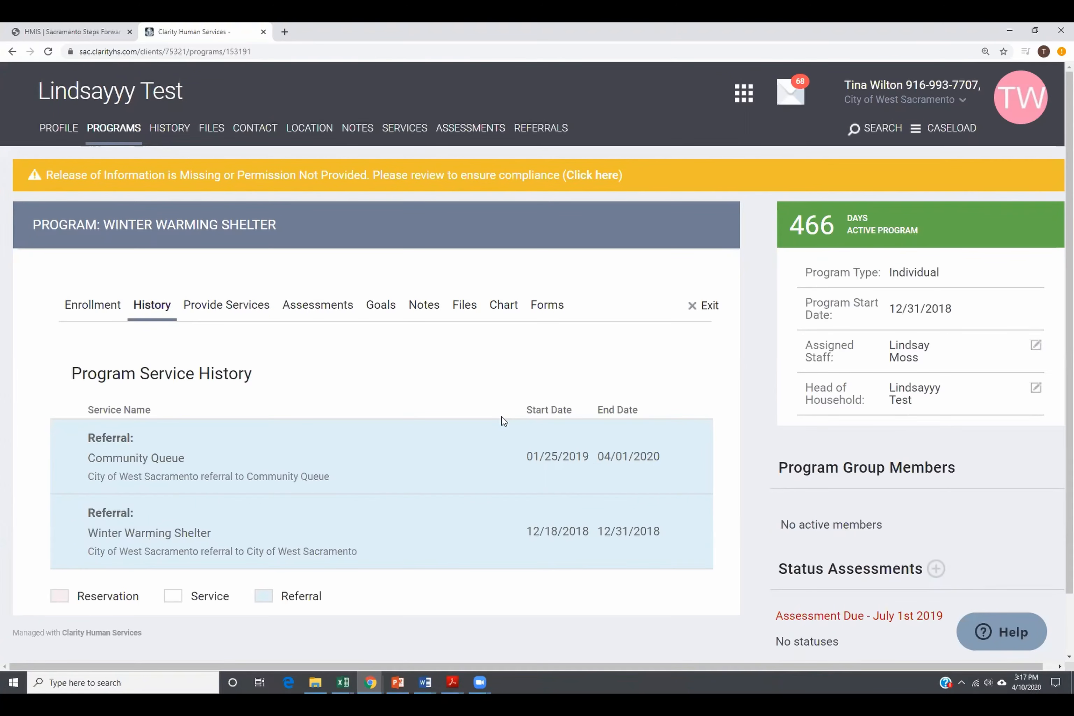
{"action": "mouse_move", "coordinate": [532, 476]}
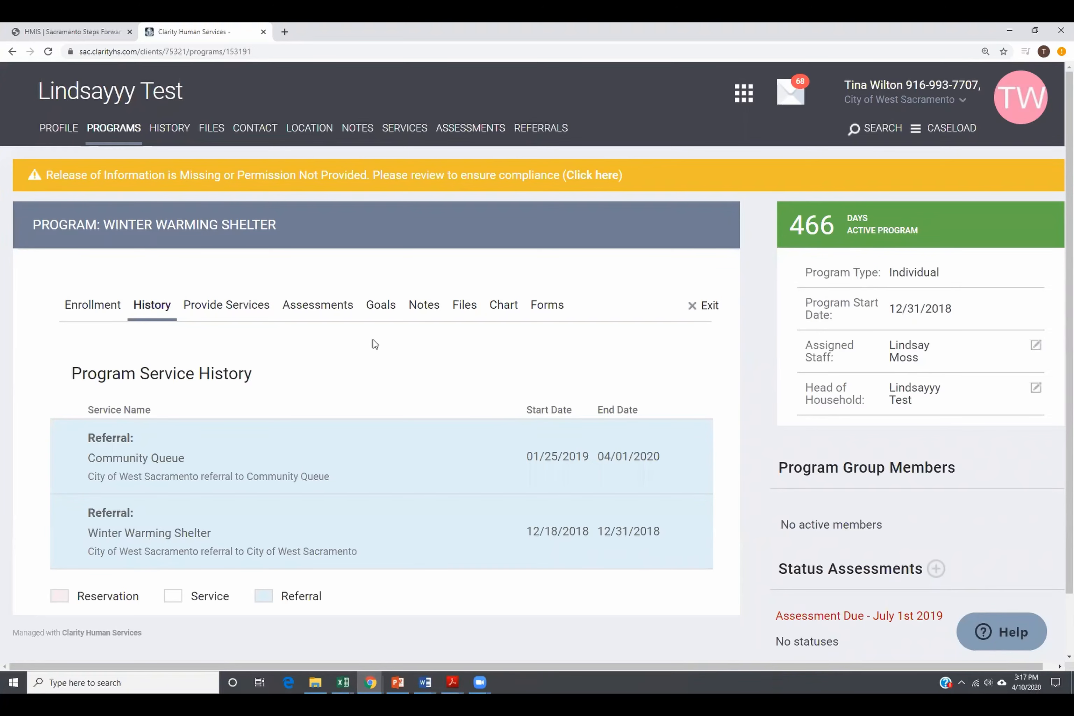
{"action": "left_click", "coordinate": [350, 310]}
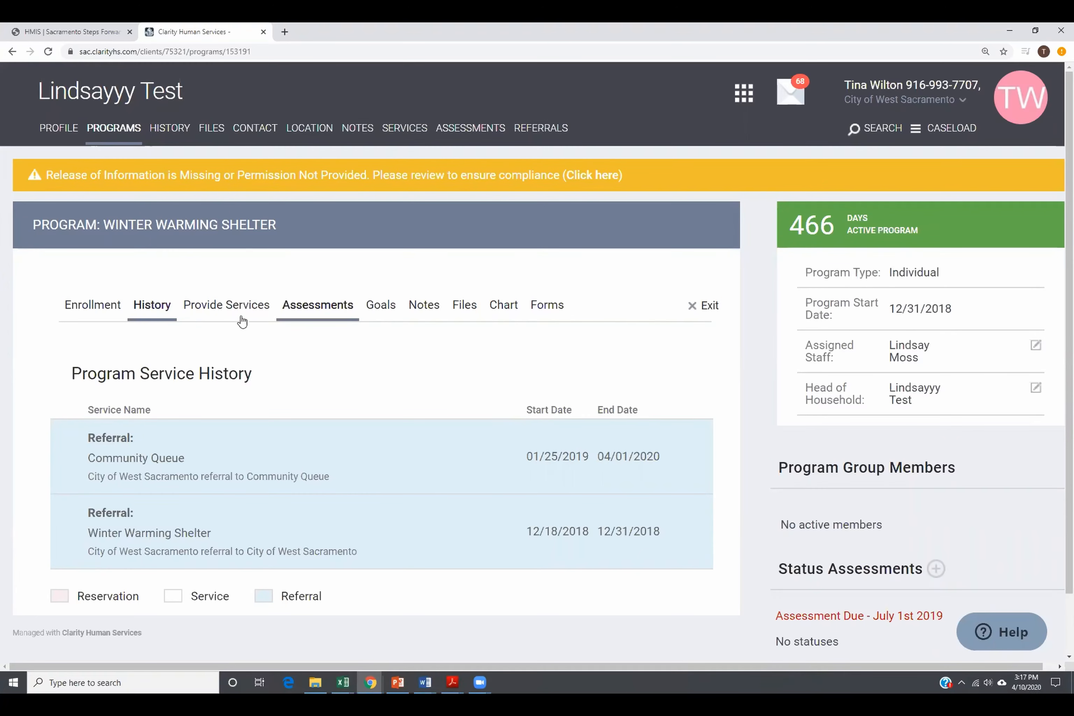
{"action": "left_click", "coordinate": [325, 308]}
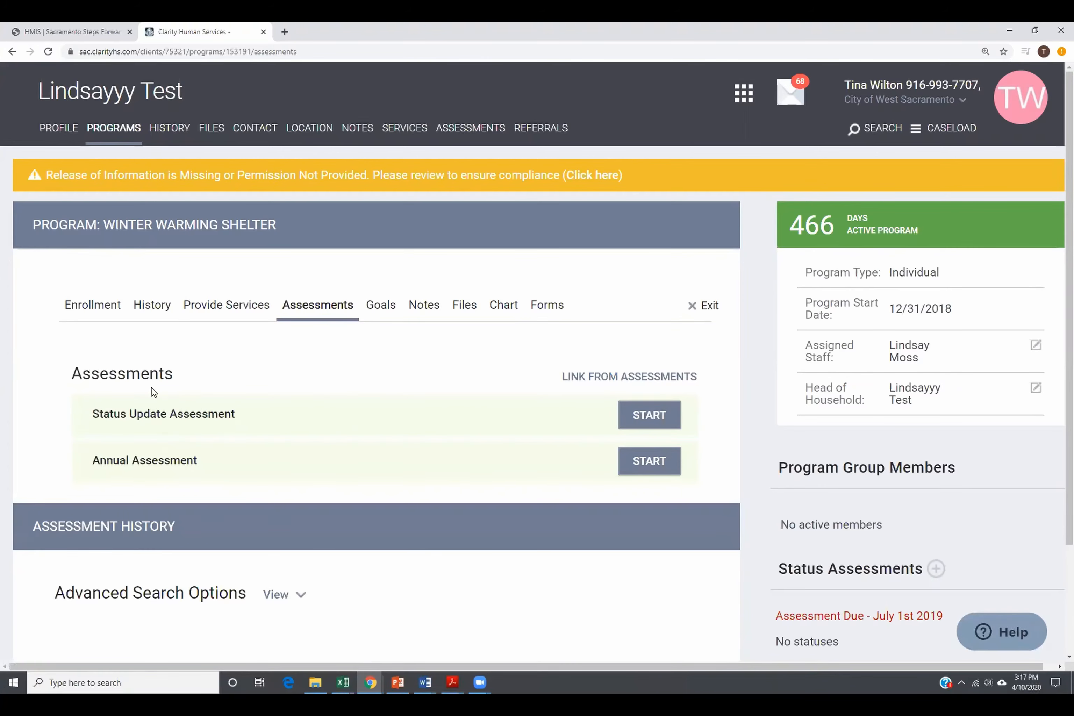
{"action": "left_click", "coordinate": [659, 417]}
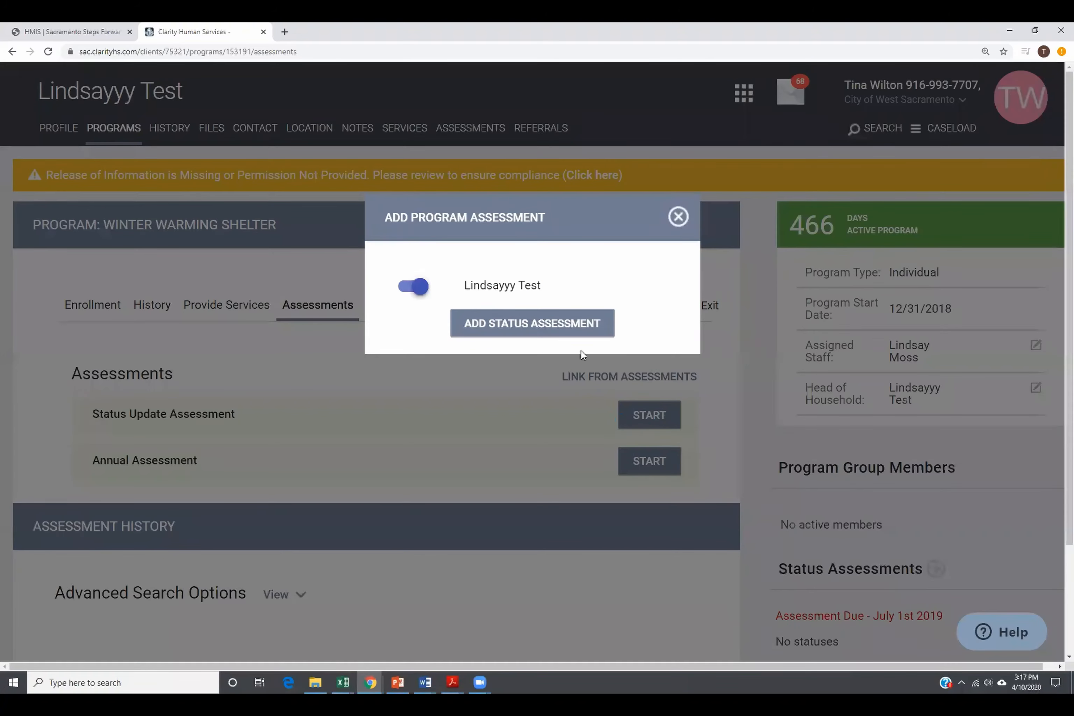
{"action": "left_click", "coordinate": [550, 326]}
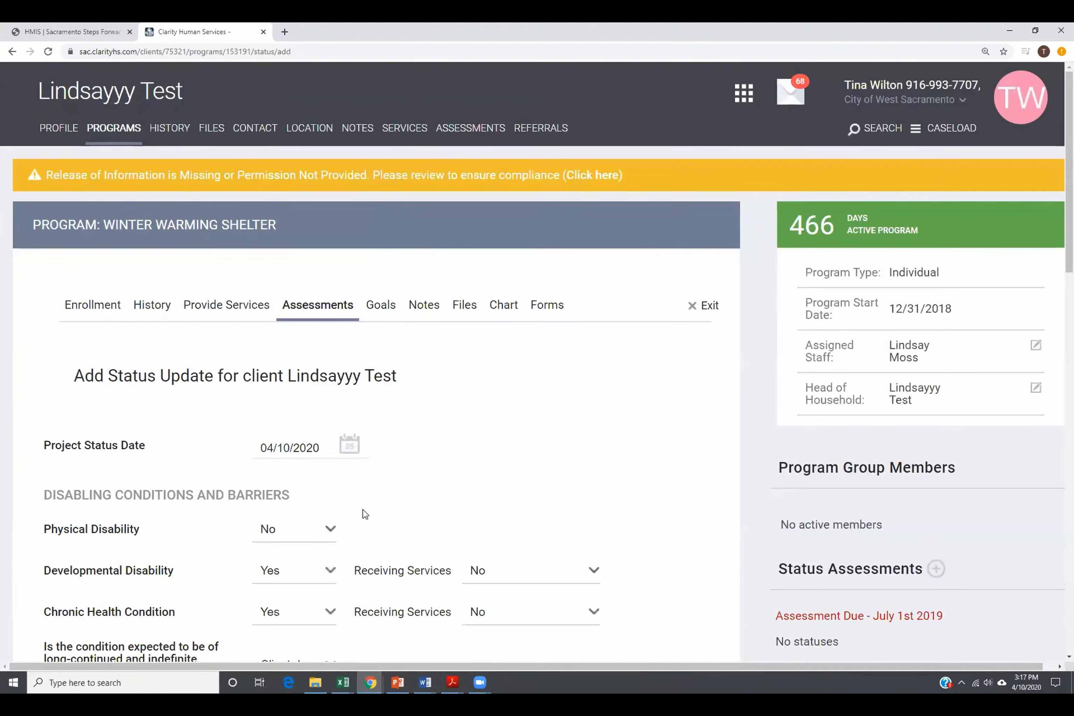
Step: Set the status update's Project Status Date to 01/01/2019
{"action": "scroll", "coordinate": [365, 504], "scroll_direction": "down", "scroll_amount": 8}
{"action": "scroll", "coordinate": [364, 502], "scroll_direction": "up", "scroll_amount": 9}
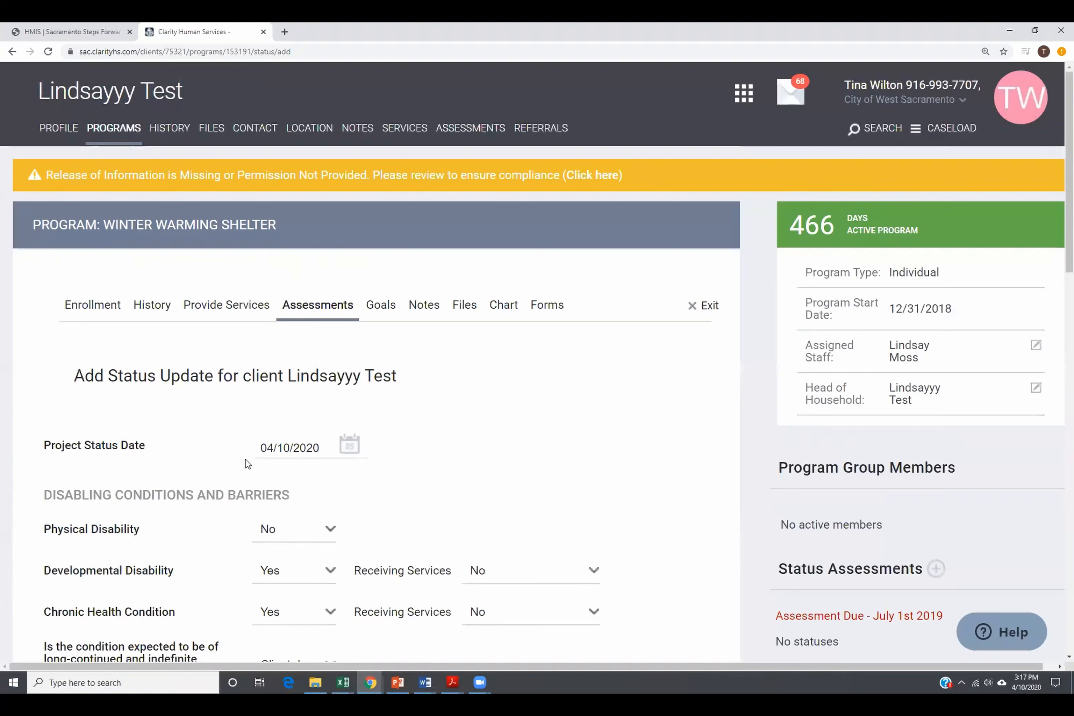
{"action": "left_click", "coordinate": [277, 449]}
{"action": "type", "text": "01/01/2019"}
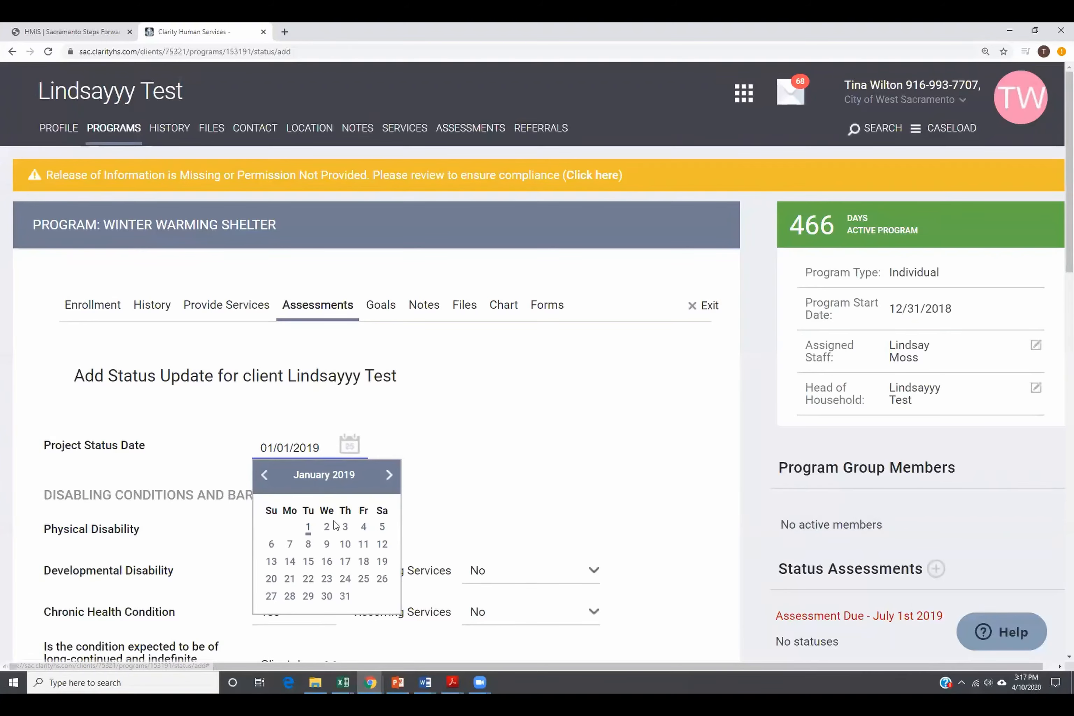
{"action": "left_click", "coordinate": [307, 527]}
Step: Set Income from Any Source to Yes in the status update's cash income section
{"action": "scroll", "coordinate": [536, 467], "scroll_direction": "down", "scroll_amount": 5}
{"action": "scroll", "coordinate": [488, 455], "scroll_direction": "down", "scroll_amount": 10}
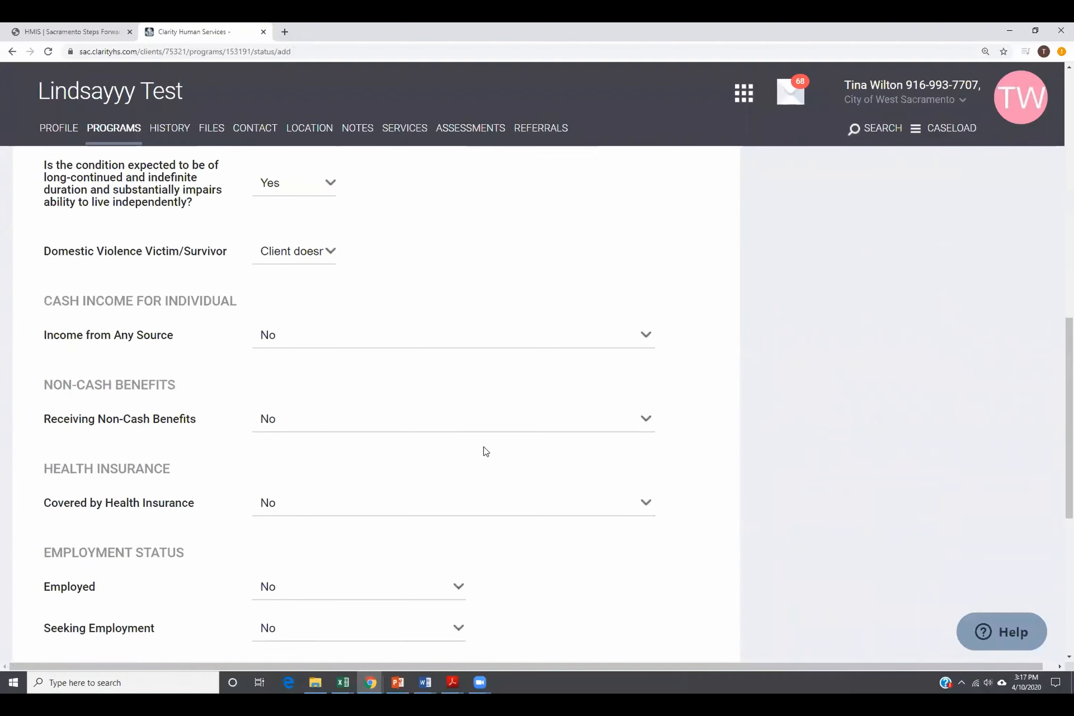
{"action": "scroll", "coordinate": [486, 451], "scroll_direction": "up", "scroll_amount": 5}
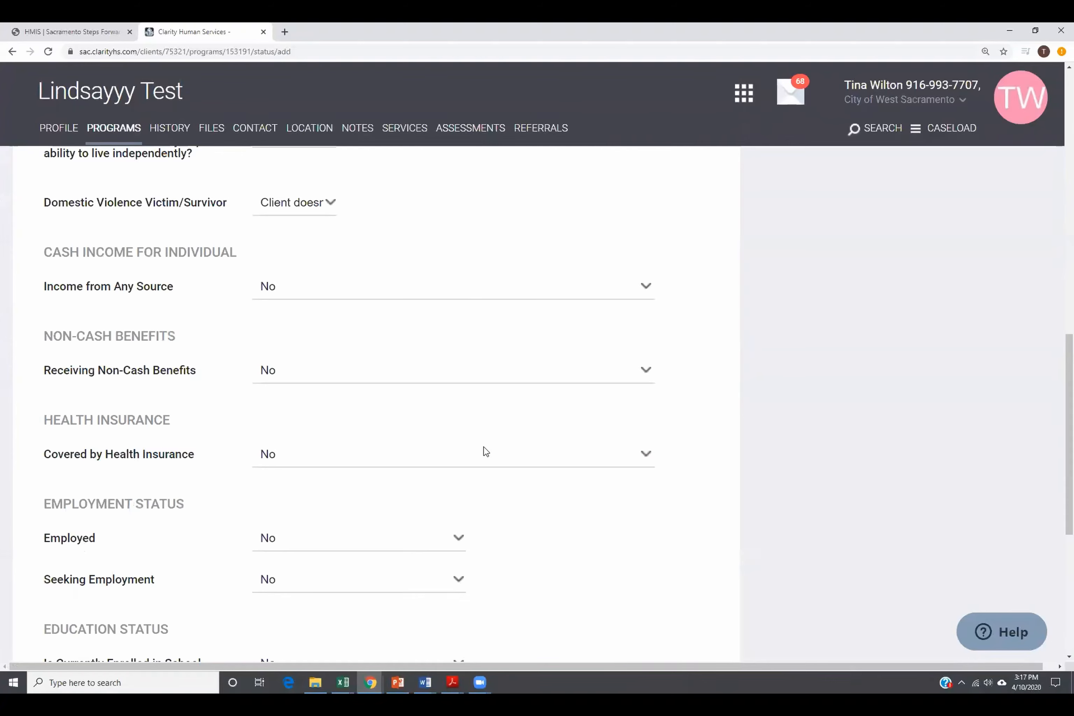
{"action": "scroll", "coordinate": [485, 452], "scroll_direction": "up", "scroll_amount": 2}
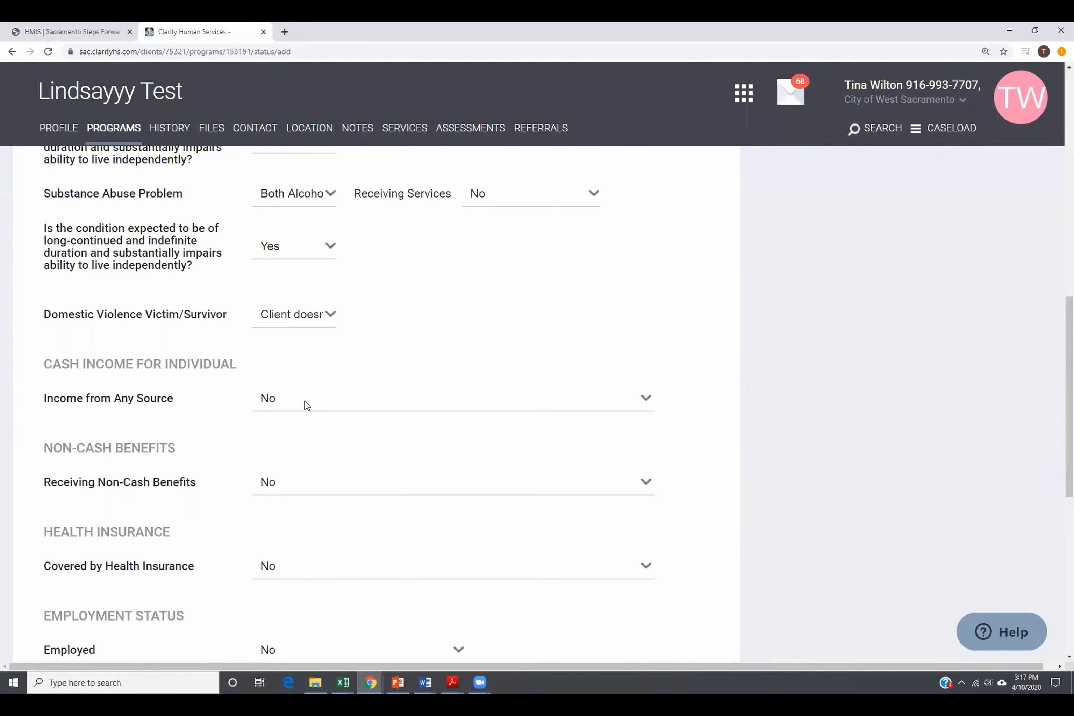
{"action": "left_click", "coordinate": [306, 406]}
{"action": "left_click", "coordinate": [284, 449]}
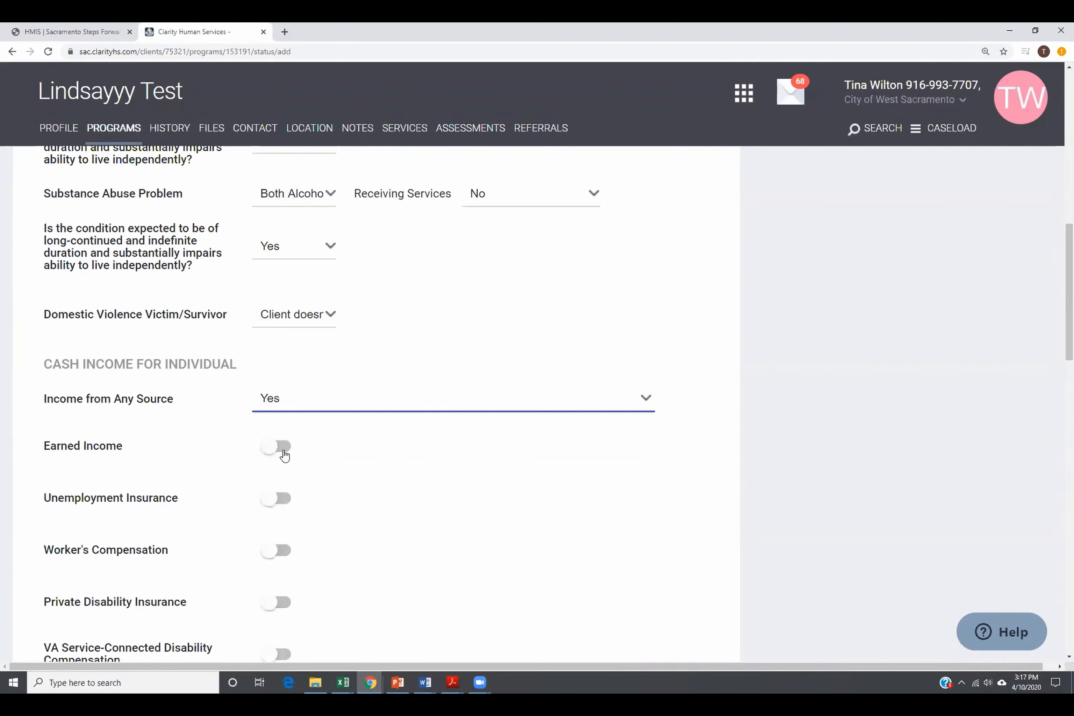
Step: Enable Social Security Disability Insurance (SSDI) with an amount of 1200 and save the status update
{"action": "scroll", "coordinate": [347, 473], "scroll_direction": "down", "scroll_amount": 5}
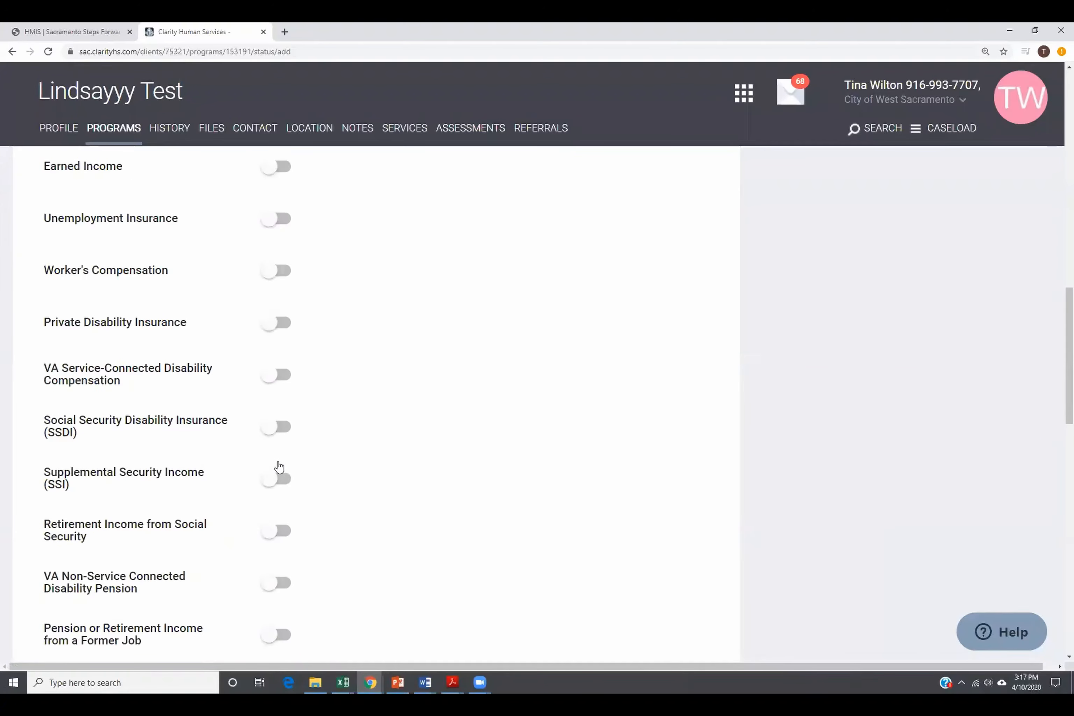
{"action": "left_click", "coordinate": [280, 427]}
{"action": "left_click", "coordinate": [408, 423]}
{"action": "type", "text": "1200"}
{"action": "scroll", "coordinate": [462, 485], "scroll_direction": "down", "scroll_amount": 15}
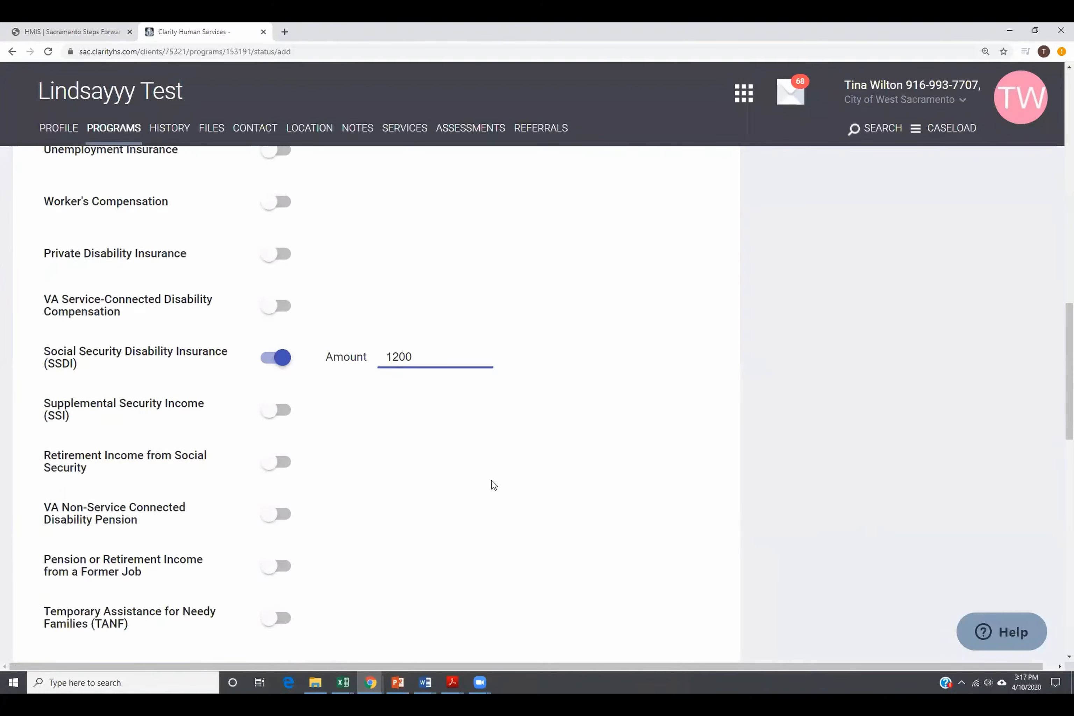
{"action": "left_click", "coordinate": [322, 538]}
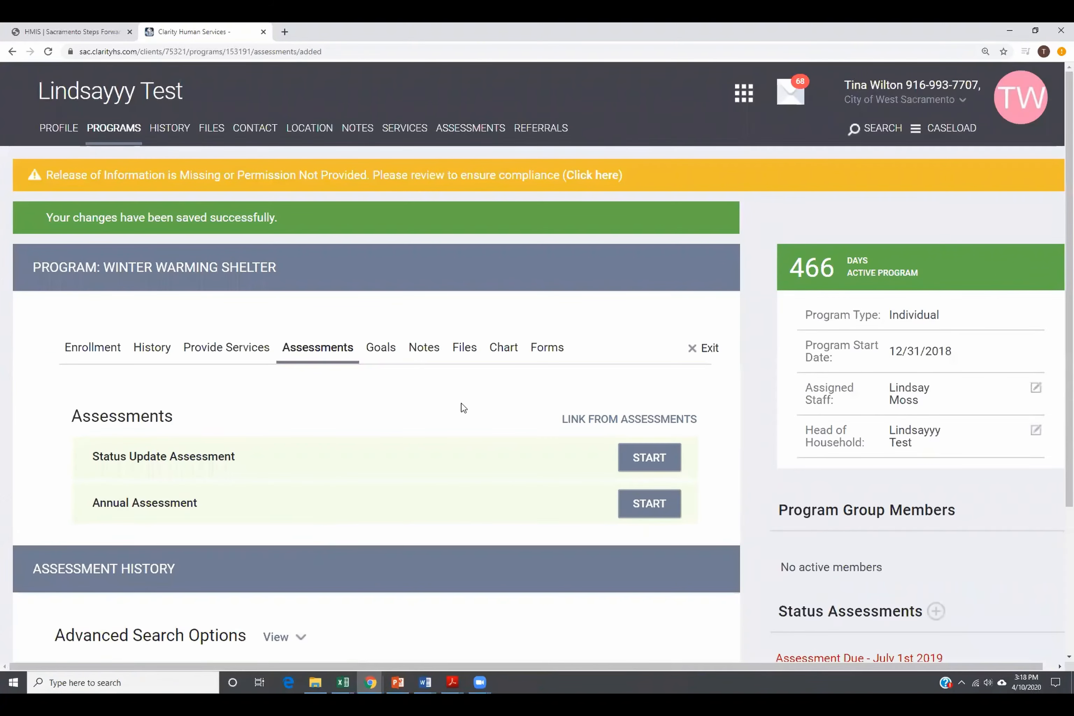
Step: Submit a Shelter Night under the Rotating Winter Shelter service for 01/01/2019
{"action": "left_click", "coordinate": [225, 352]}
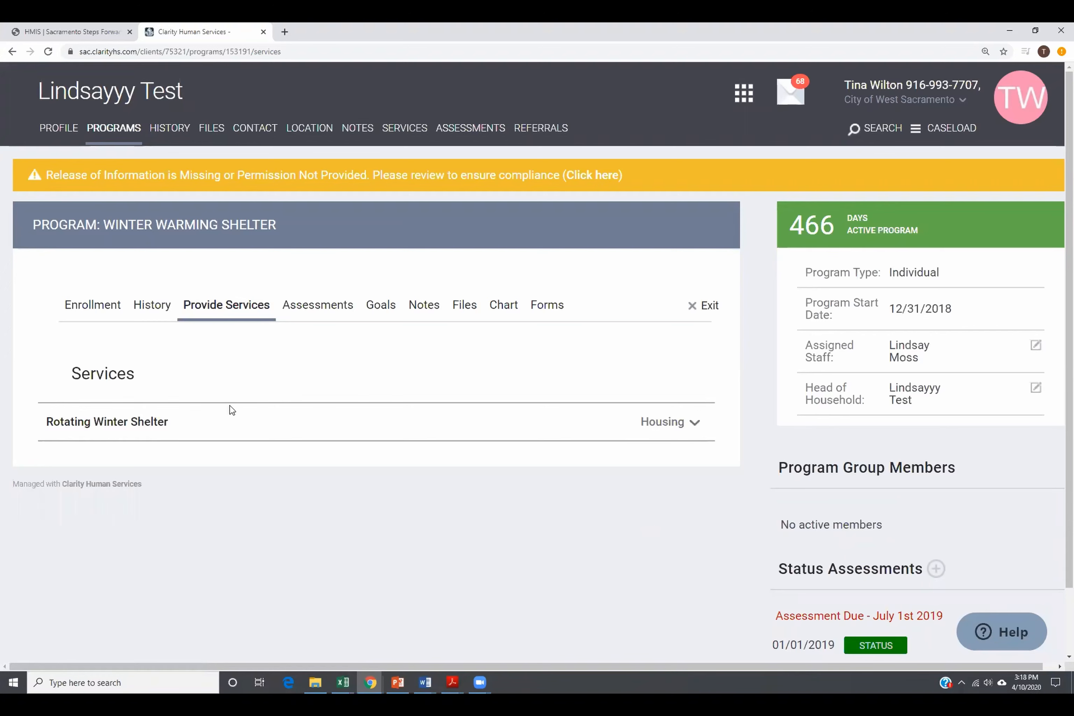
{"action": "left_click", "coordinate": [693, 427]}
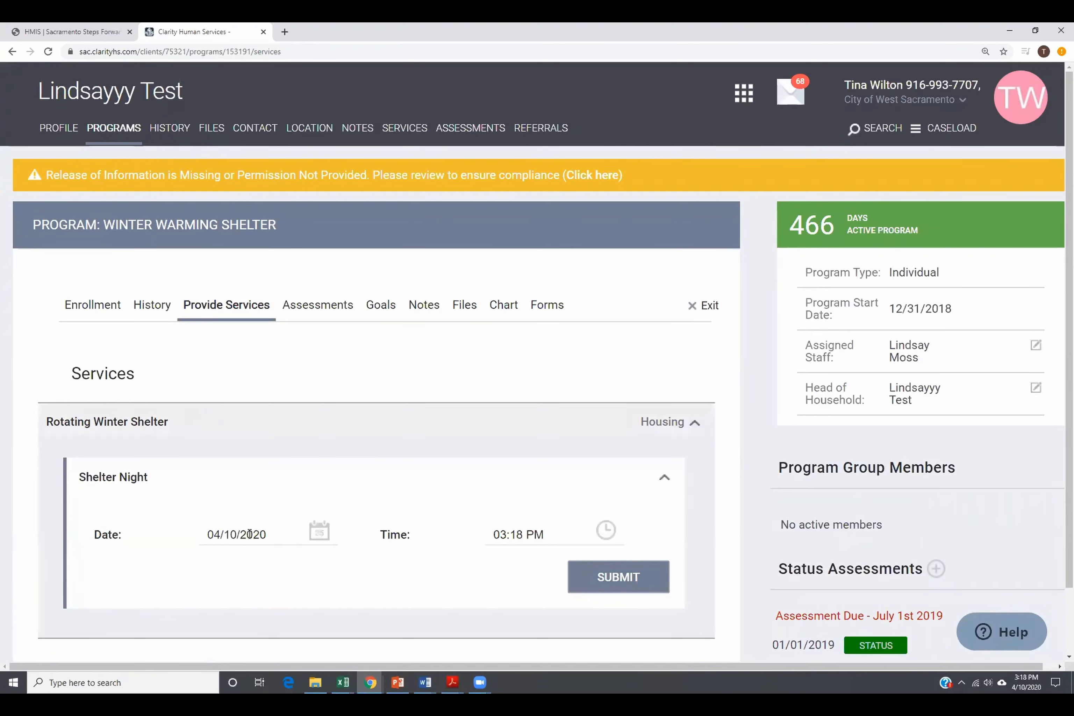
{"action": "left_click", "coordinate": [250, 535]}
{"action": "type", "text": "01/01/2019"}
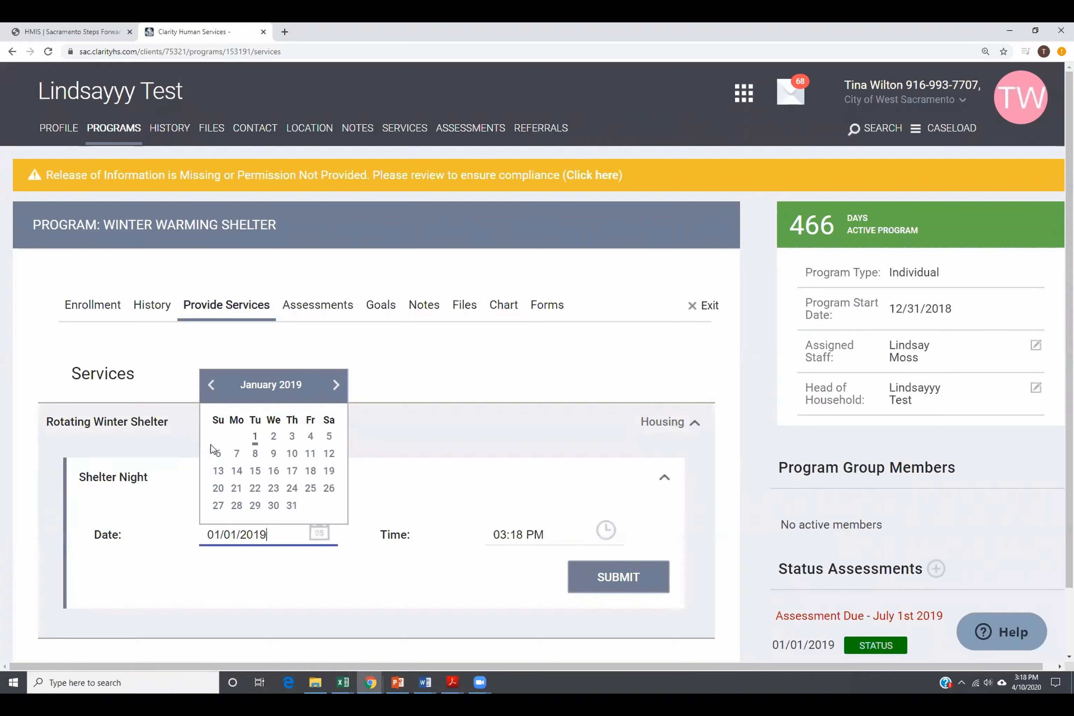
{"action": "left_click", "coordinate": [255, 437]}
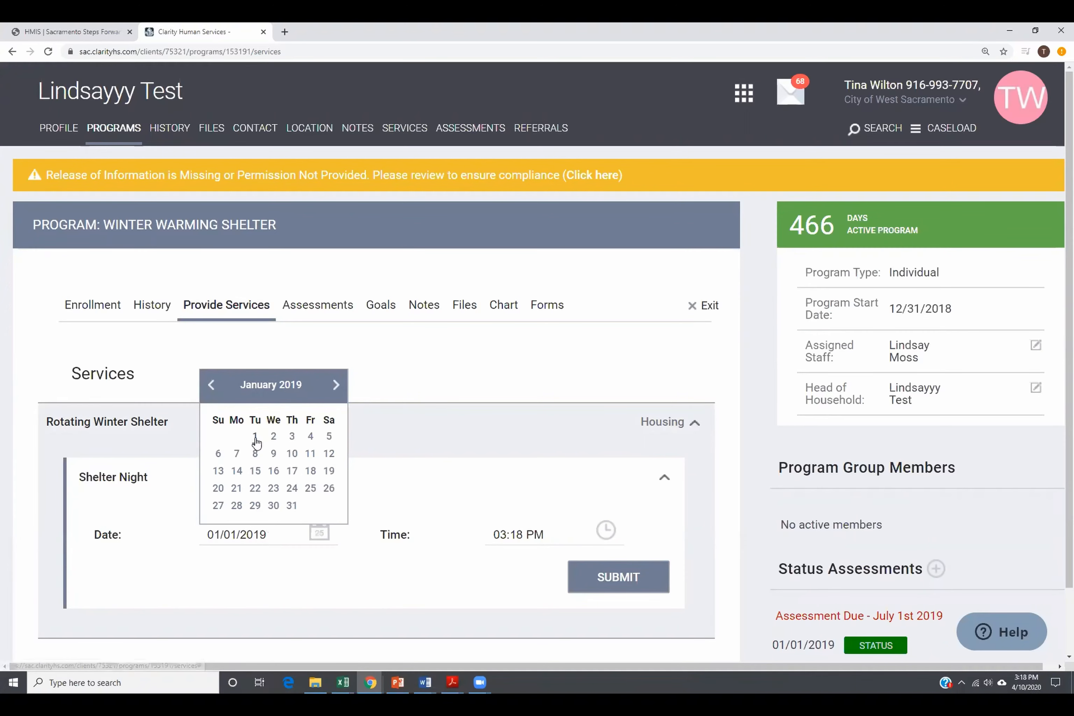
{"action": "left_click", "coordinate": [615, 588]}
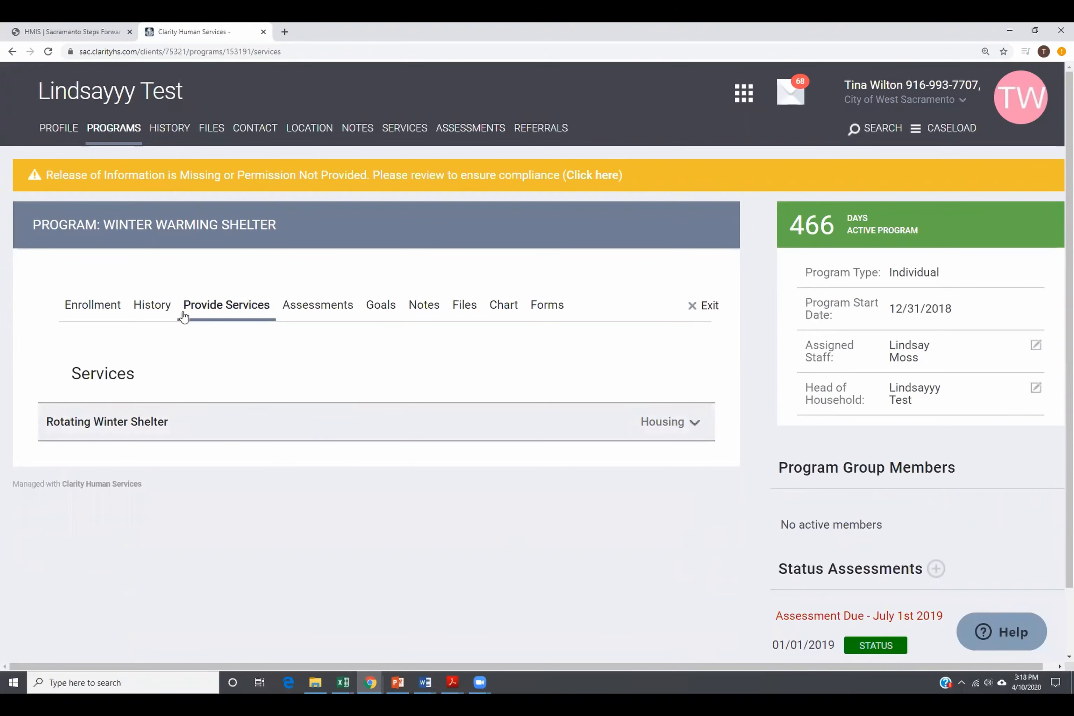
Step: Review the Winter Warming Shelter enrollment's program service history and status assessment dates
{"action": "left_click", "coordinate": [165, 309]}
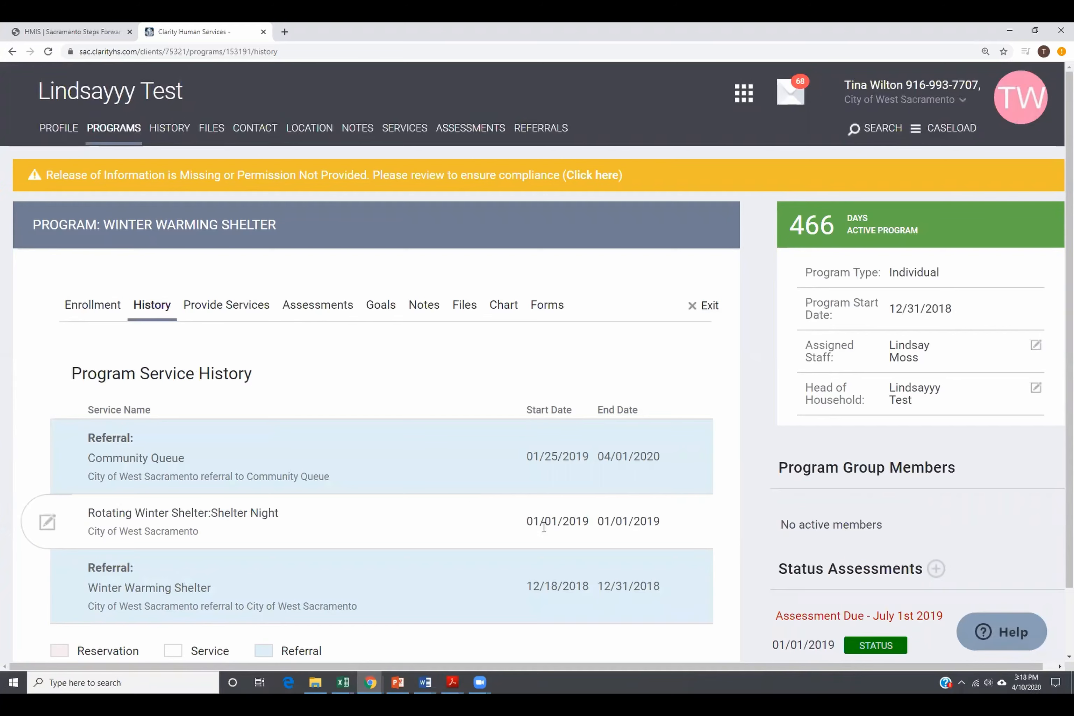
{"action": "scroll", "coordinate": [869, 556], "scroll_direction": "down", "scroll_amount": 2}
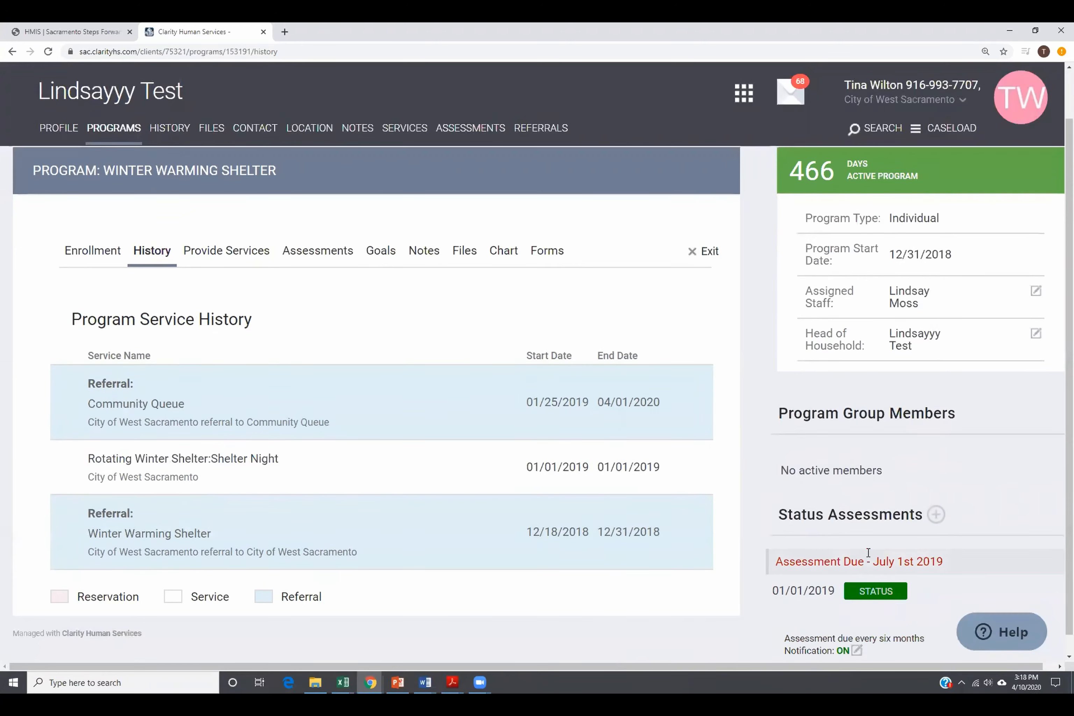
{"action": "scroll", "coordinate": [481, 439], "scroll_direction": "up", "scroll_amount": 2}
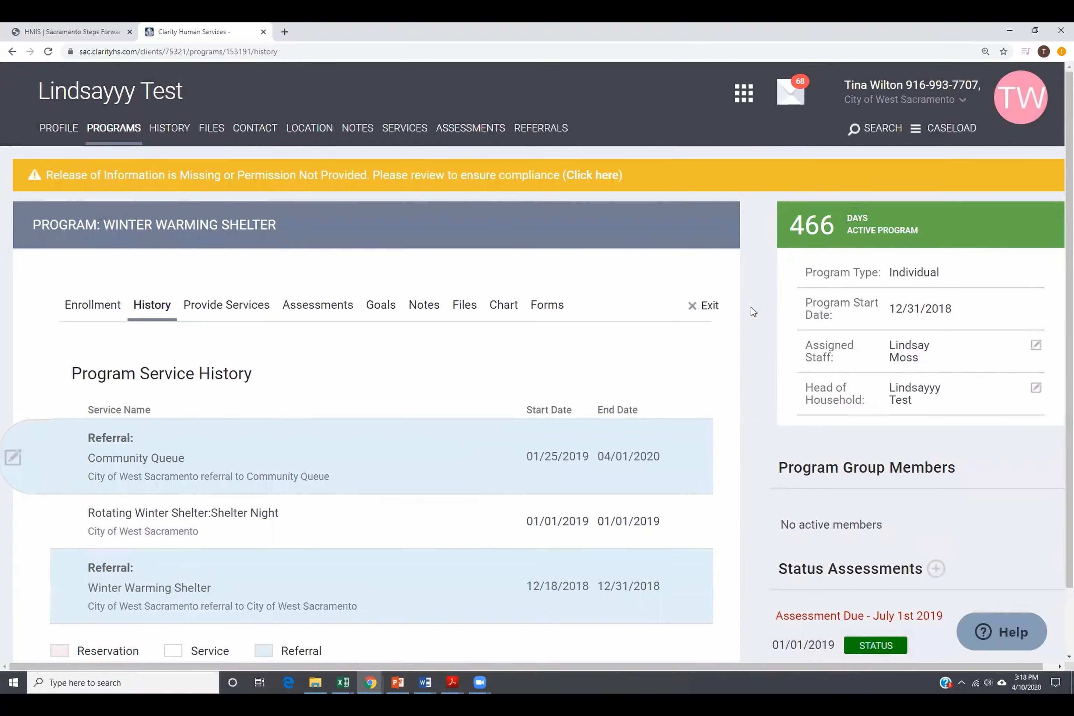
Step: Exit the client from the Winter Warming Shelter with a Project Exit Date of 01/02/2019 and save the changes
{"action": "left_click", "coordinate": [714, 305]}
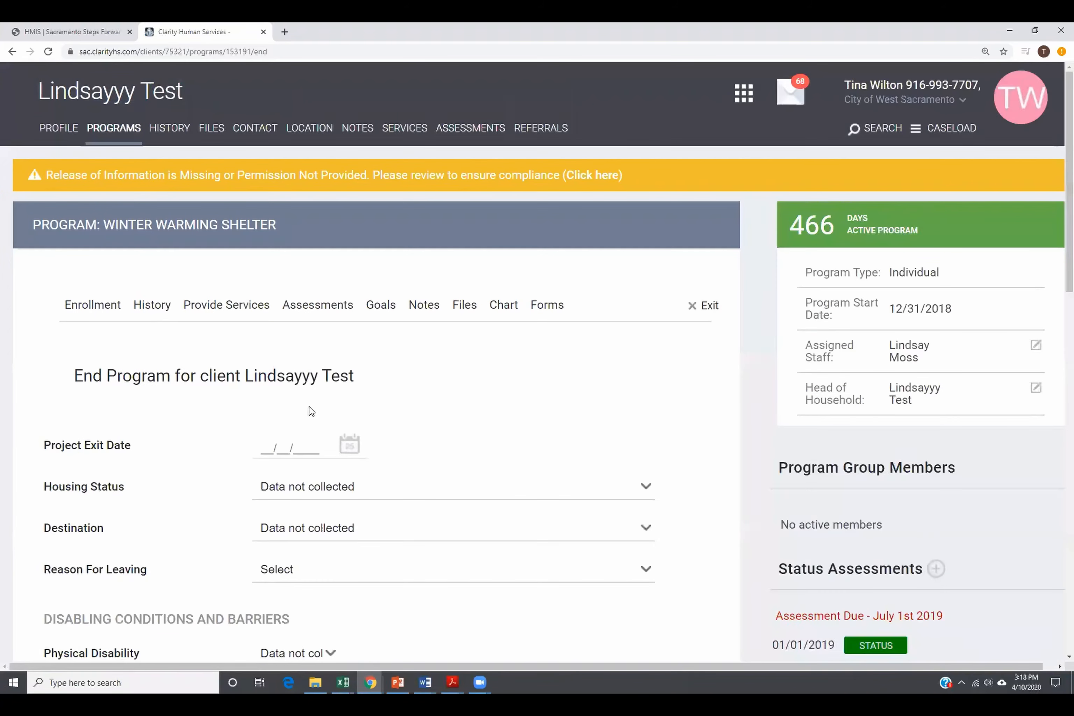
{"action": "left_click", "coordinate": [286, 452]}
{"action": "type", "text": "01/02/2019"}
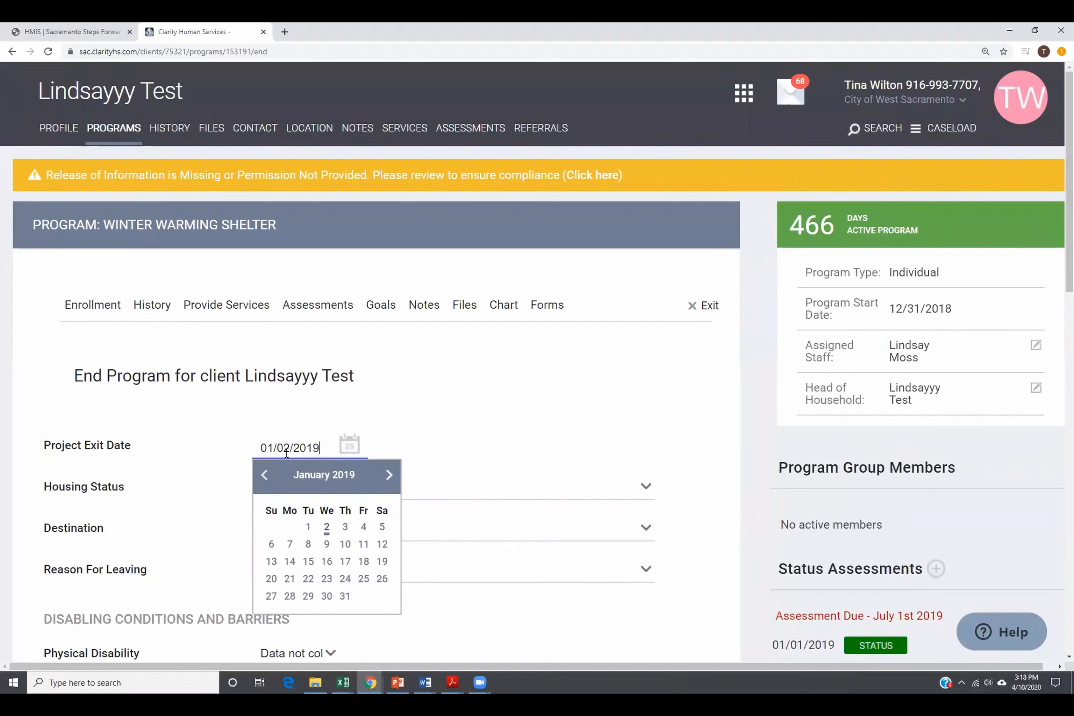
{"action": "left_click", "coordinate": [328, 528]}
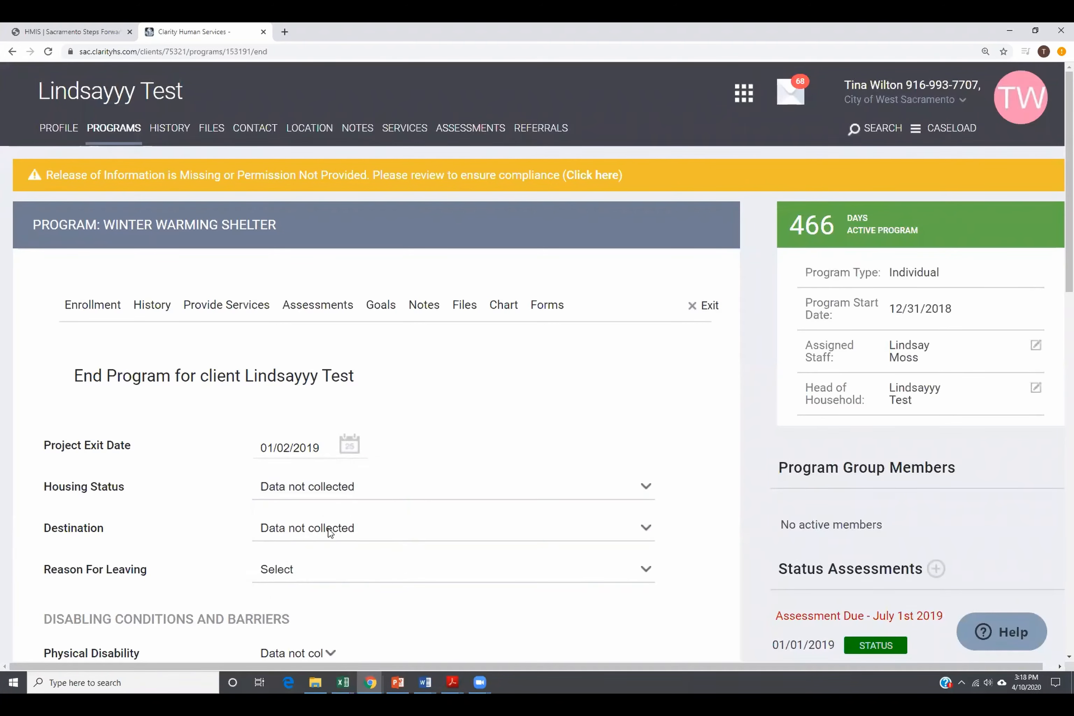
{"action": "scroll", "coordinate": [464, 457], "scroll_direction": "down", "scroll_amount": 1}
{"action": "scroll", "coordinate": [464, 456], "scroll_direction": "down", "scroll_amount": 15}
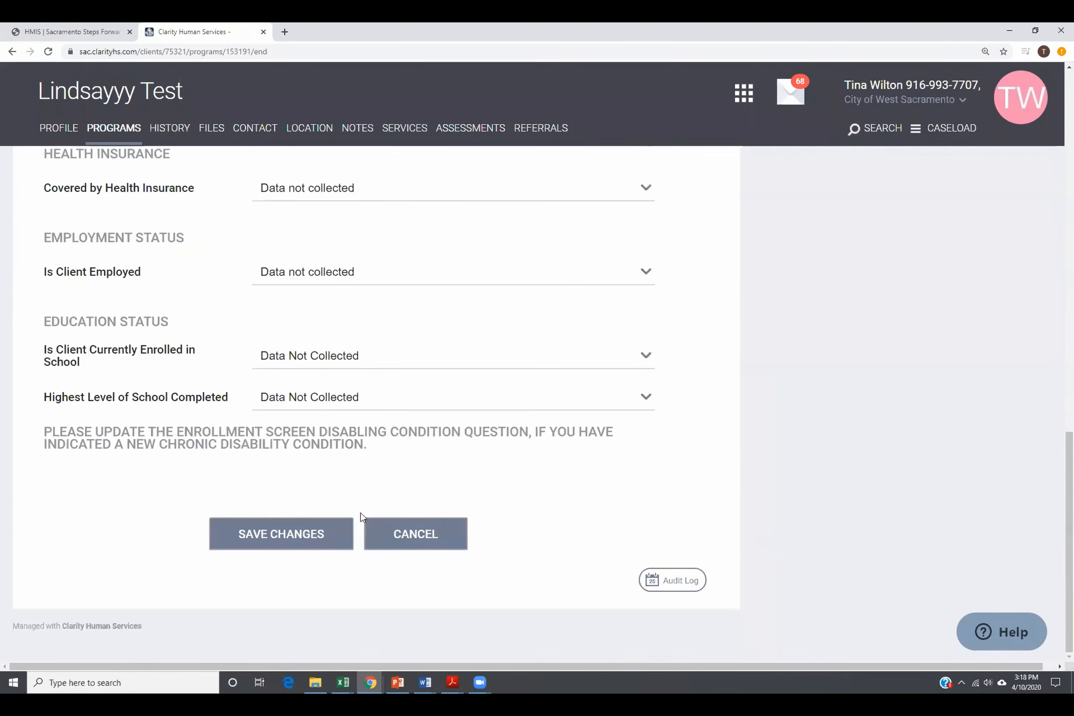
{"action": "left_click", "coordinate": [290, 541]}
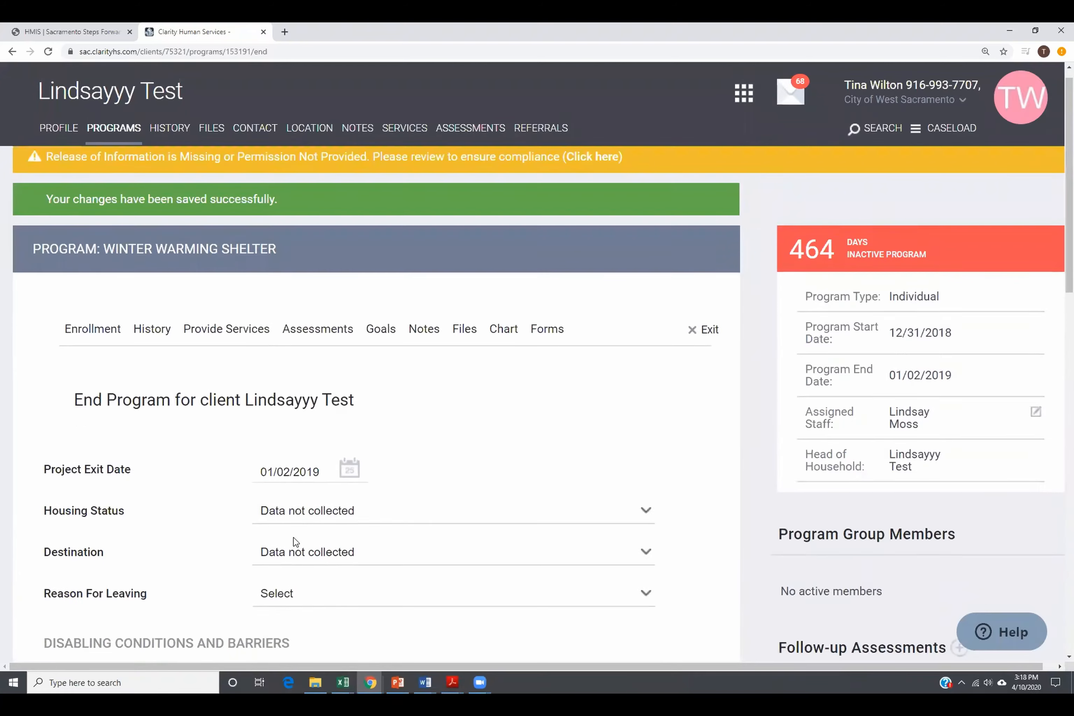
Step: Return to the client's program history and check the referral linked to the Winter Warming Shelter enrollment
{"action": "left_click", "coordinate": [133, 134]}
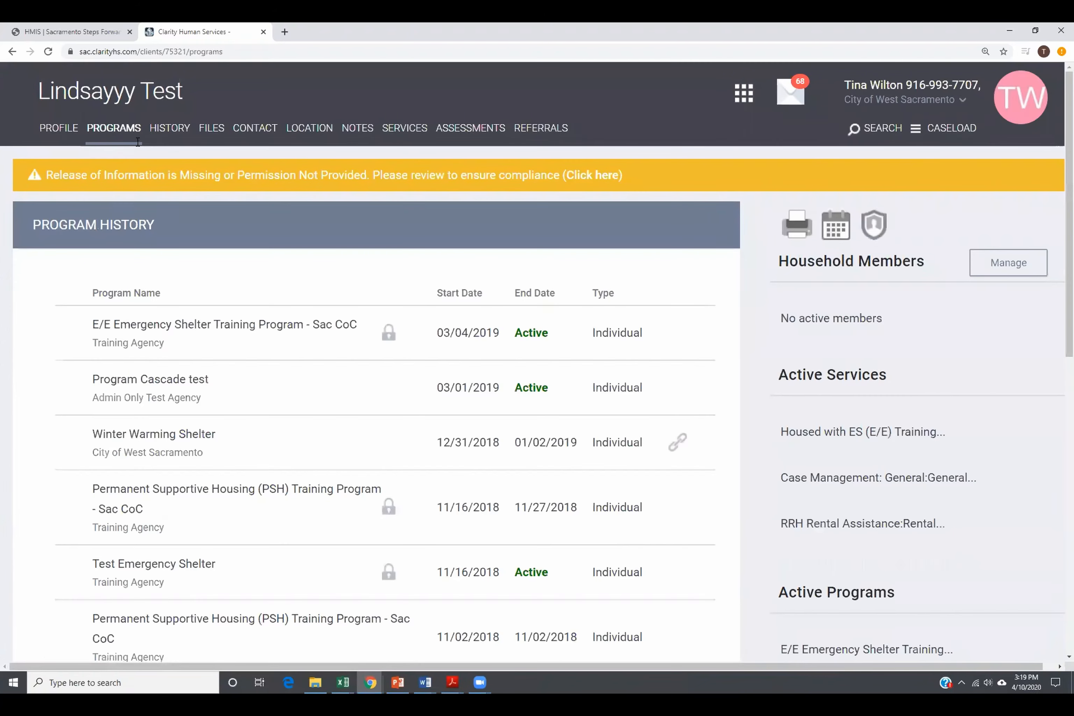
{"action": "mouse_move", "coordinate": [683, 456]}
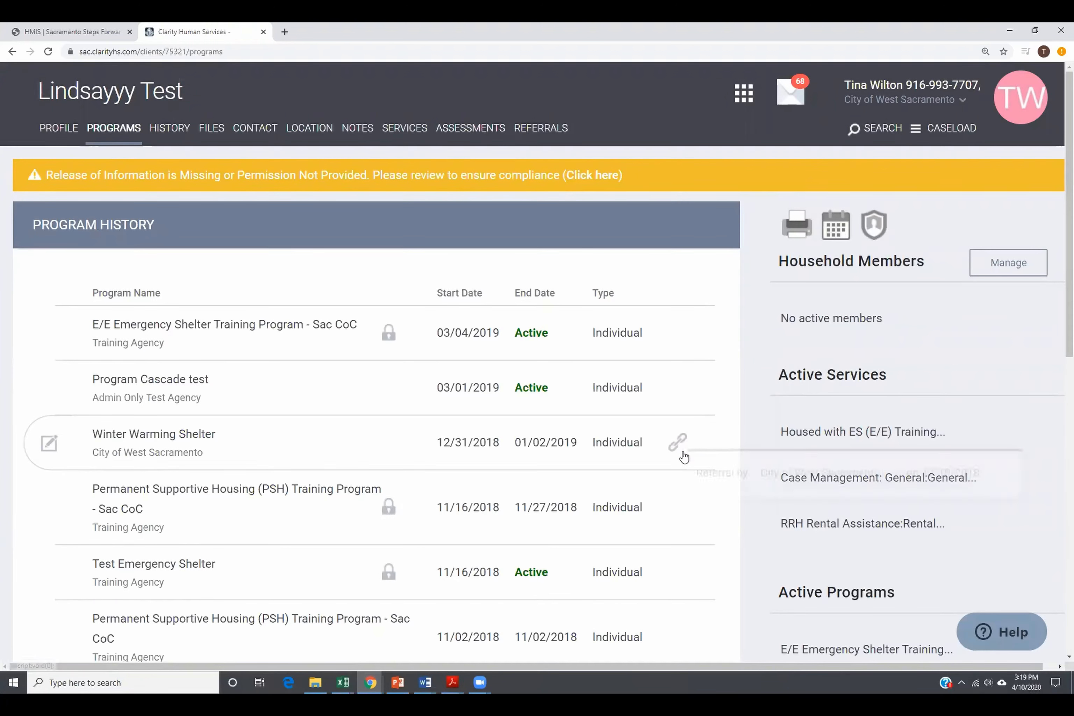